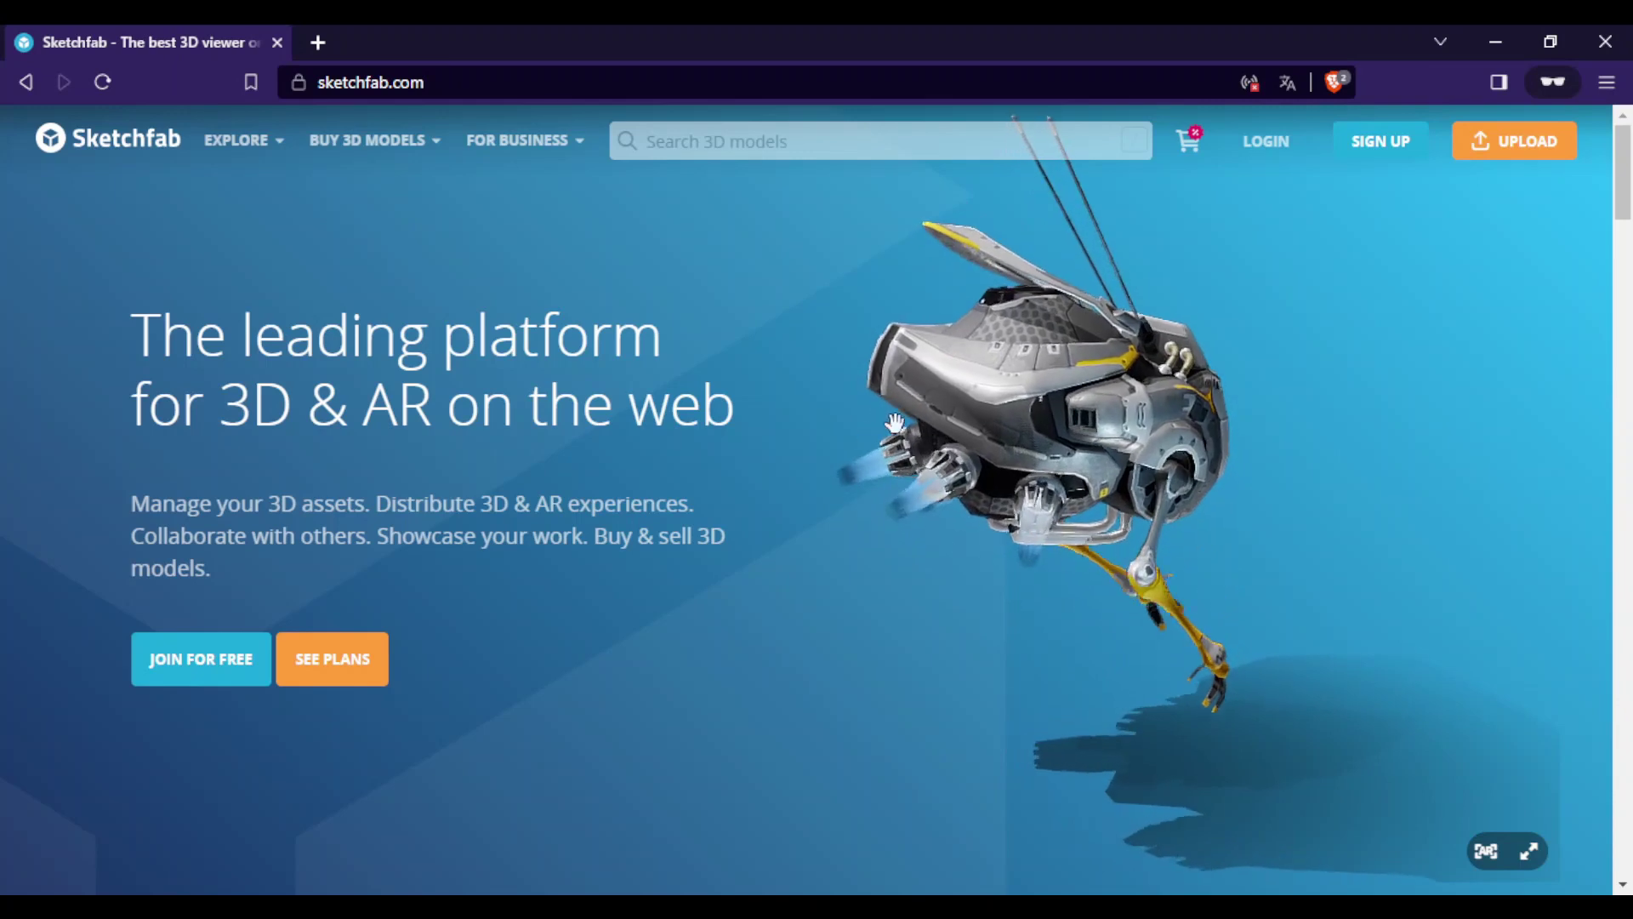
- Open the Sketchfab sign-up form, look it over, then dismiss it
left_click(1382, 142)
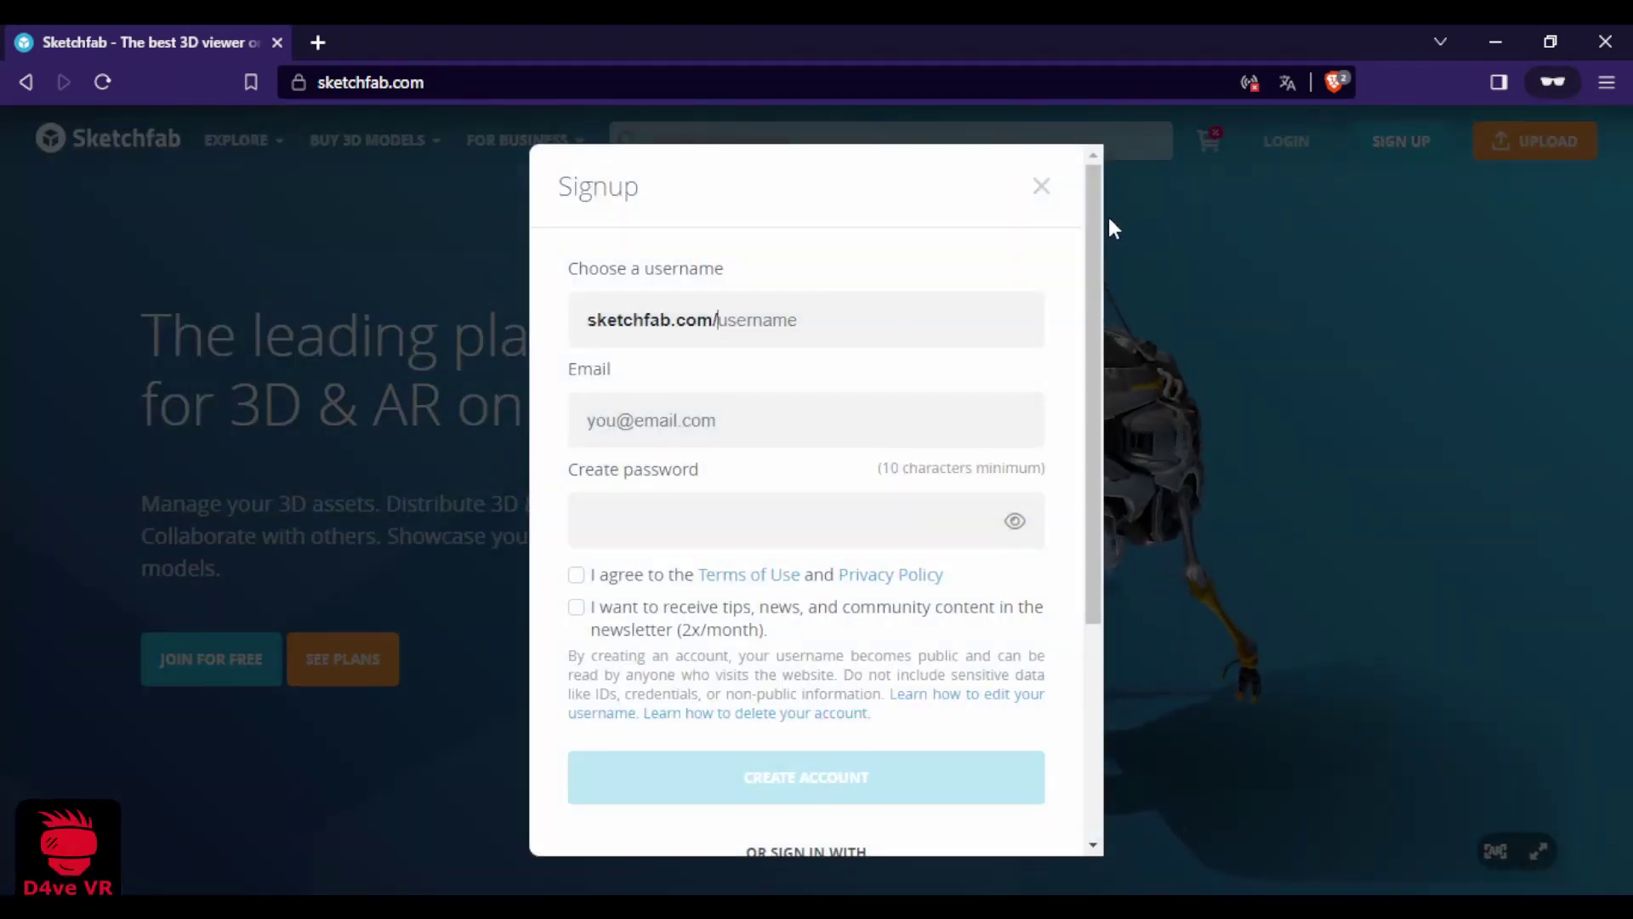
mouse_move(1093, 211)
left_mouse_down()
mouse_move(1084, 434)
mouse_move(1096, 207)
left_mouse_up()
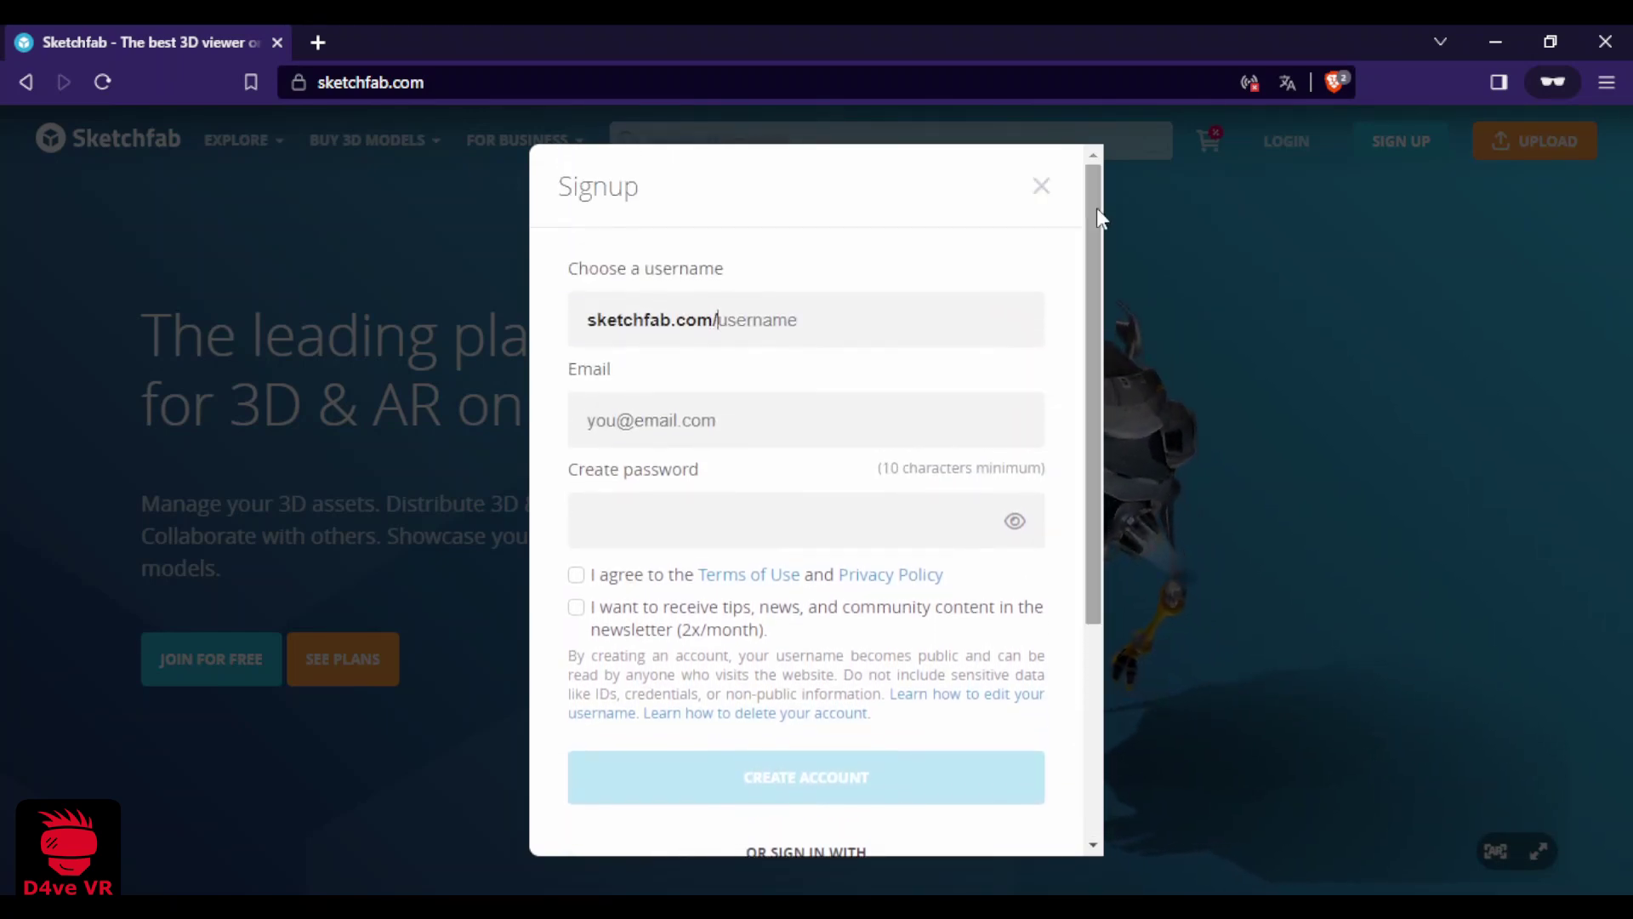
left_click(1042, 185)
left_click(1042, 185)
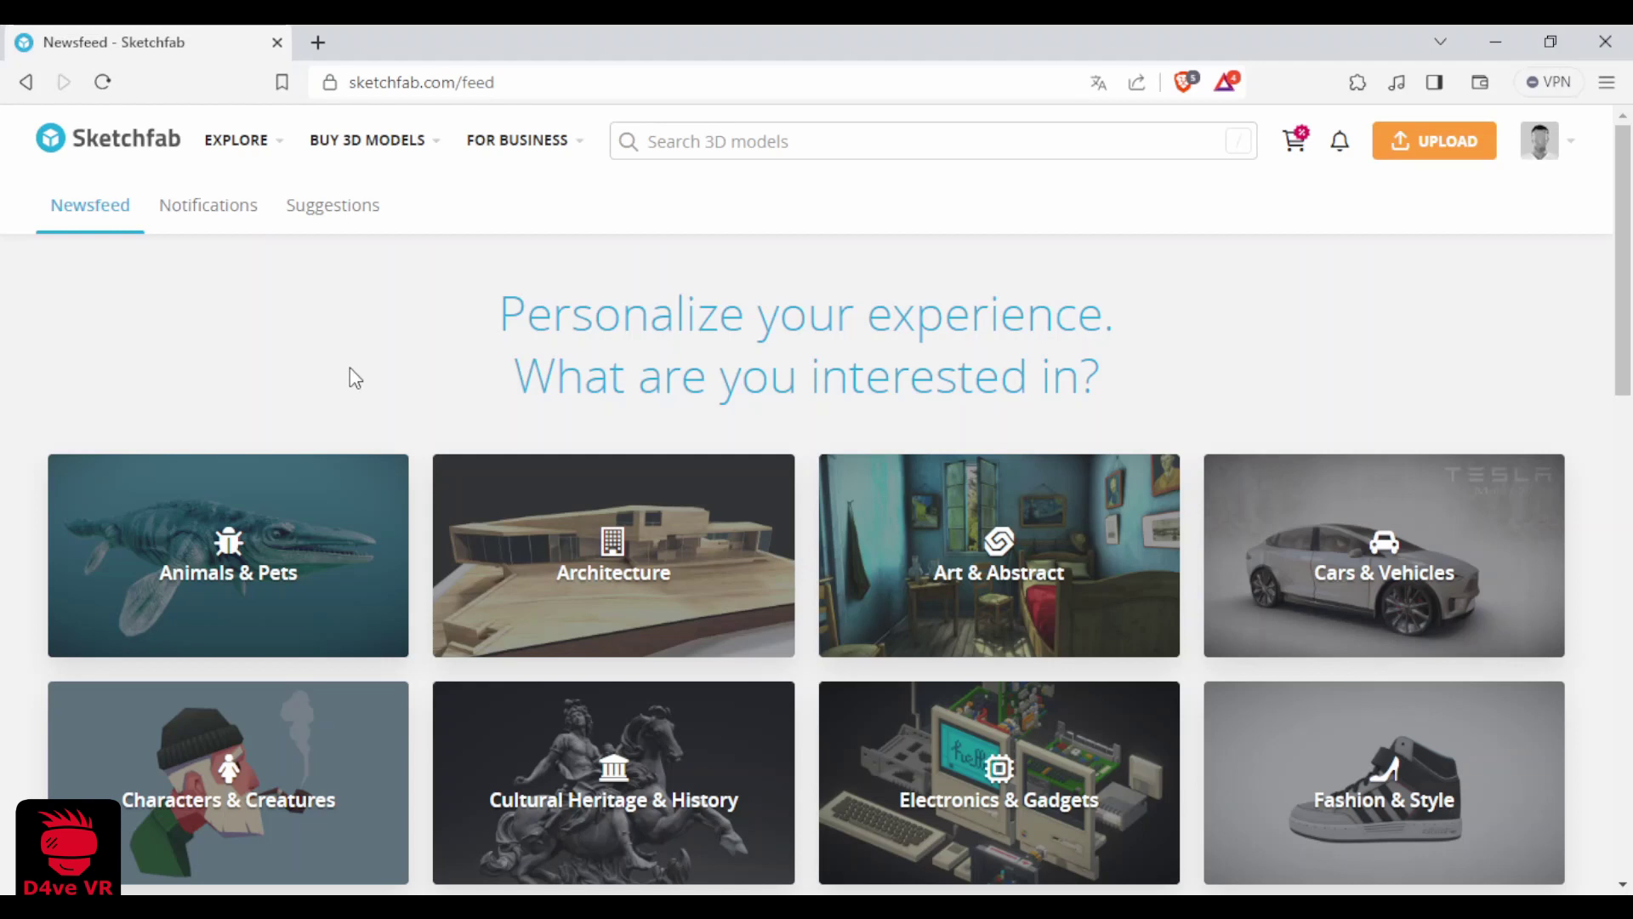
- Search Sketchfab for 'luffy' and scroll through the results
left_click(699, 144)
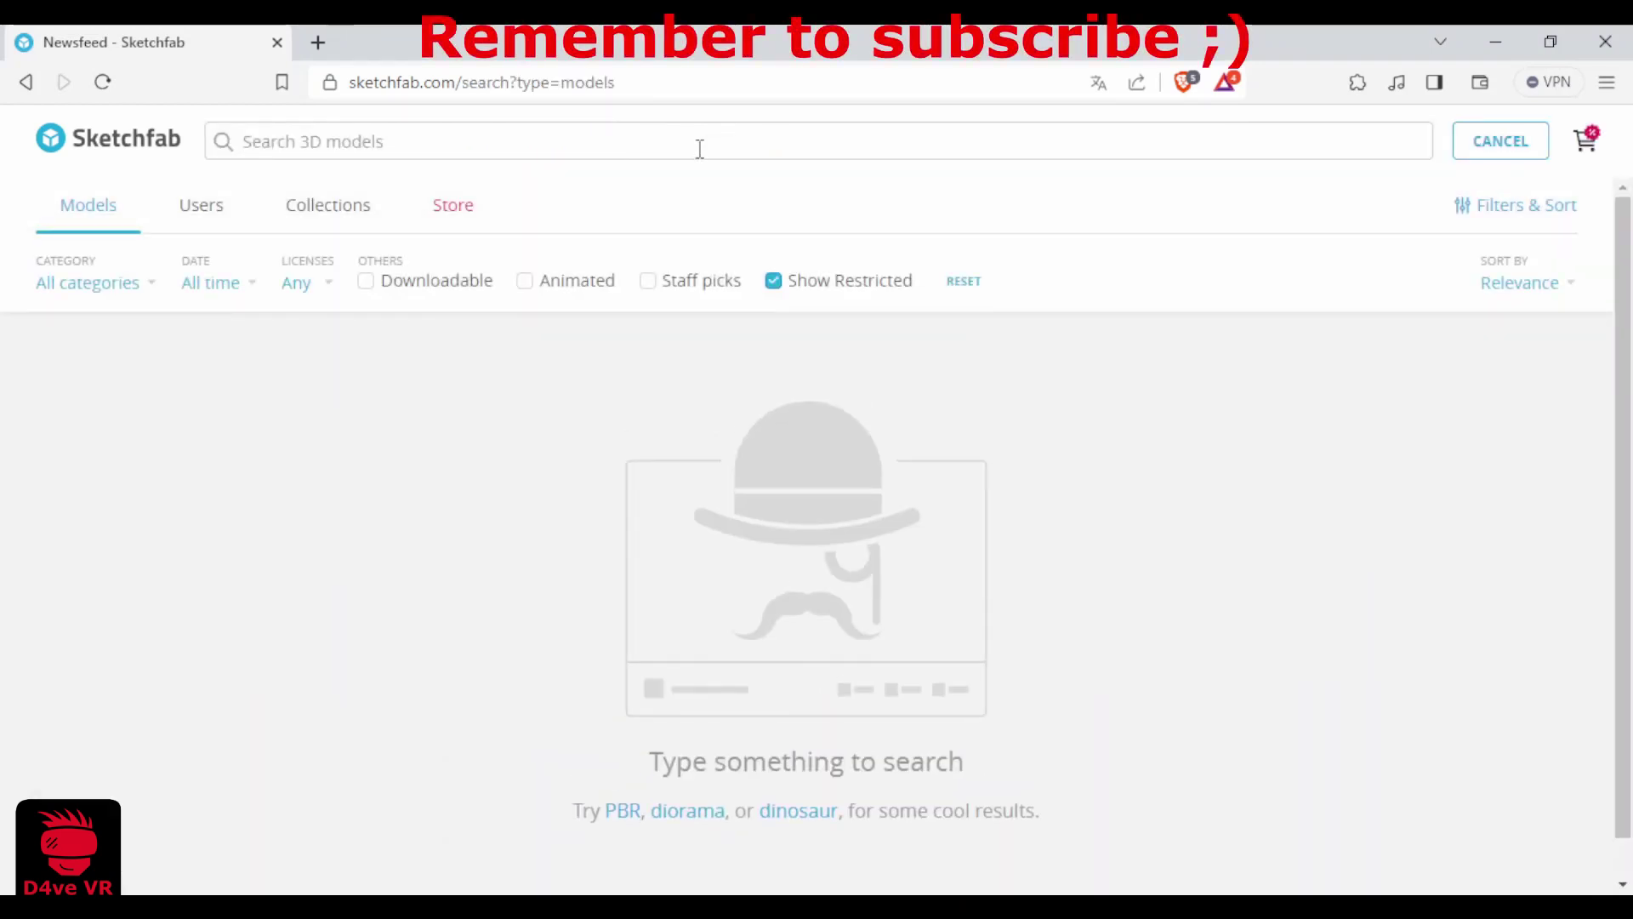
type("luffy")
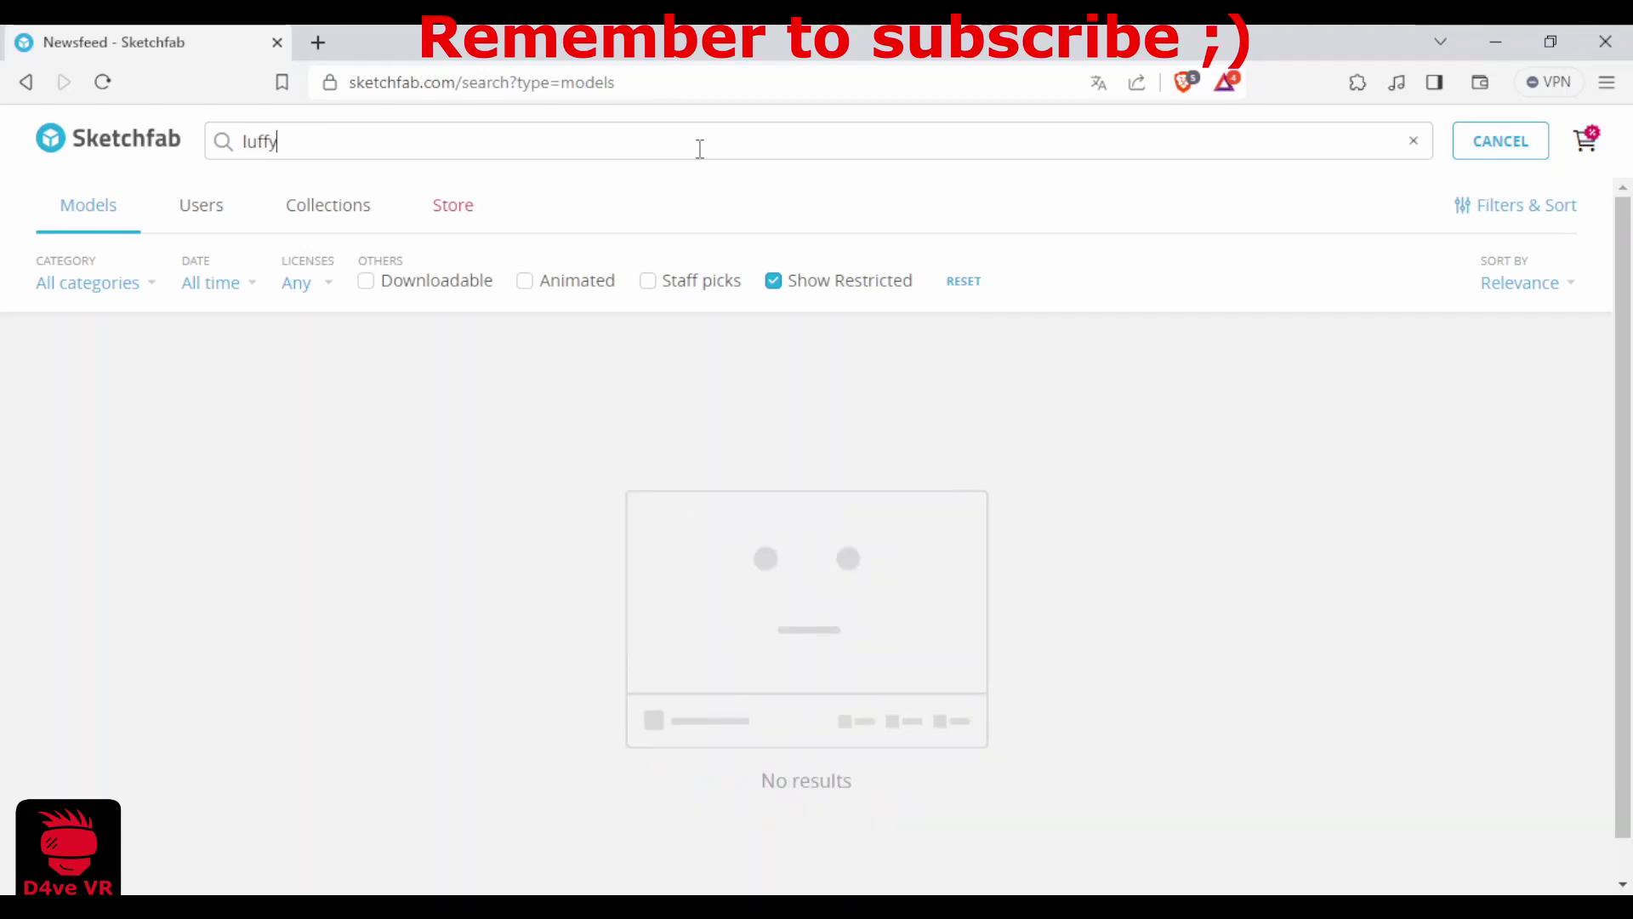
key("Return")
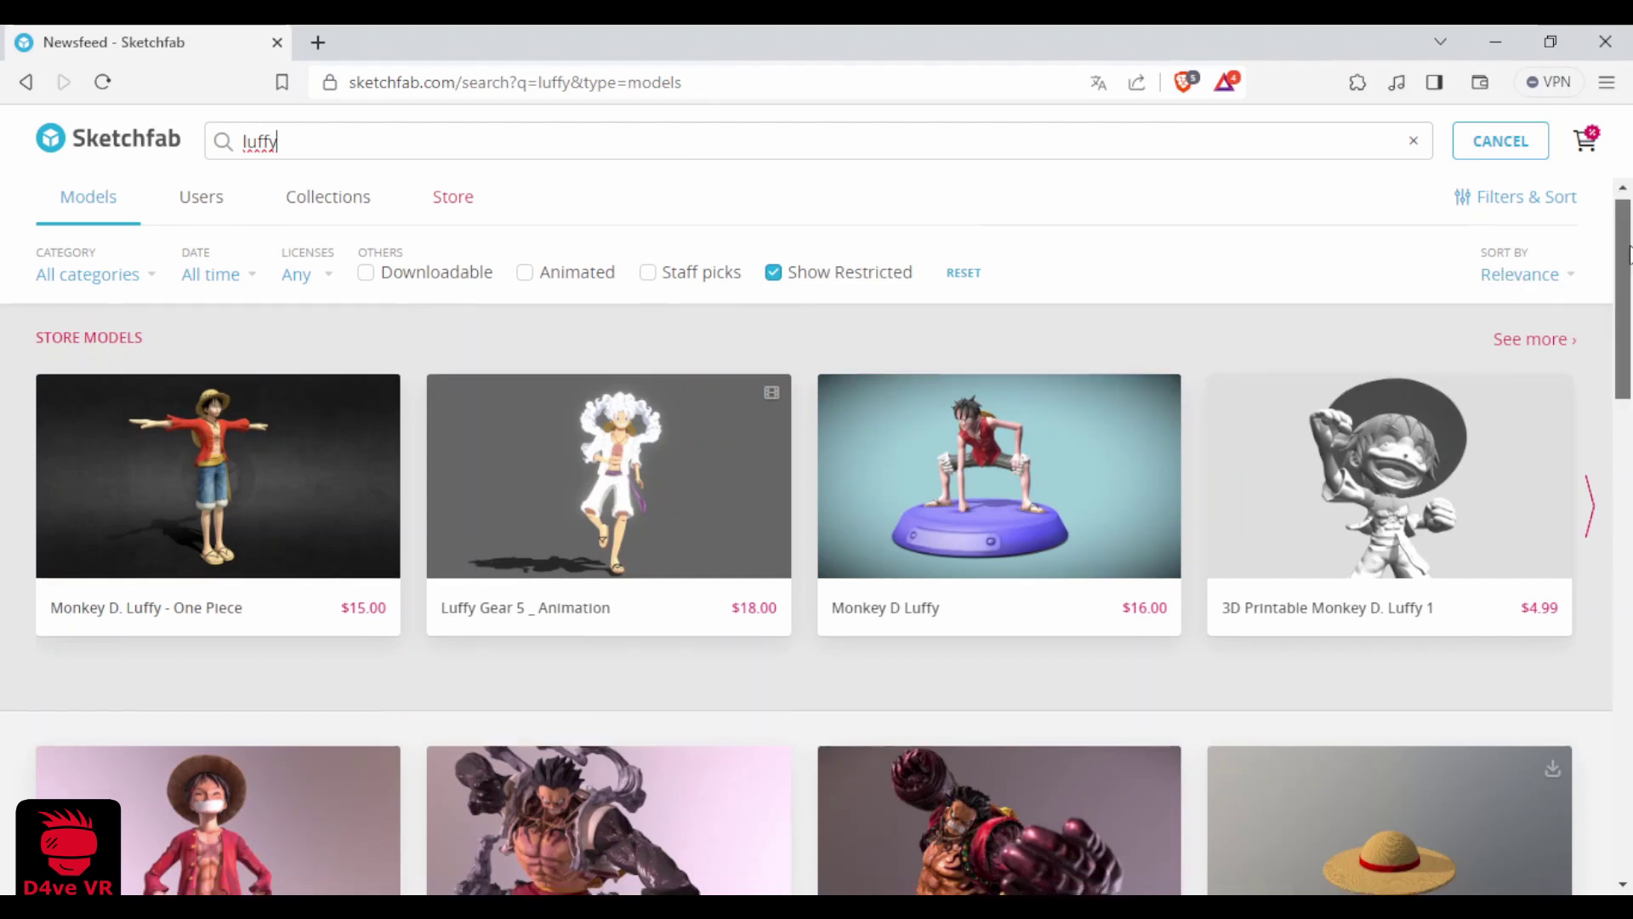
scroll(1629, 272, "down", 1)
left_click_drag(1629, 272, 1629, 332)
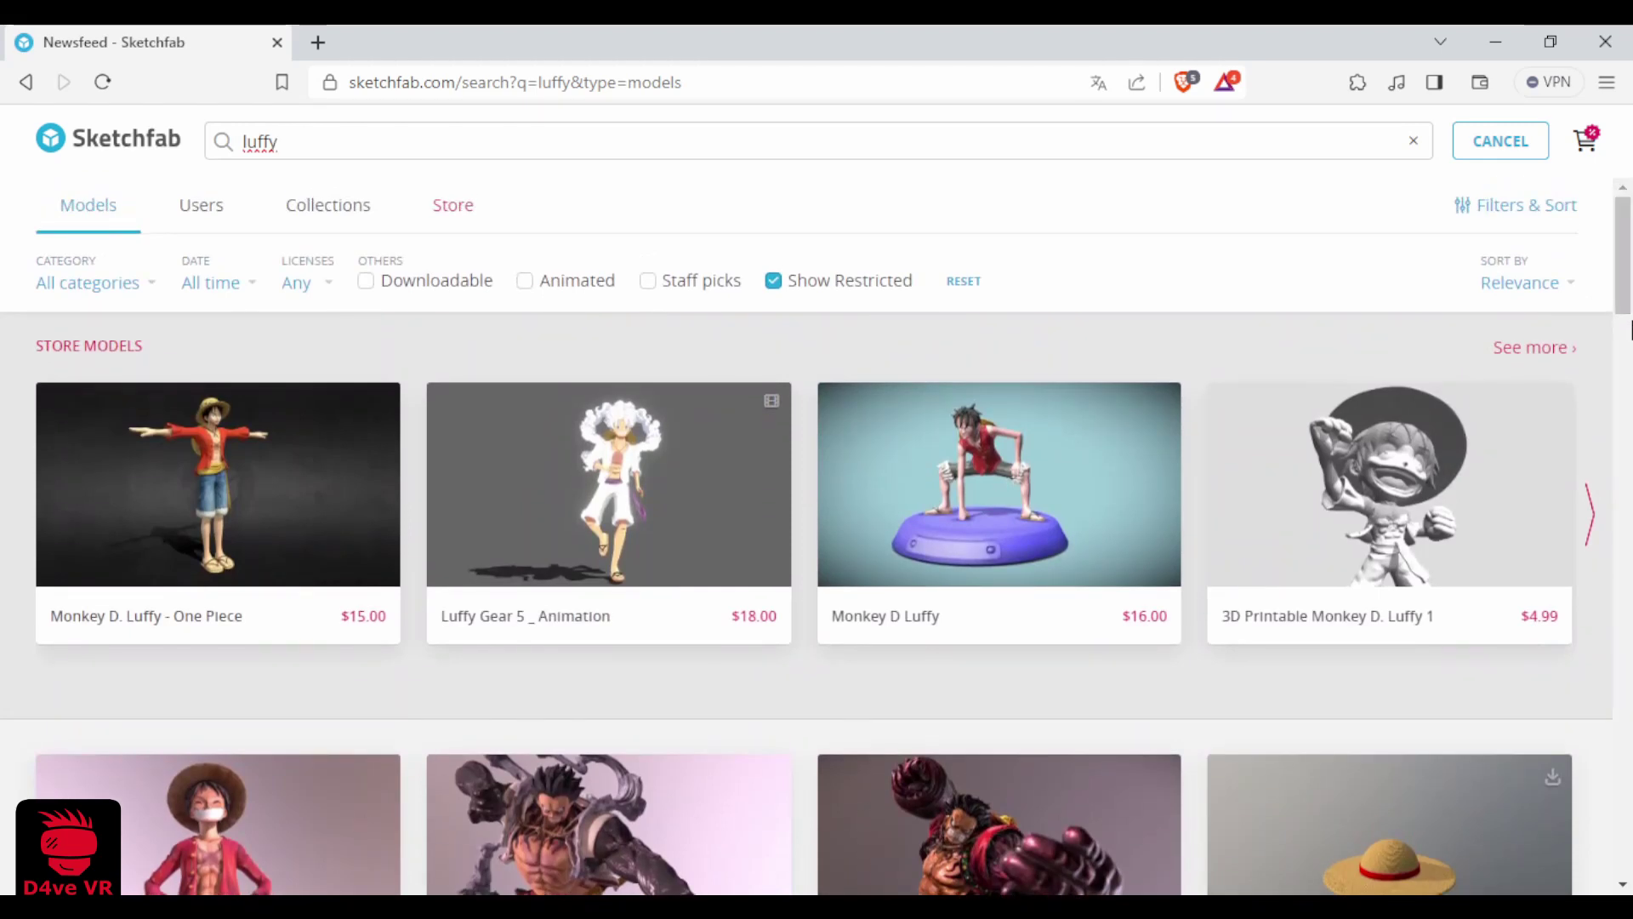
- Limit results to downloadable models, excluding Editorial and Standard licences
left_click(369, 280)
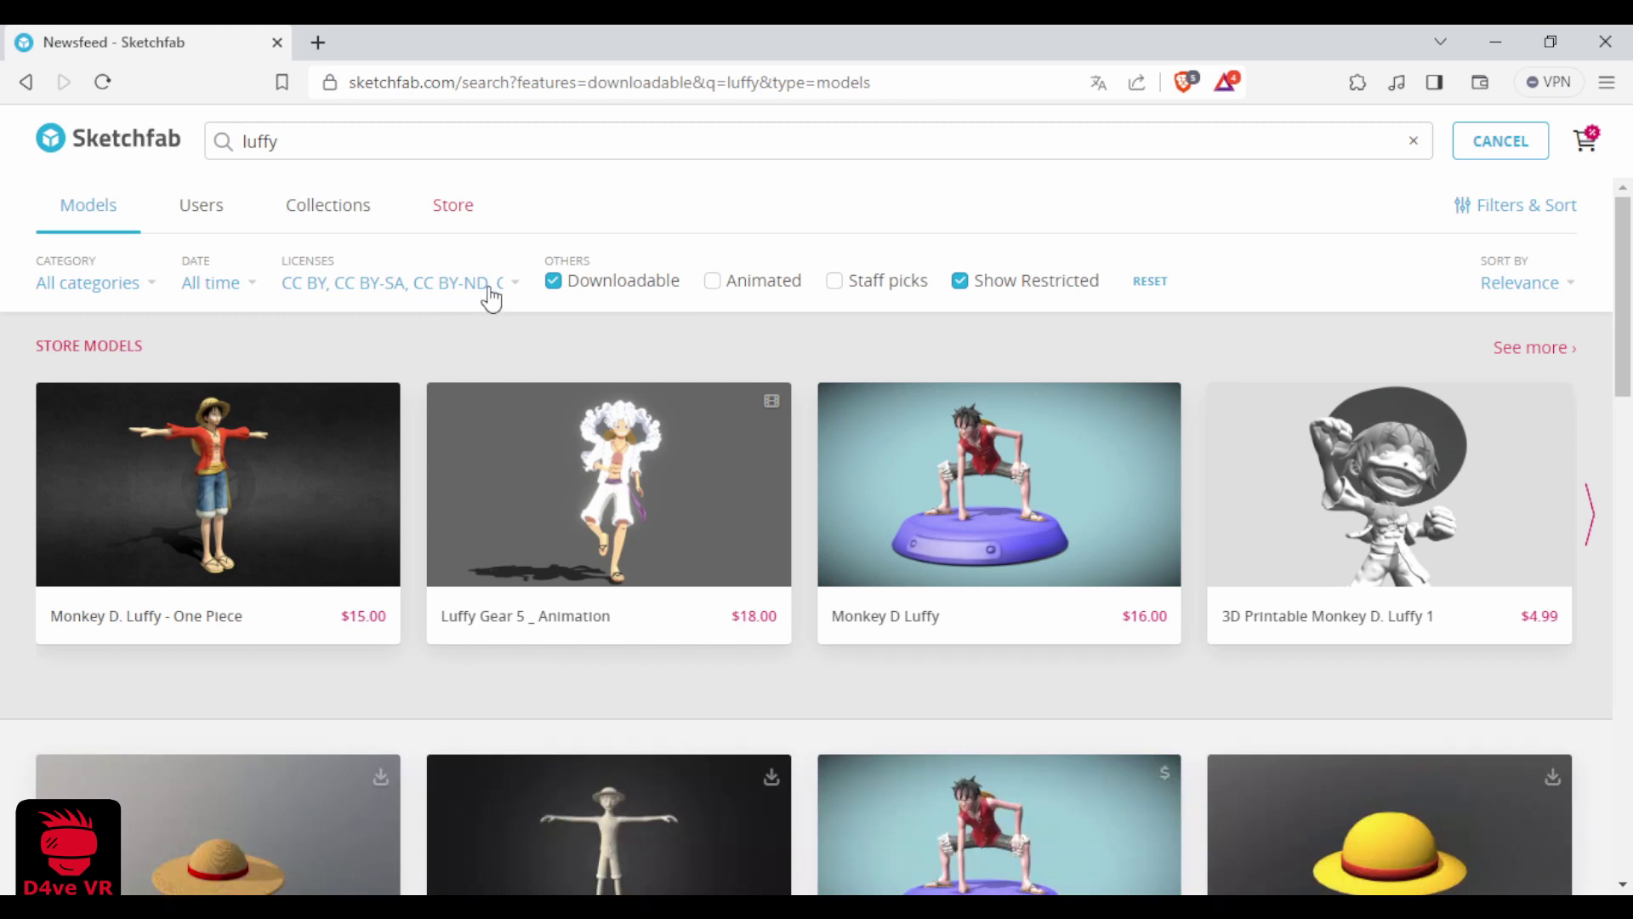
left_click(489, 288)
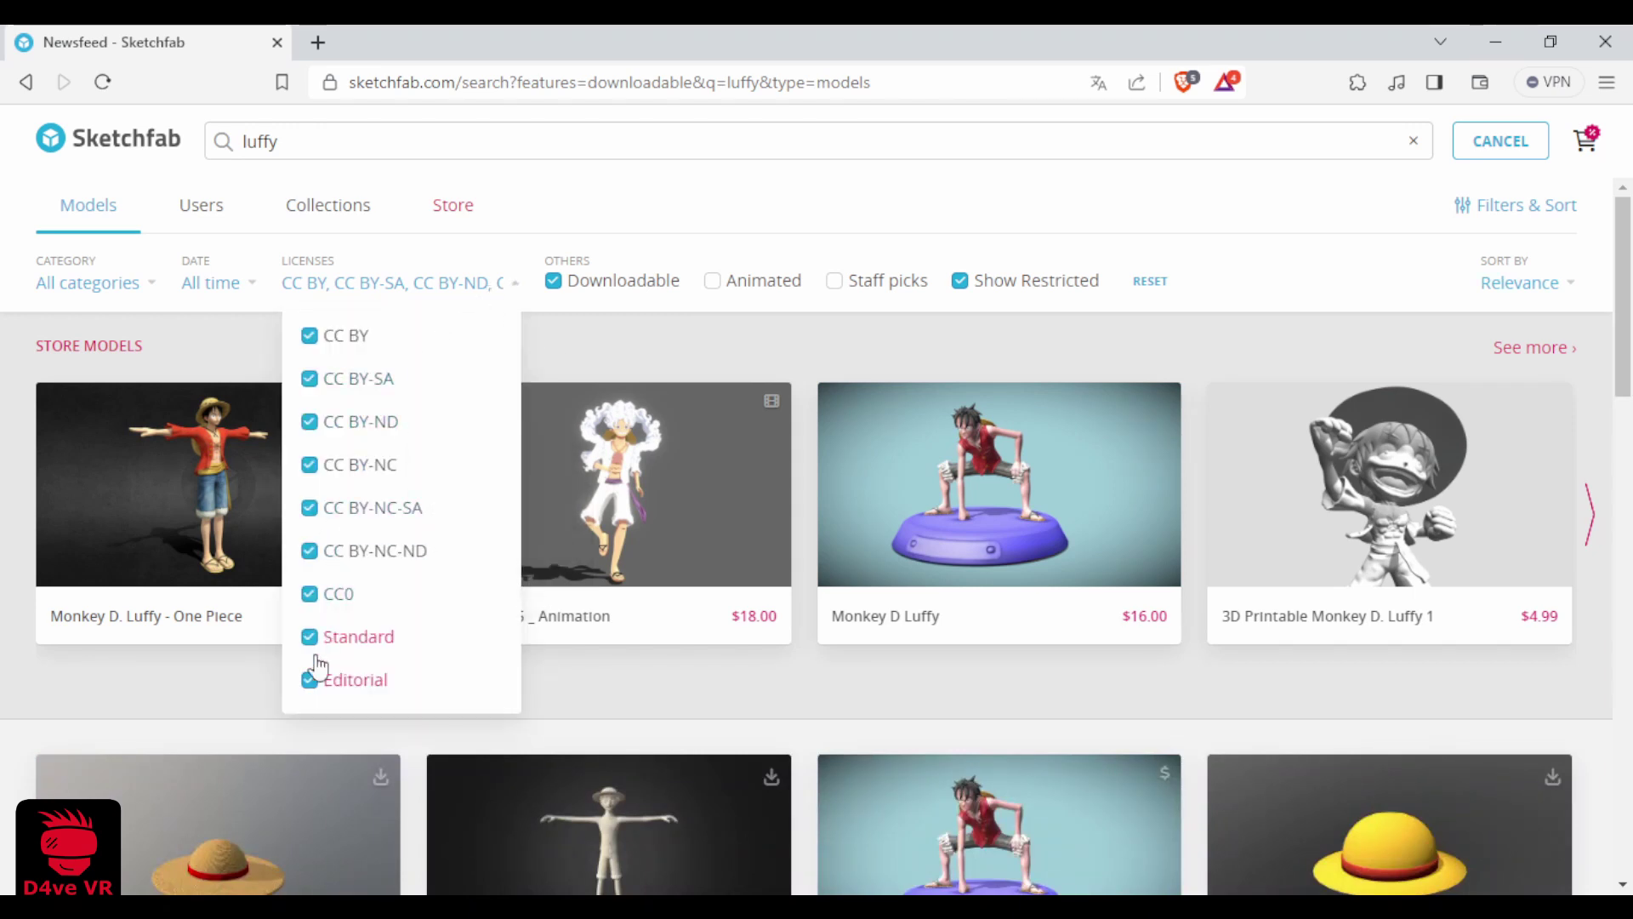
left_click(311, 684)
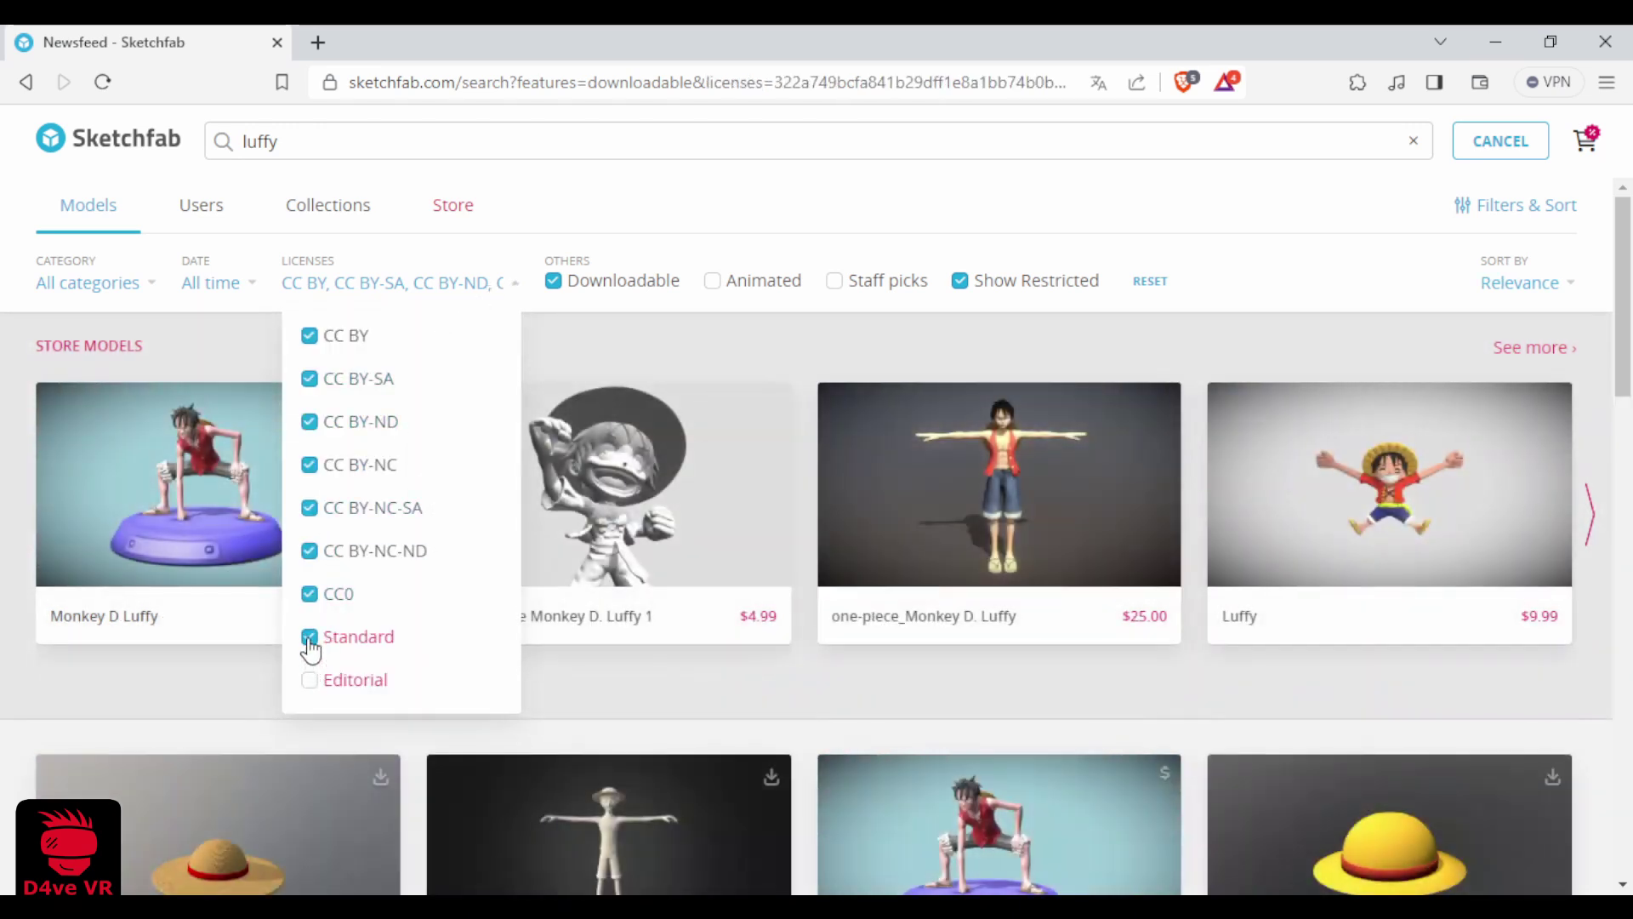
left_click(309, 641)
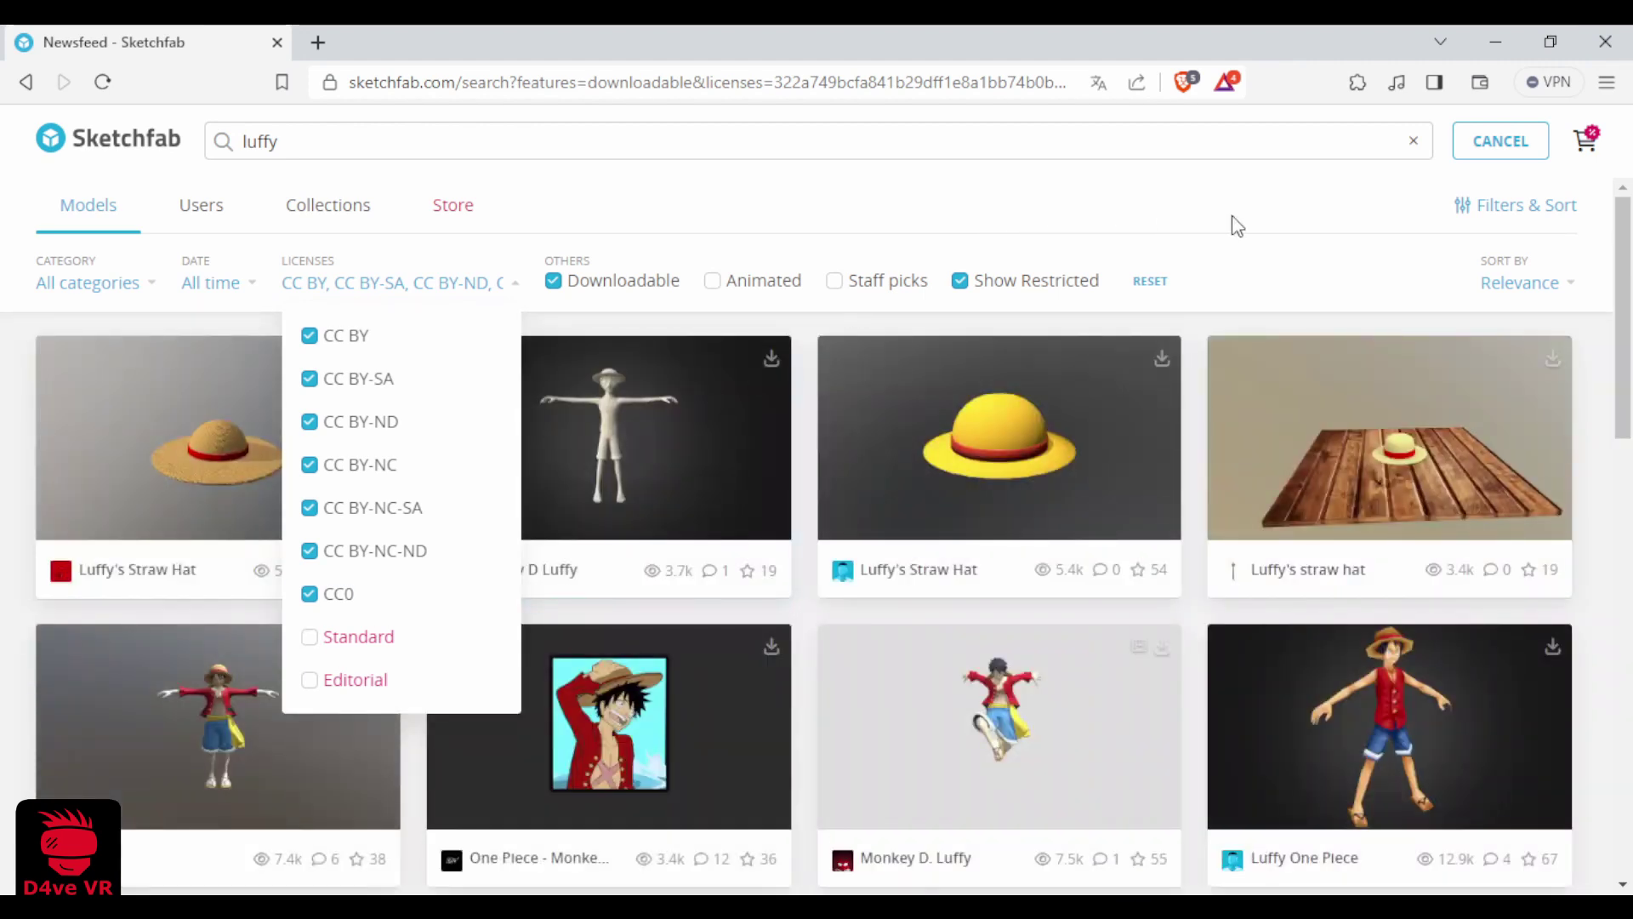
left_click(1324, 279)
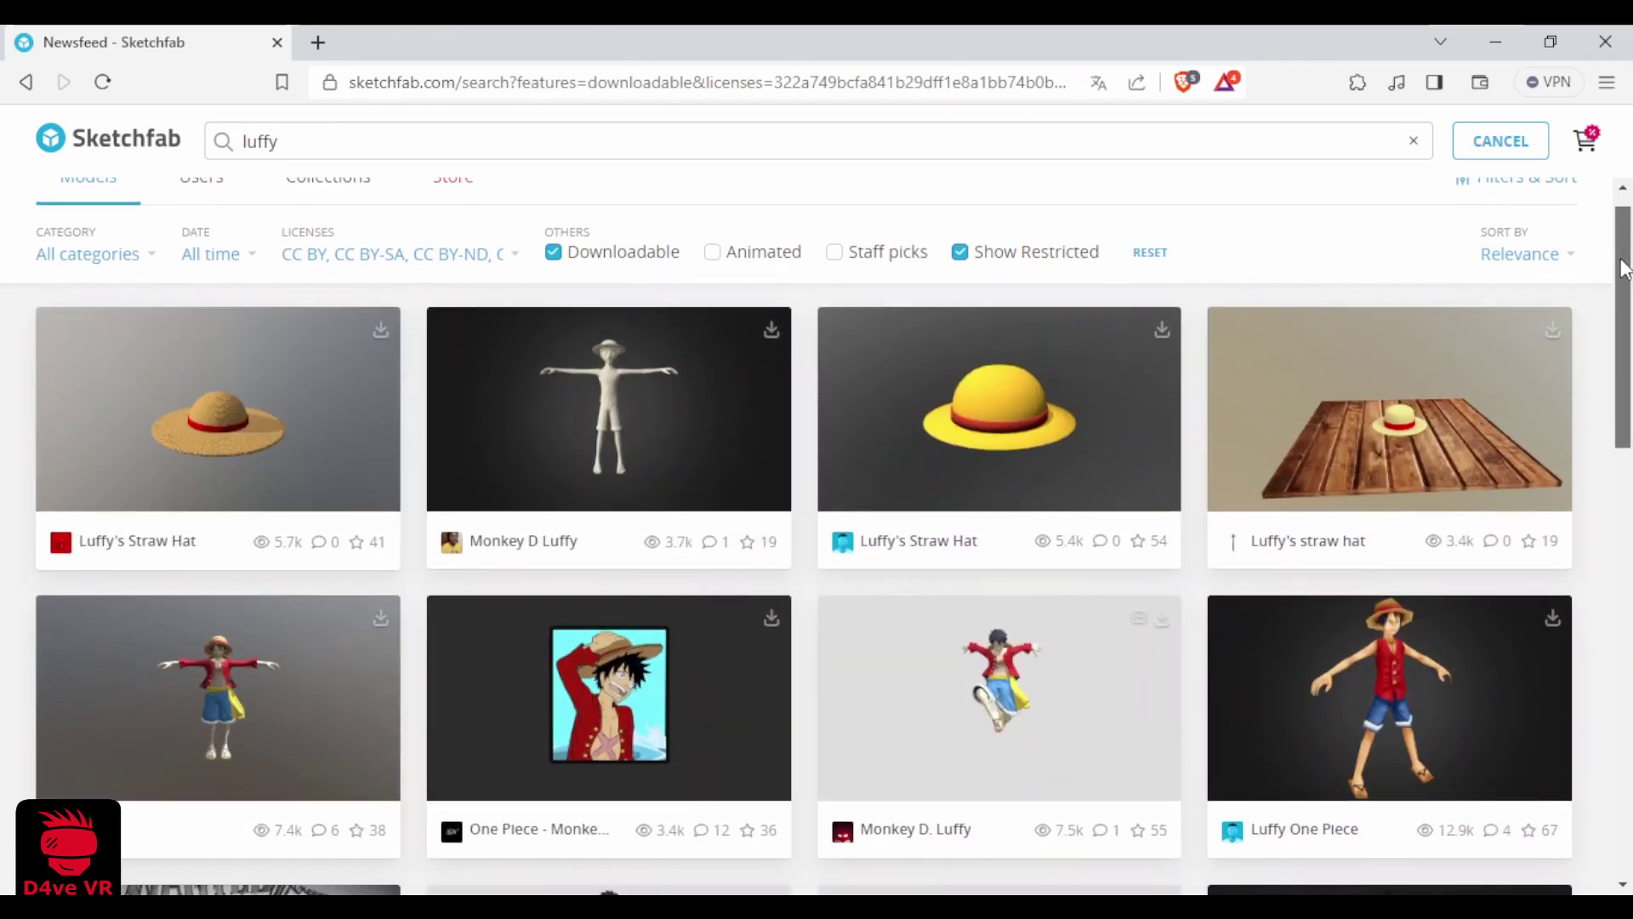
scroll(851, 859, "down", 2)
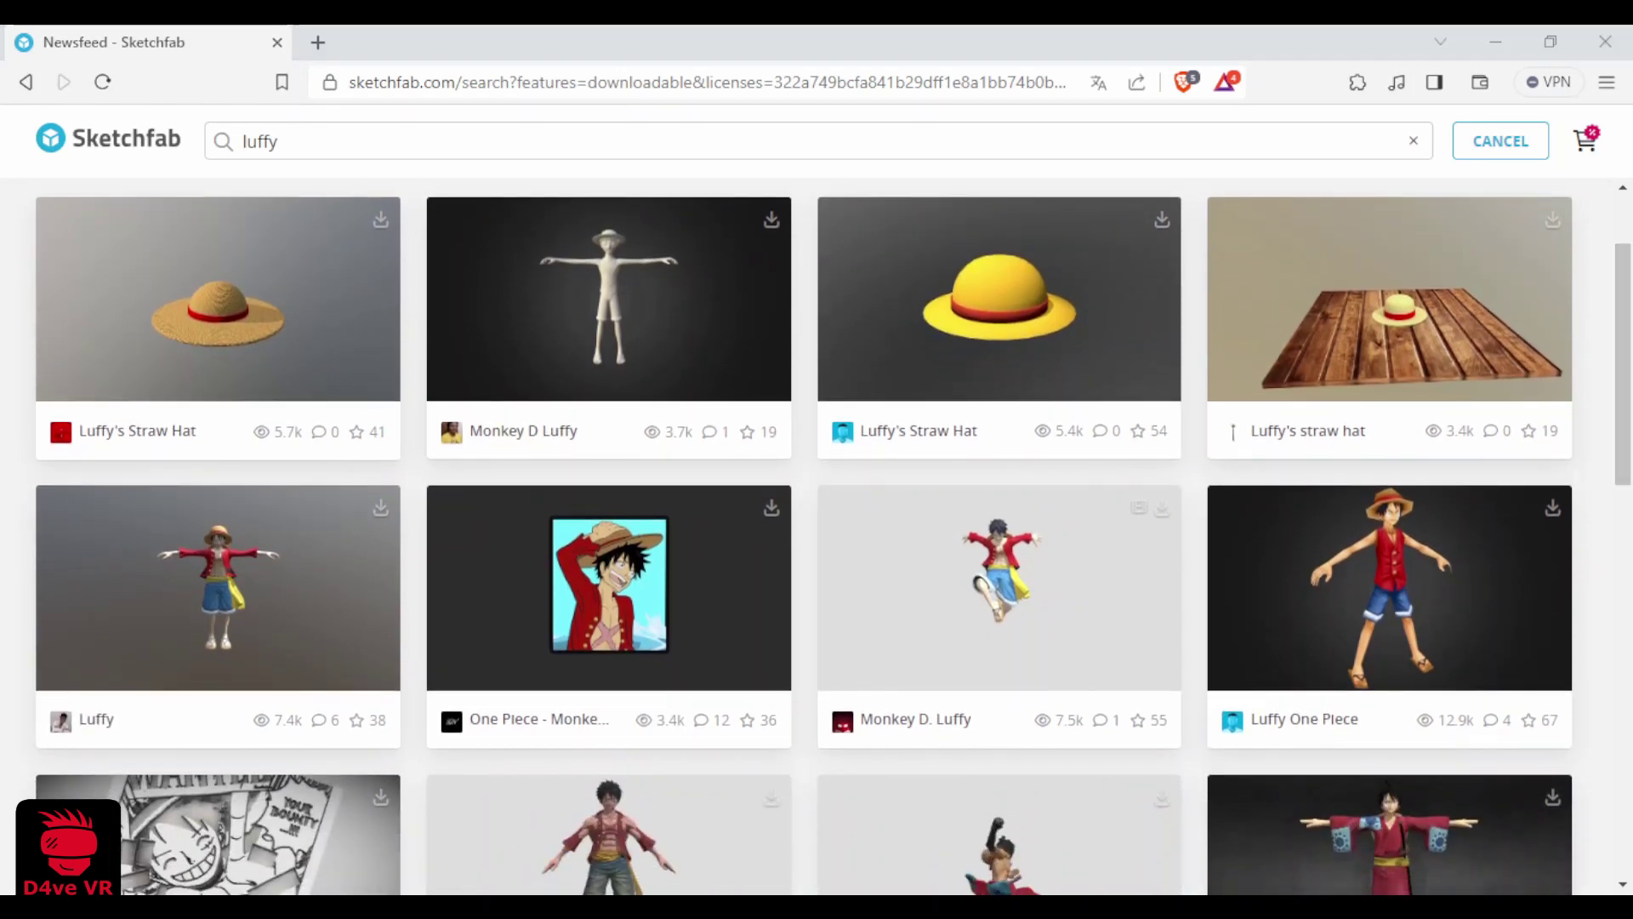
- Open the Luffy model page and download it in the original fbx format
left_click(244, 570)
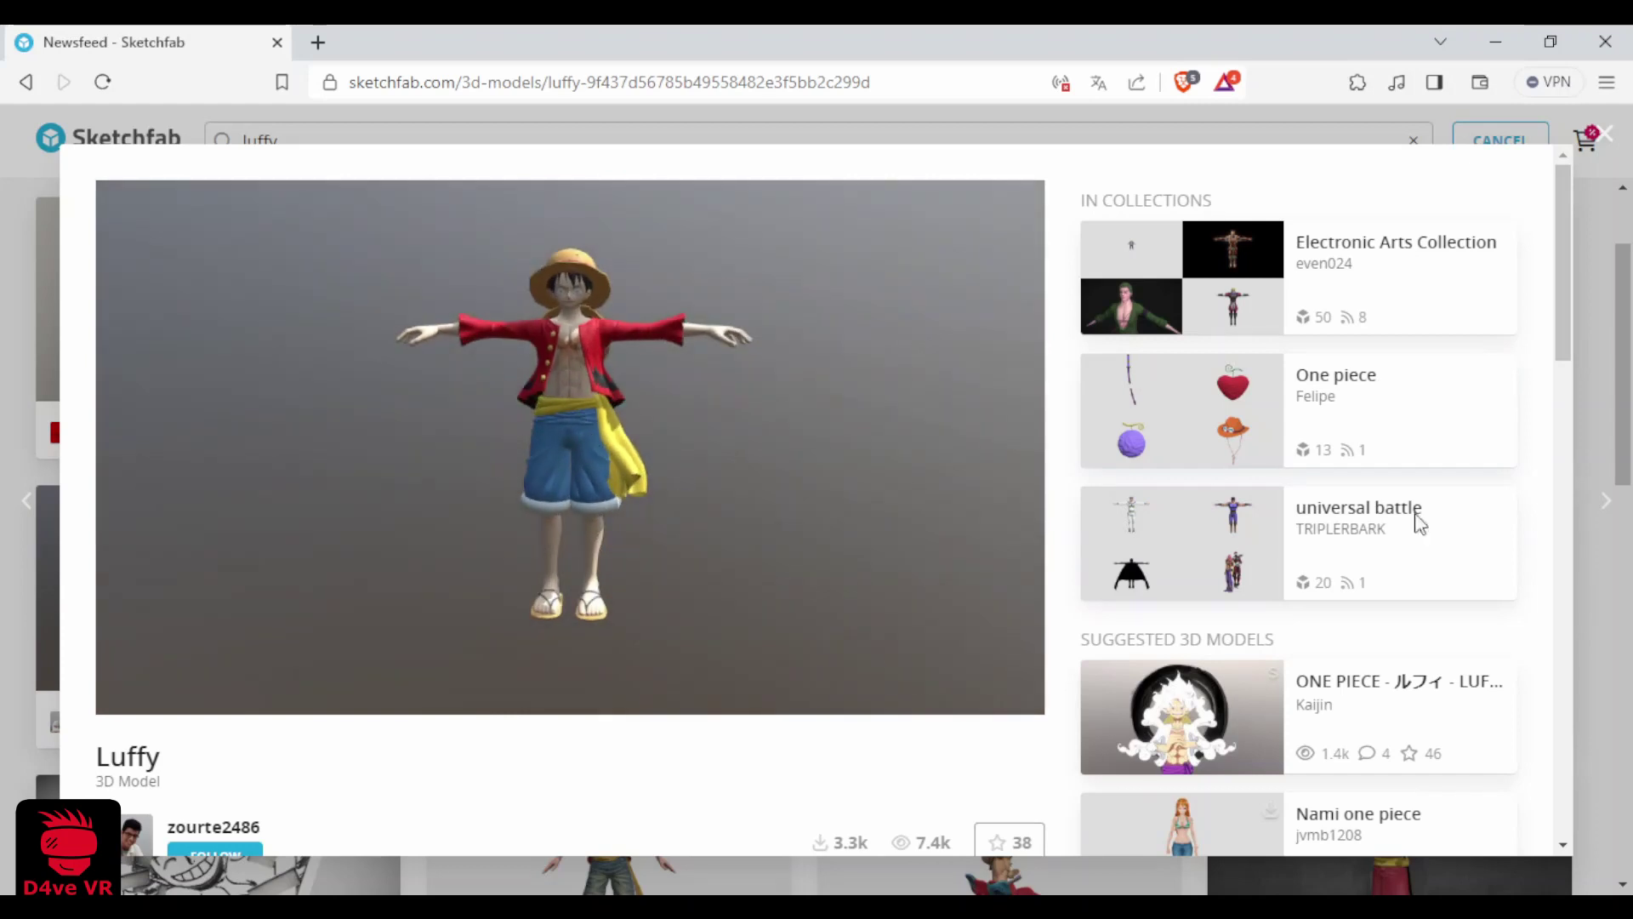
scroll(1414, 521, "down", 3)
left_click(217, 619)
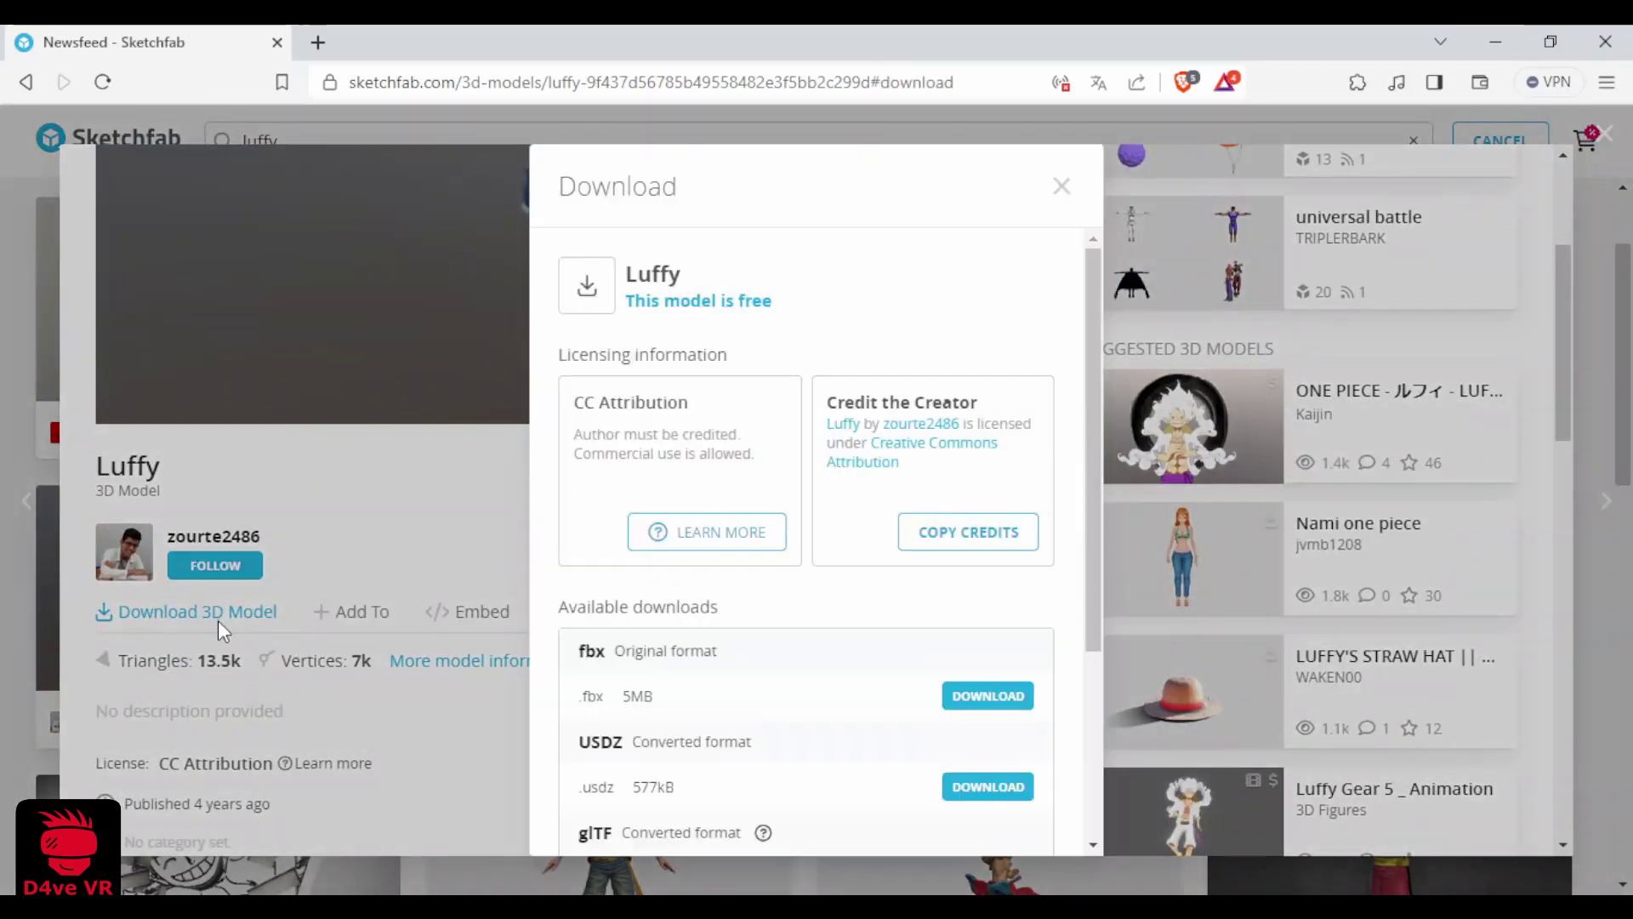
scroll(1092, 466, "down", 2)
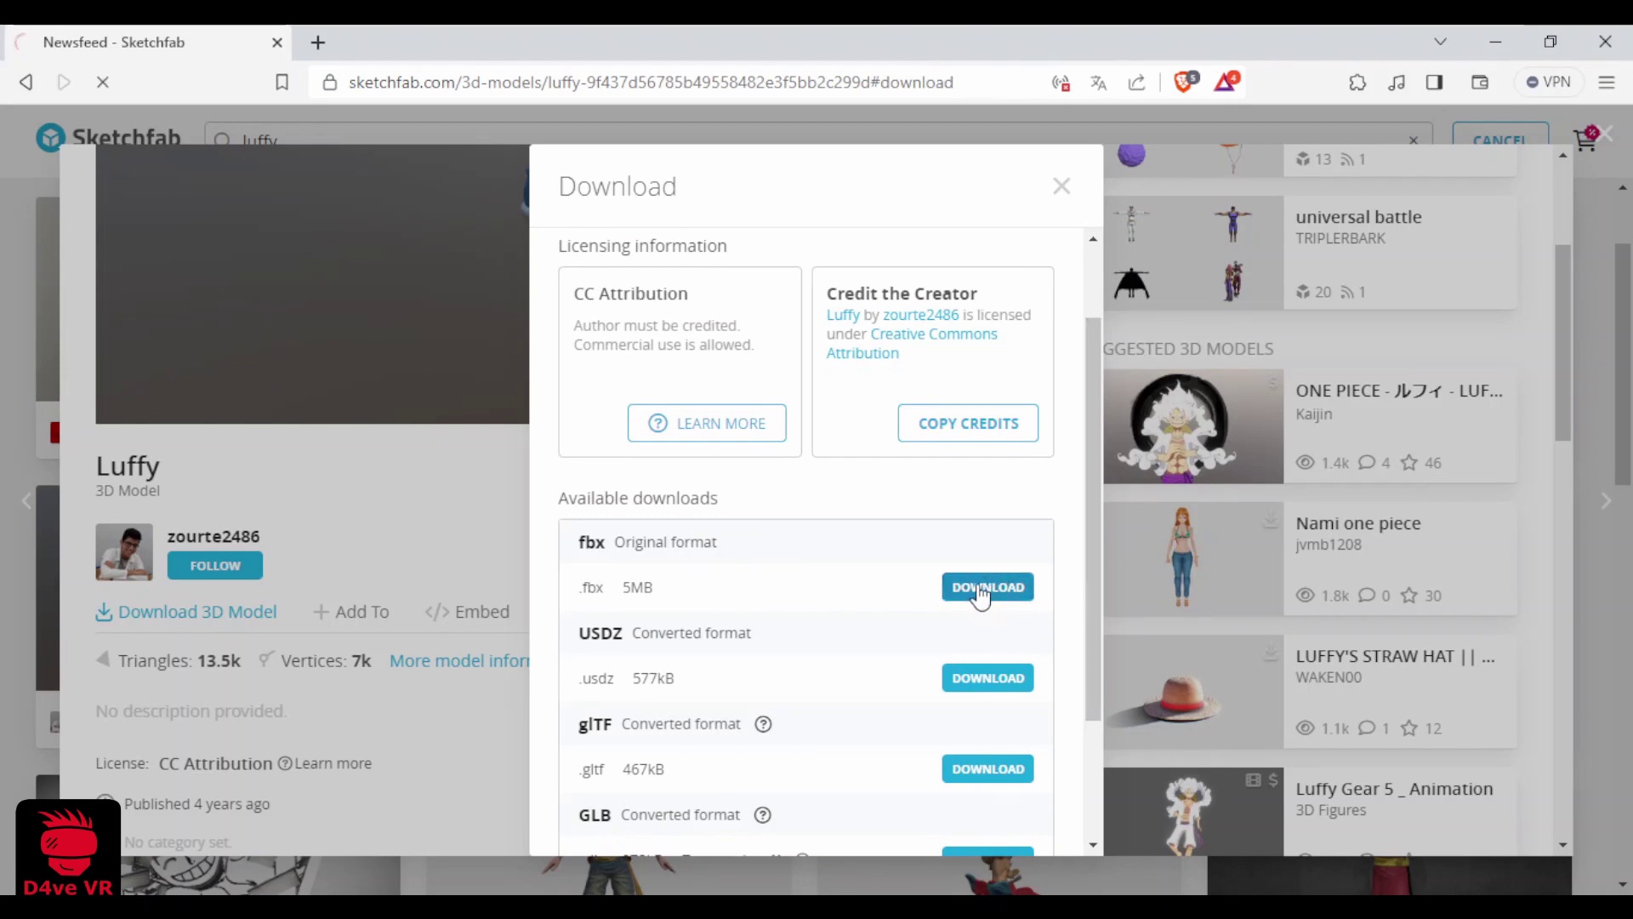
left_click(982, 591)
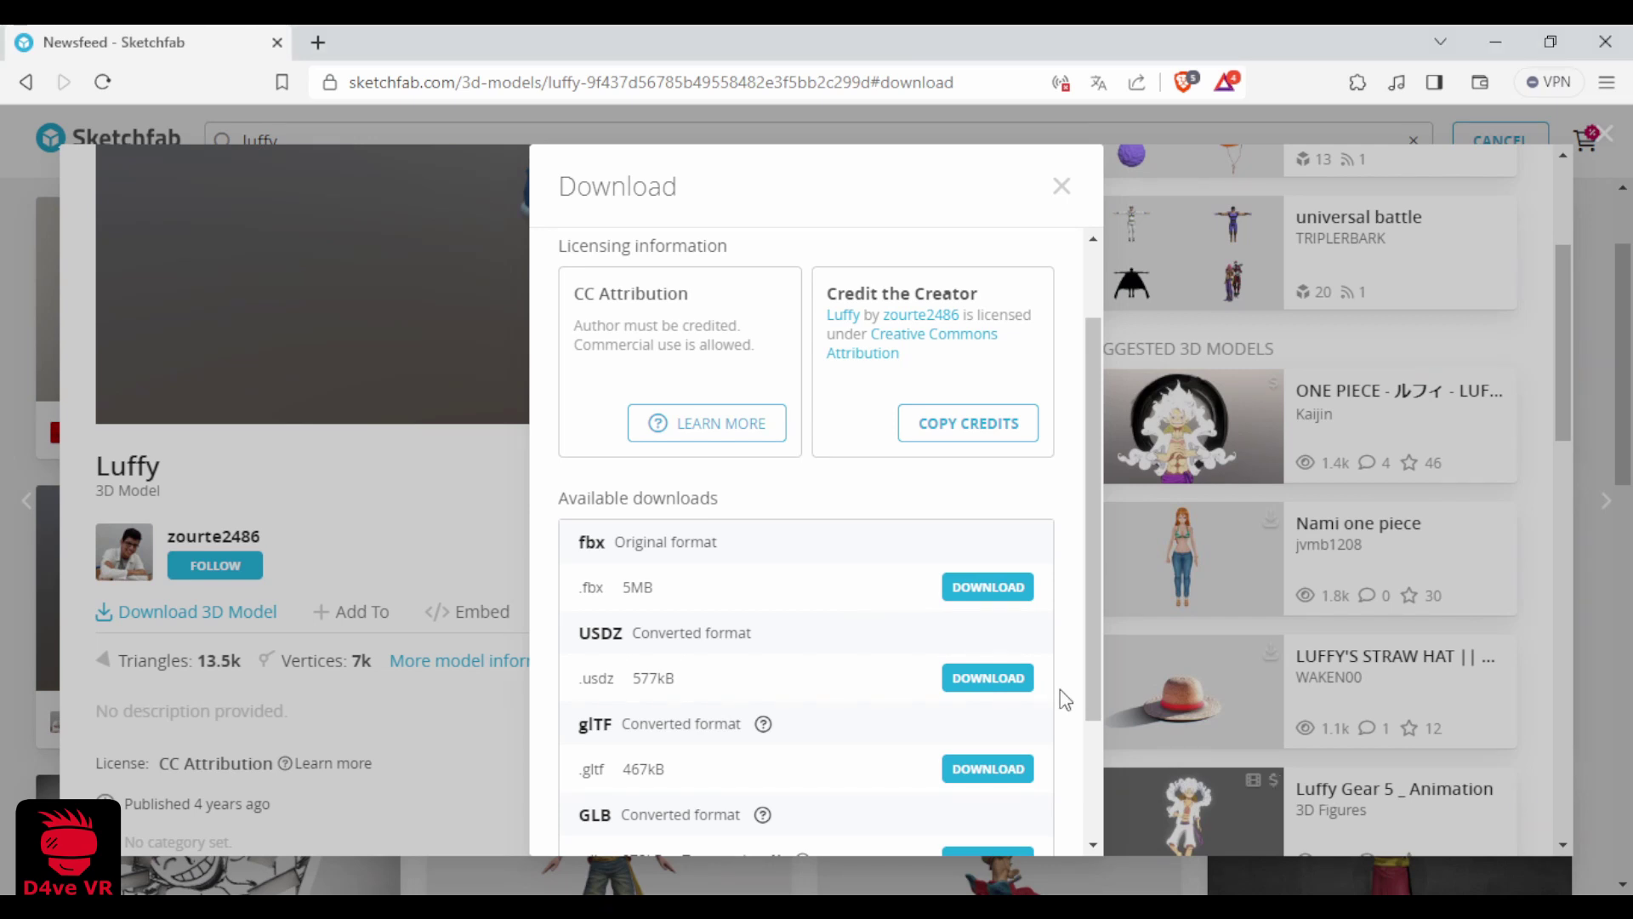
left_click(1062, 186)
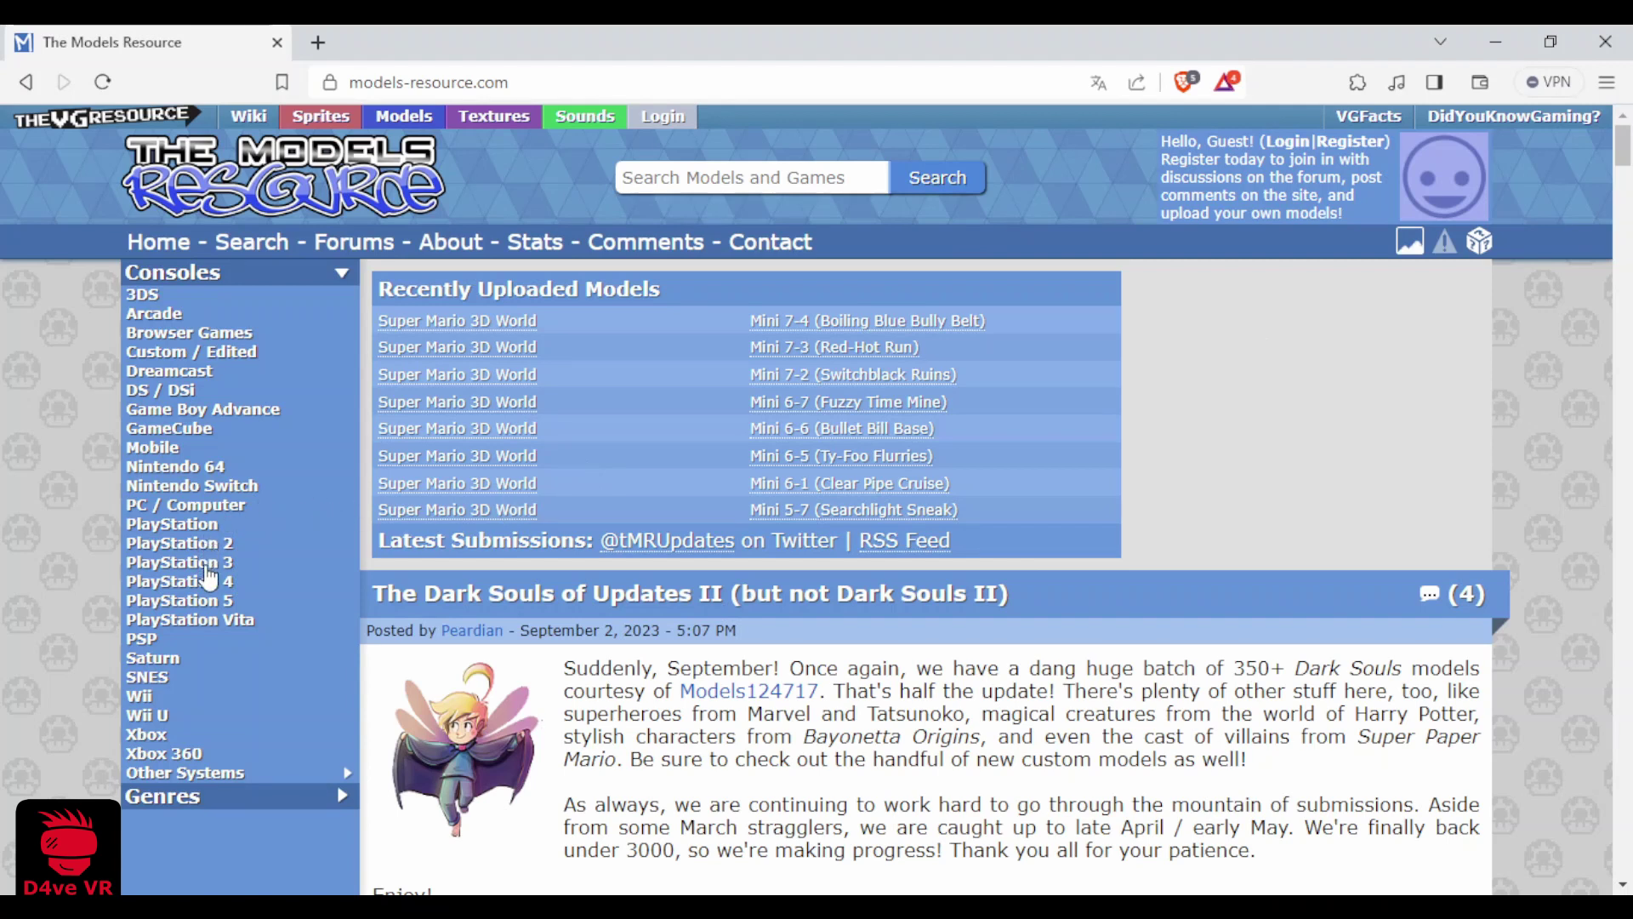
- Browse PlayStation 4 models to the Jotaro Kujo (Part 4) page from JoJo's Eyes of Heaven
left_click(208, 580)
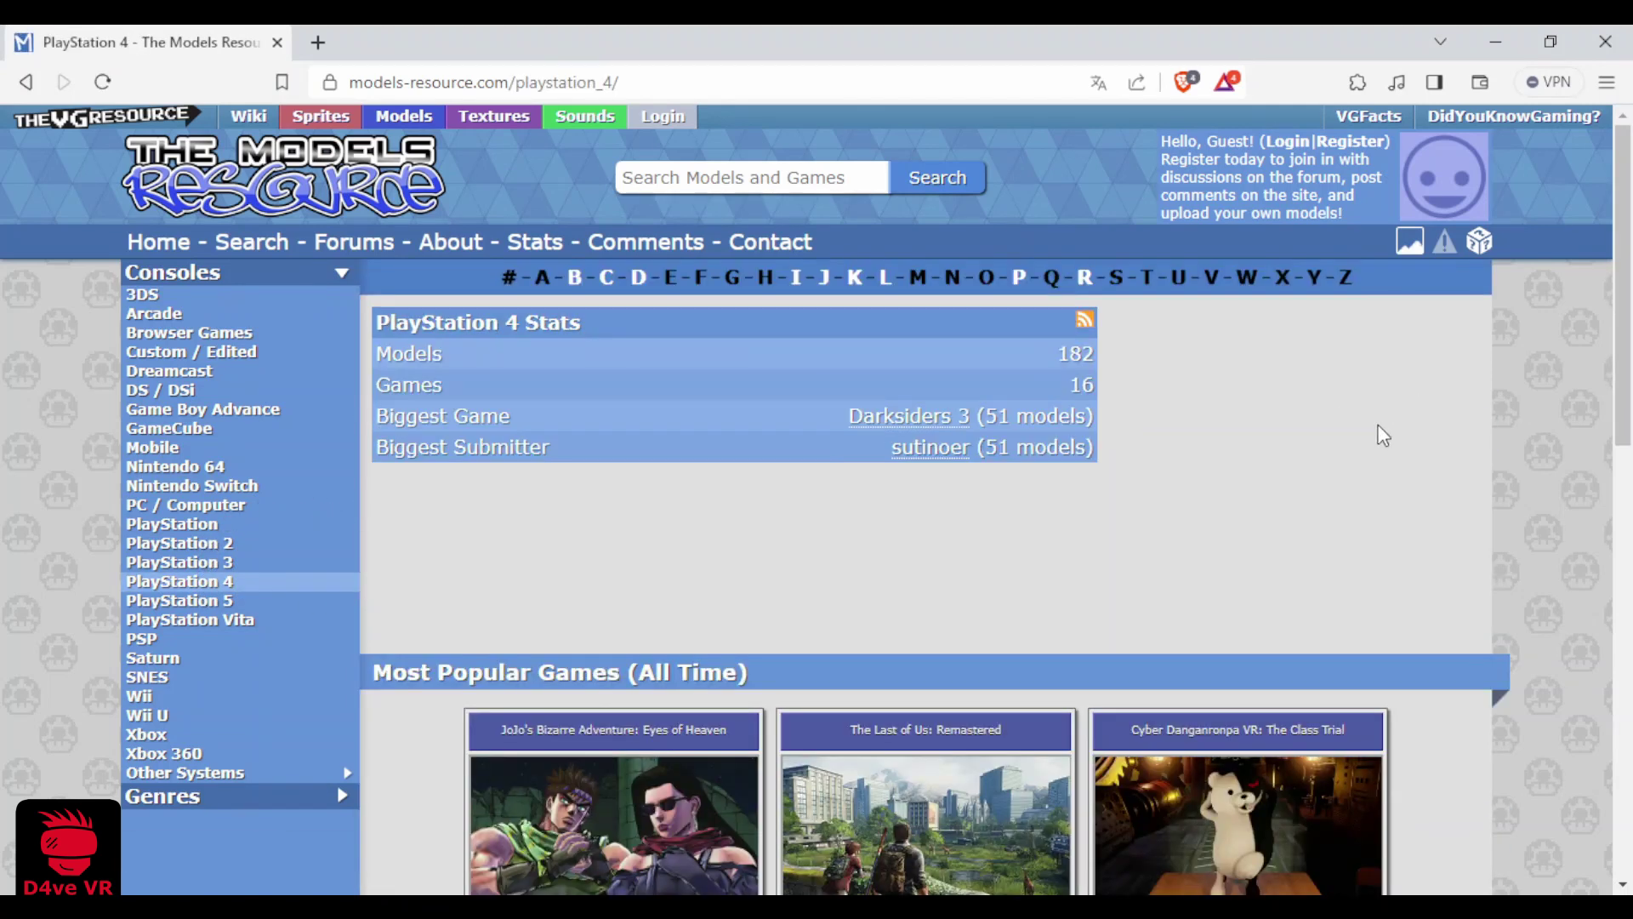
scroll(1616, 296, "down", 8)
left_click(638, 93)
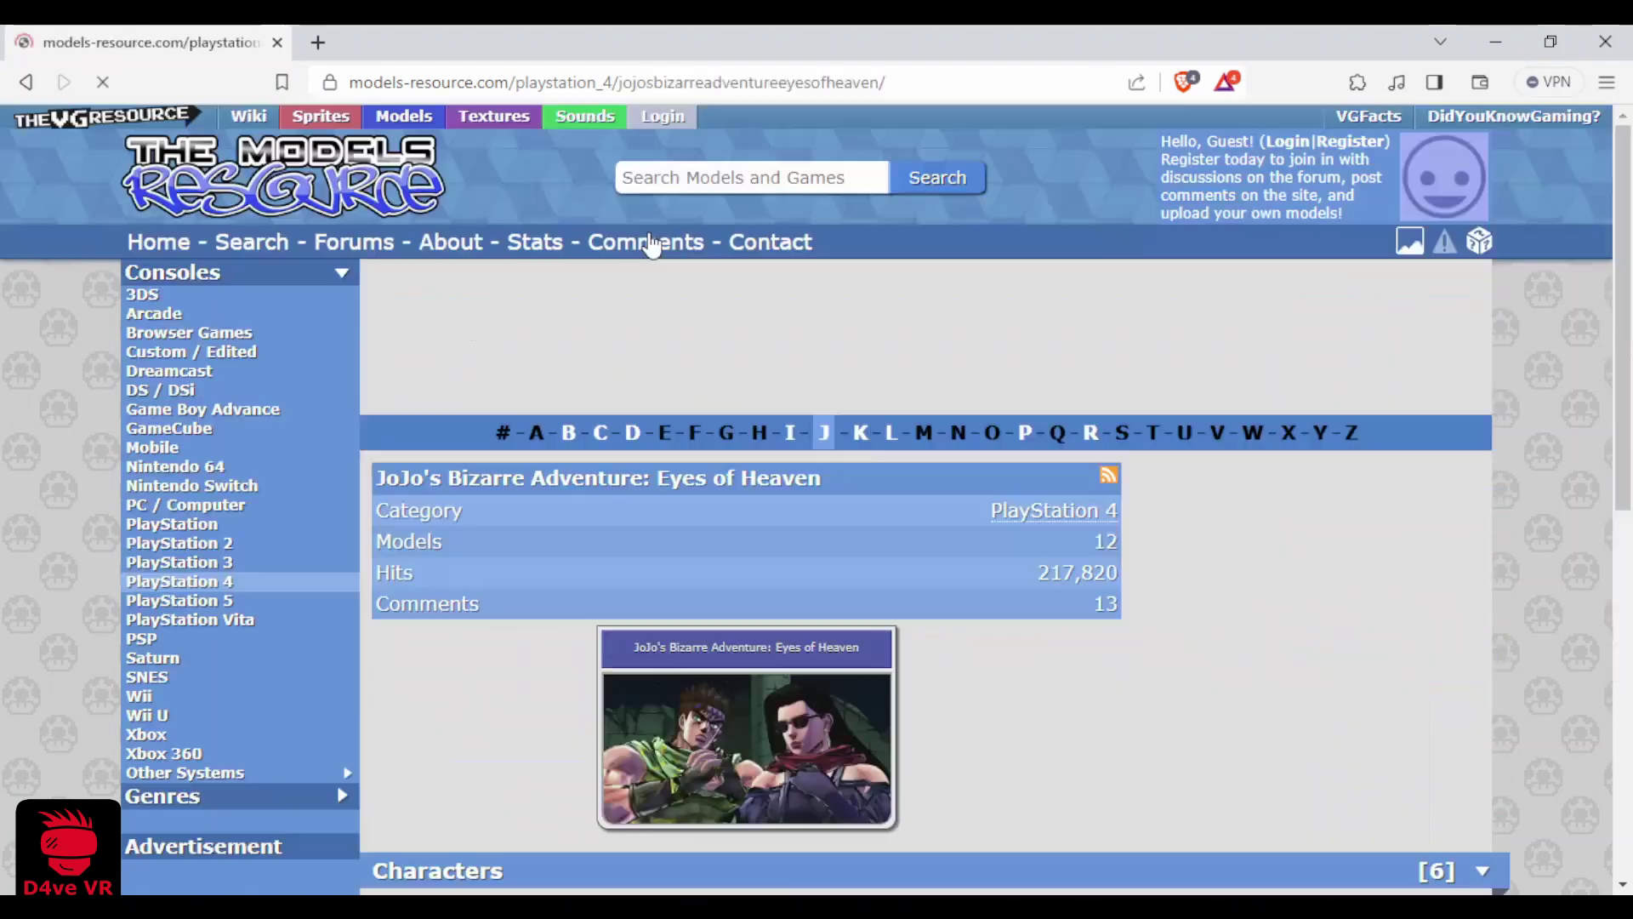
scroll(1620, 234, "down", 6)
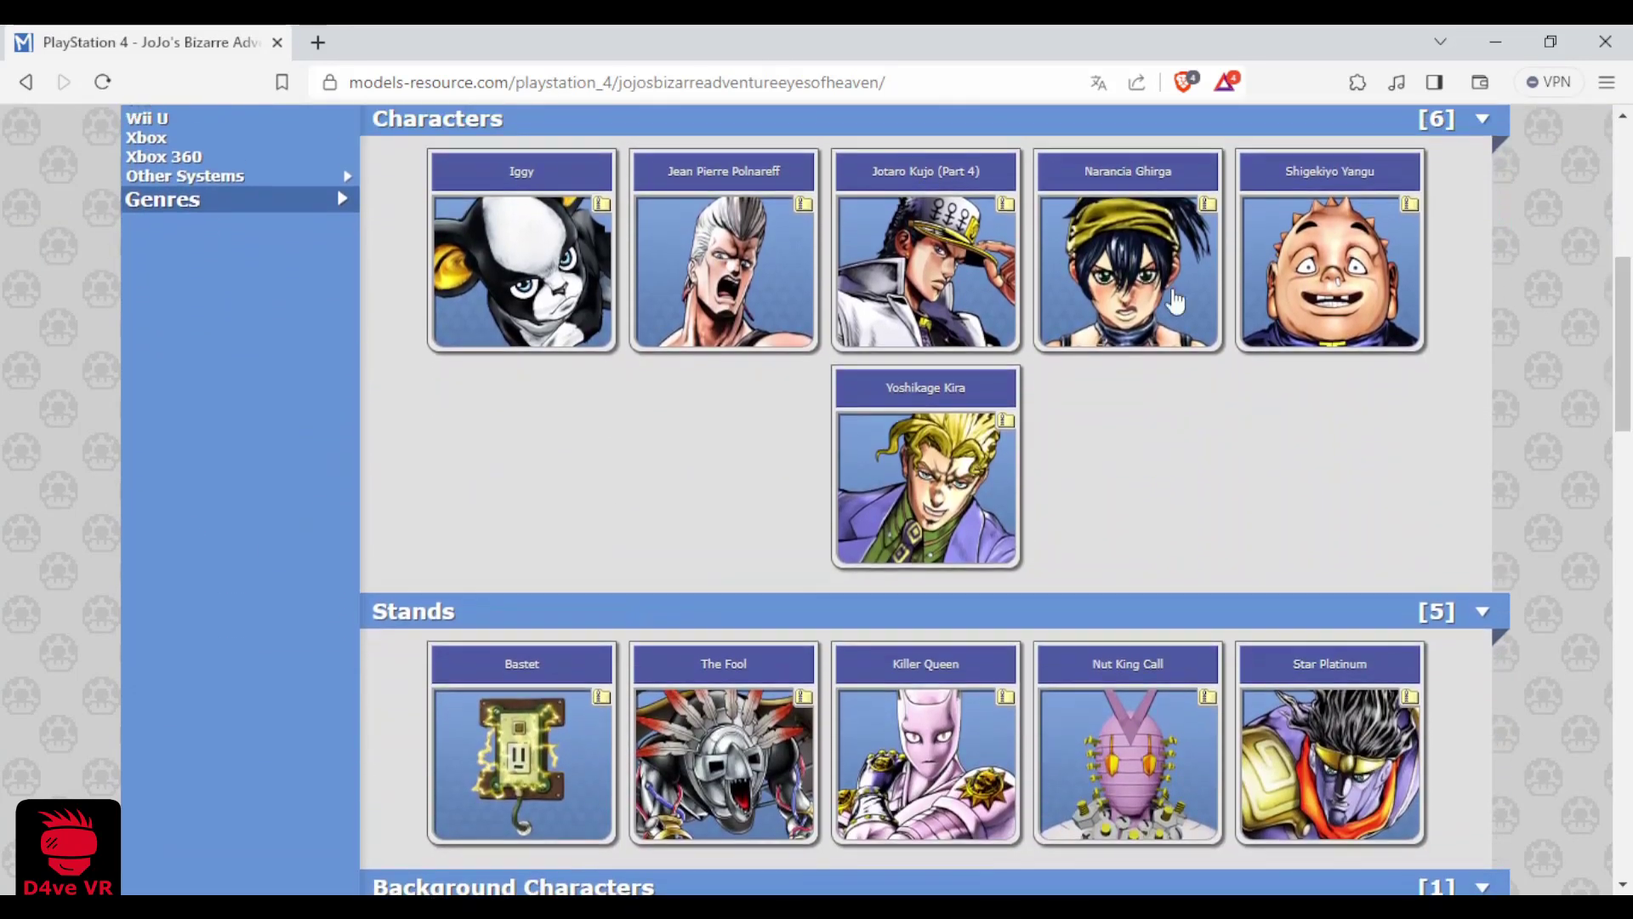
left_click(928, 255)
scroll(1616, 439, "down", 7)
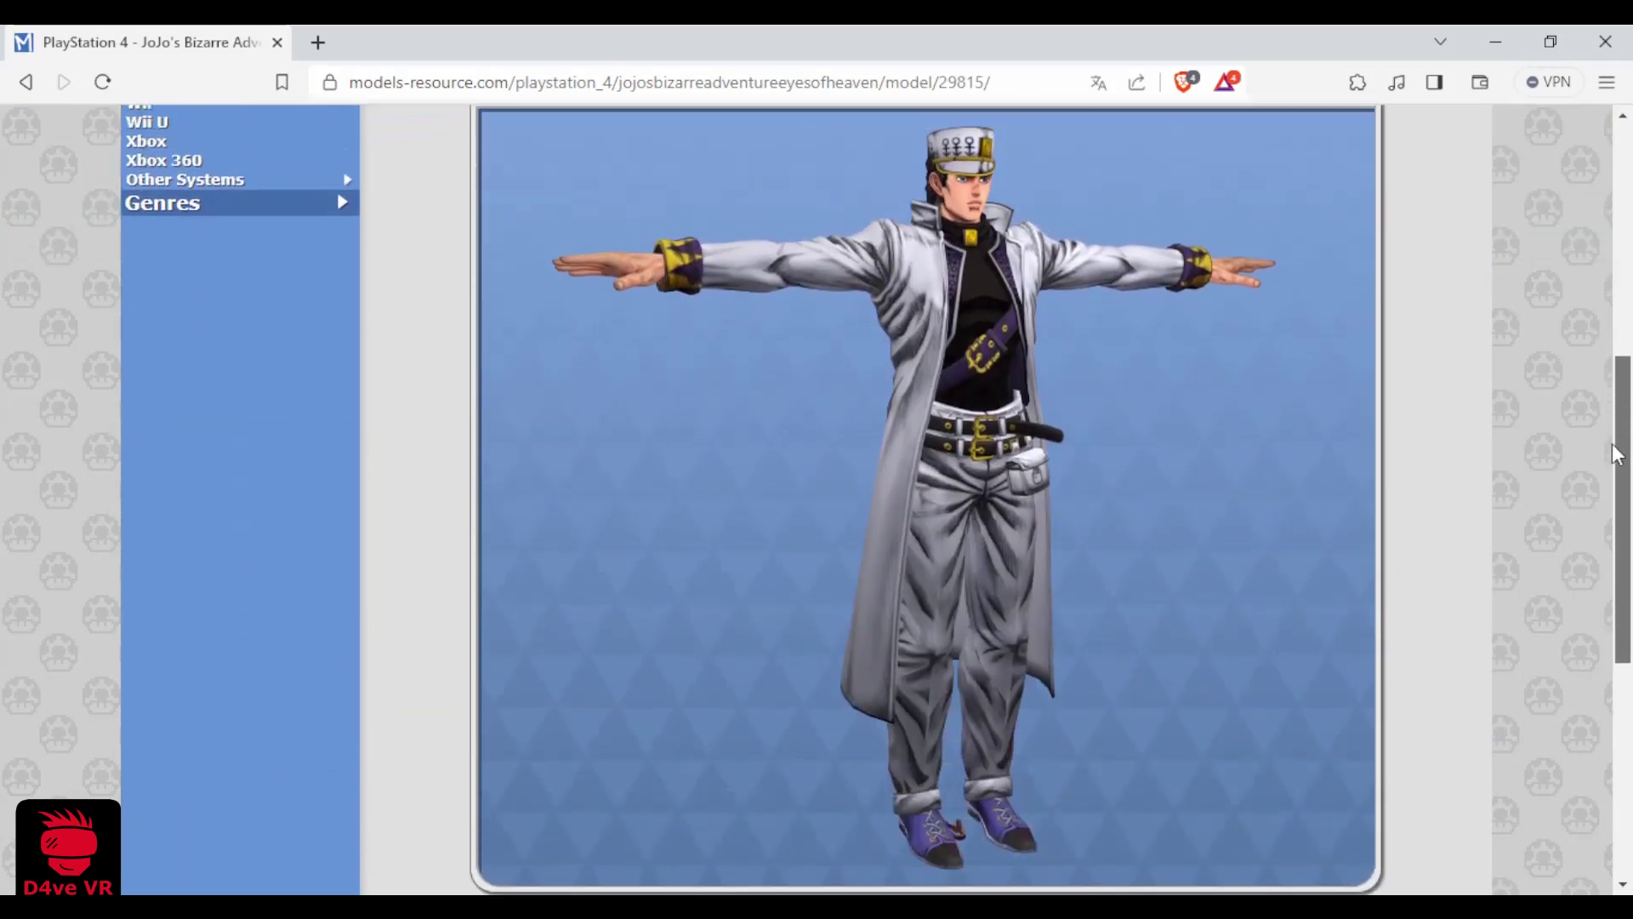
scroll(1617, 439, "up", 2)
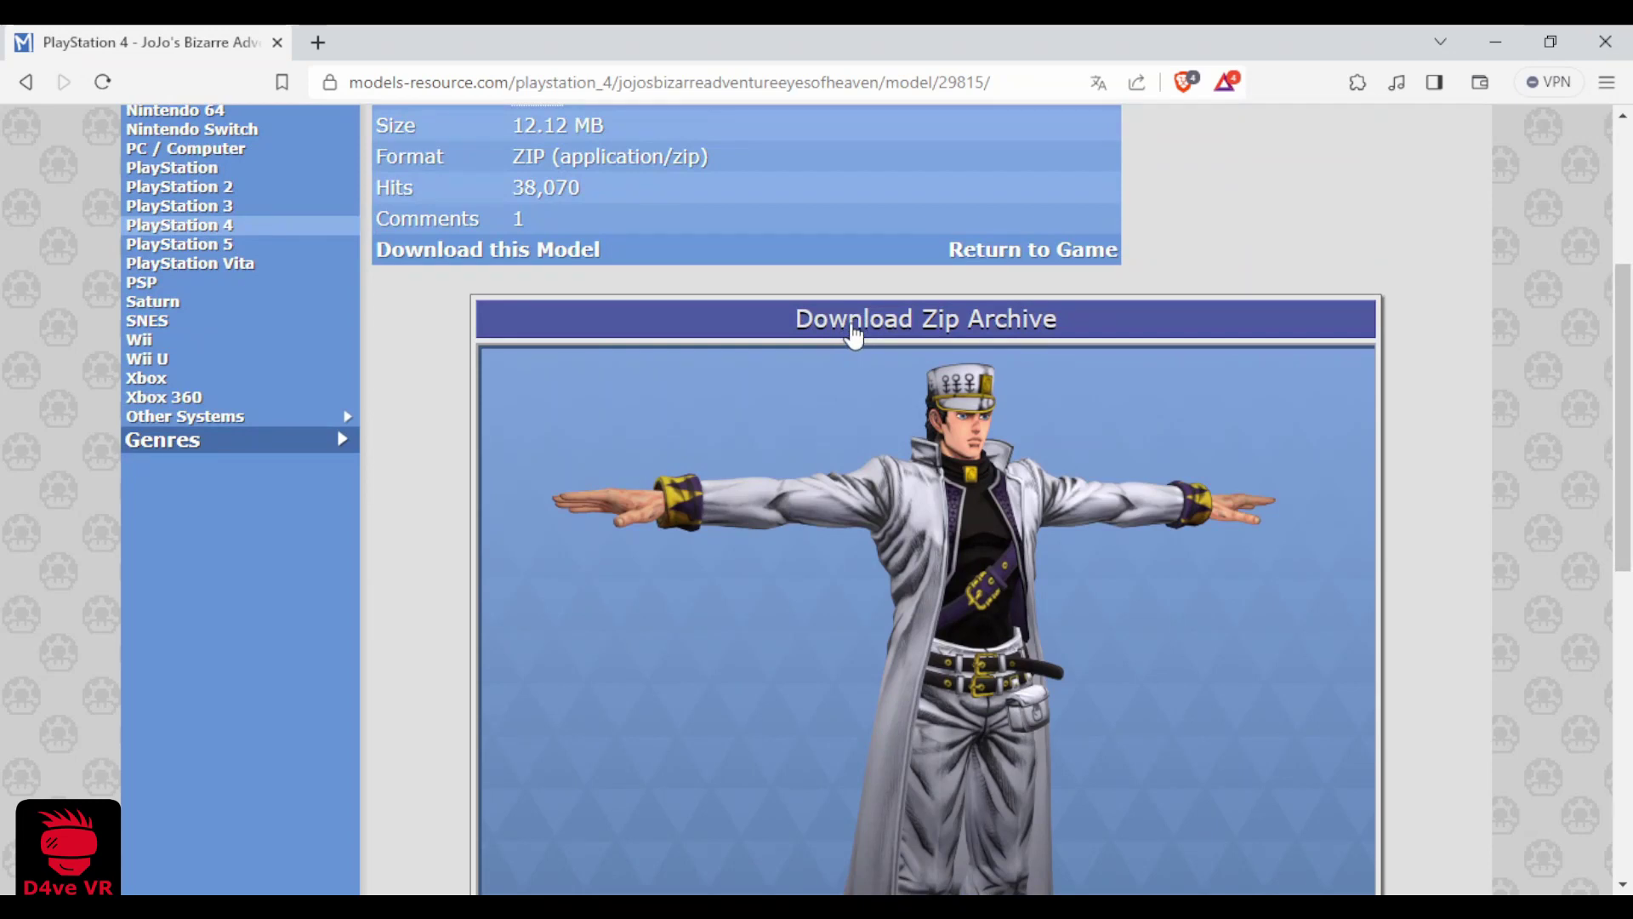
scroll(1617, 375, "up", 4)
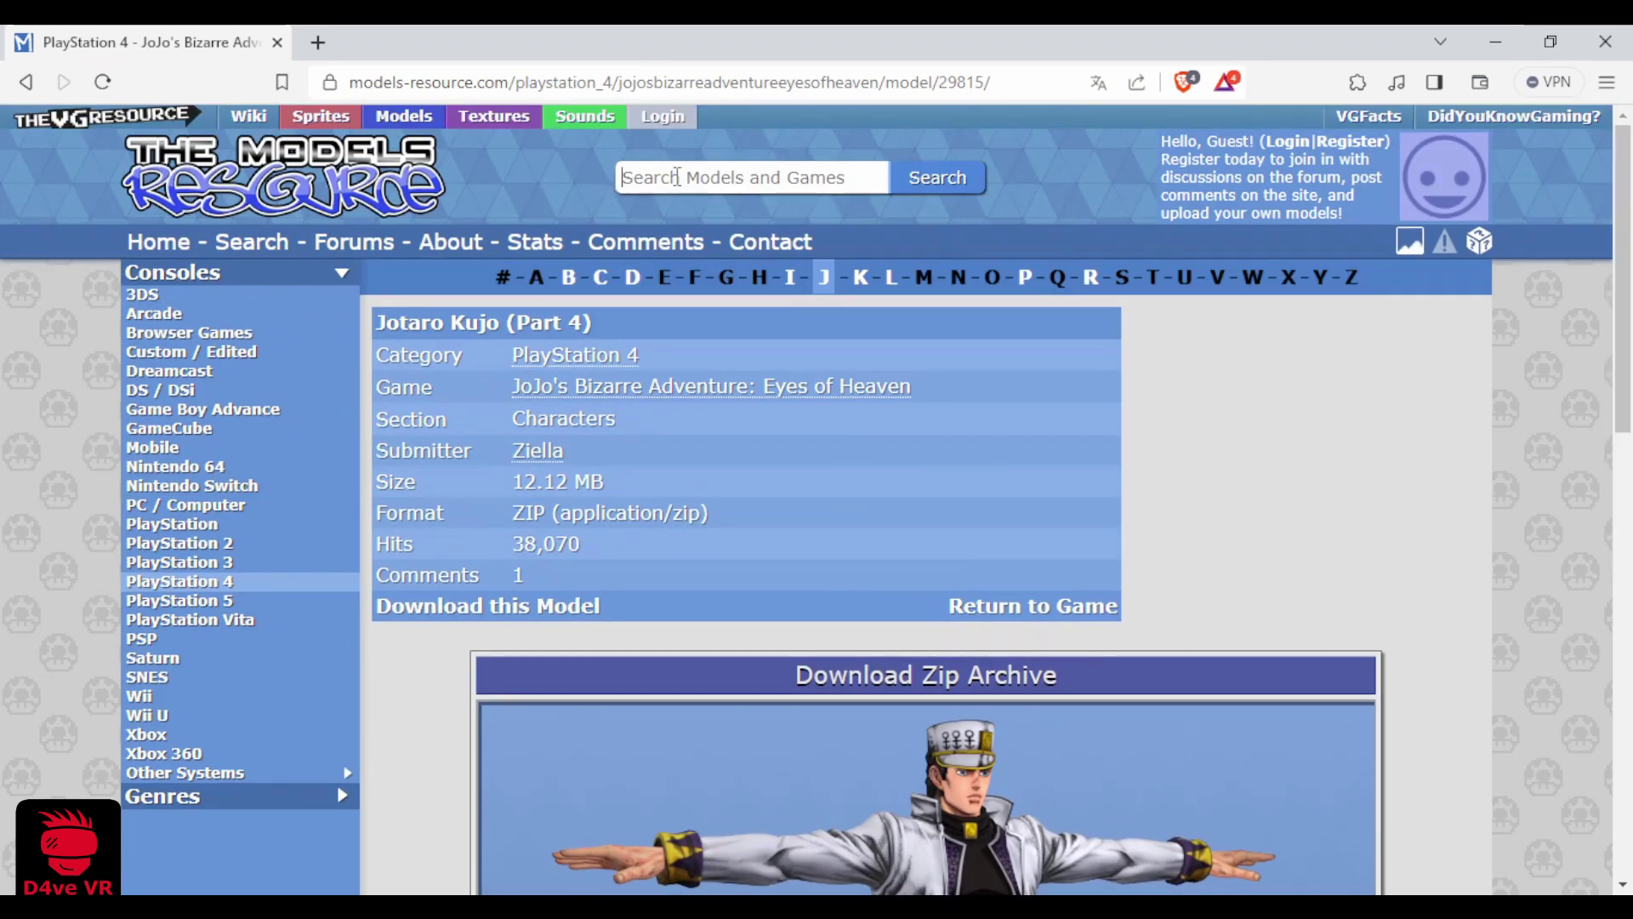
- Search 'nami', open Nami (2 Years Later) and download its zip archive
type("nami")
key("Return")
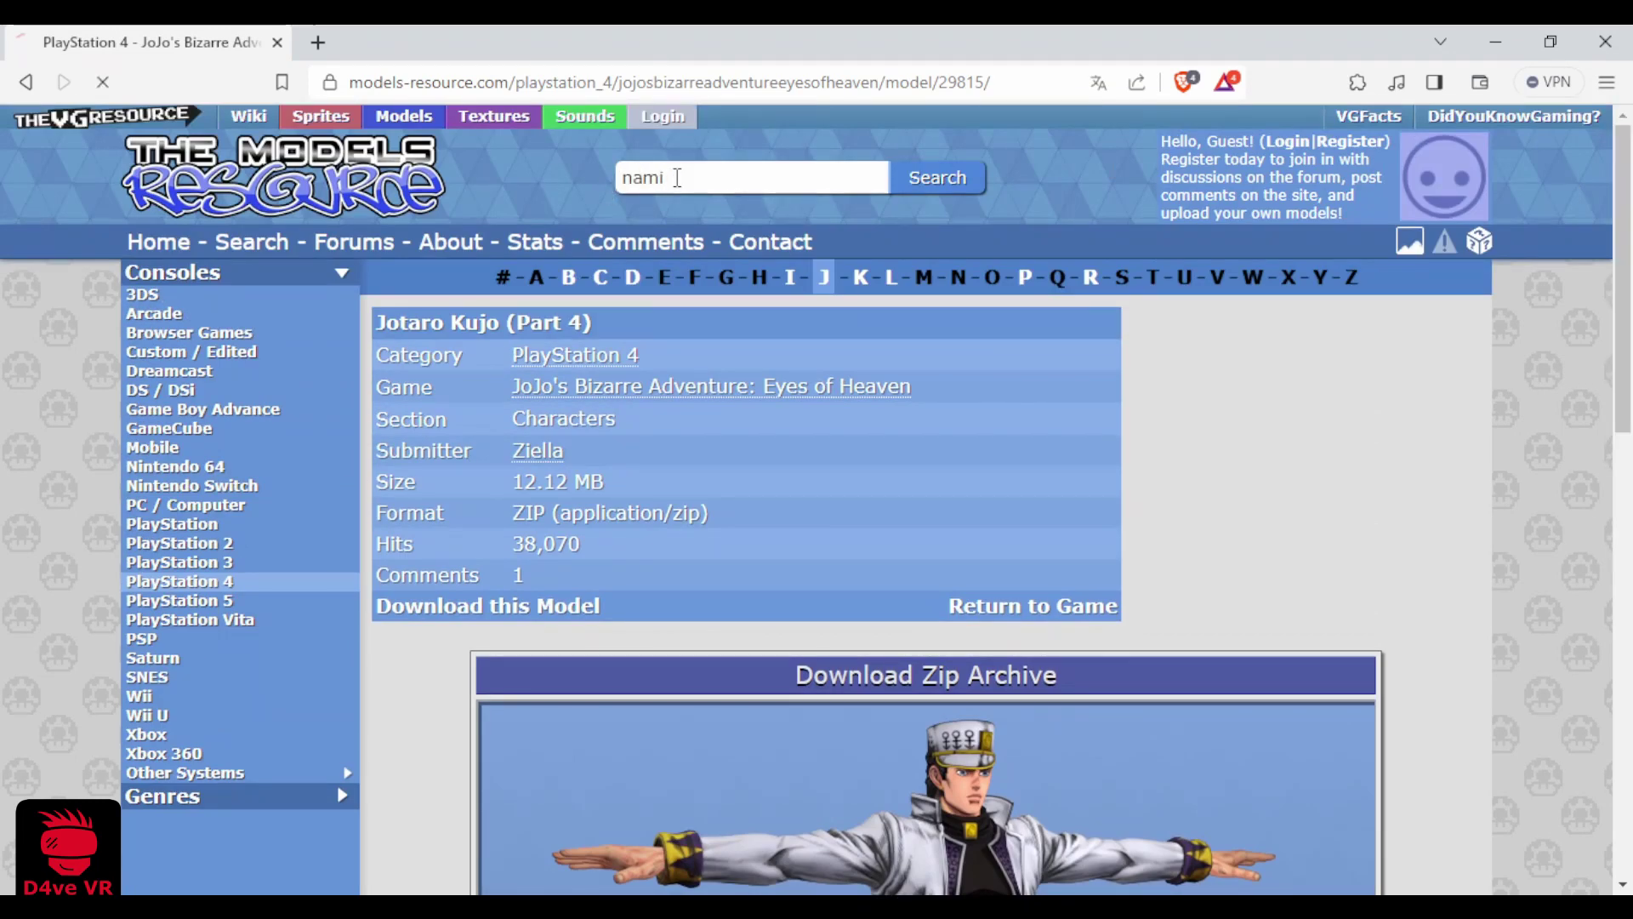
scroll(1459, 298, "down", 4)
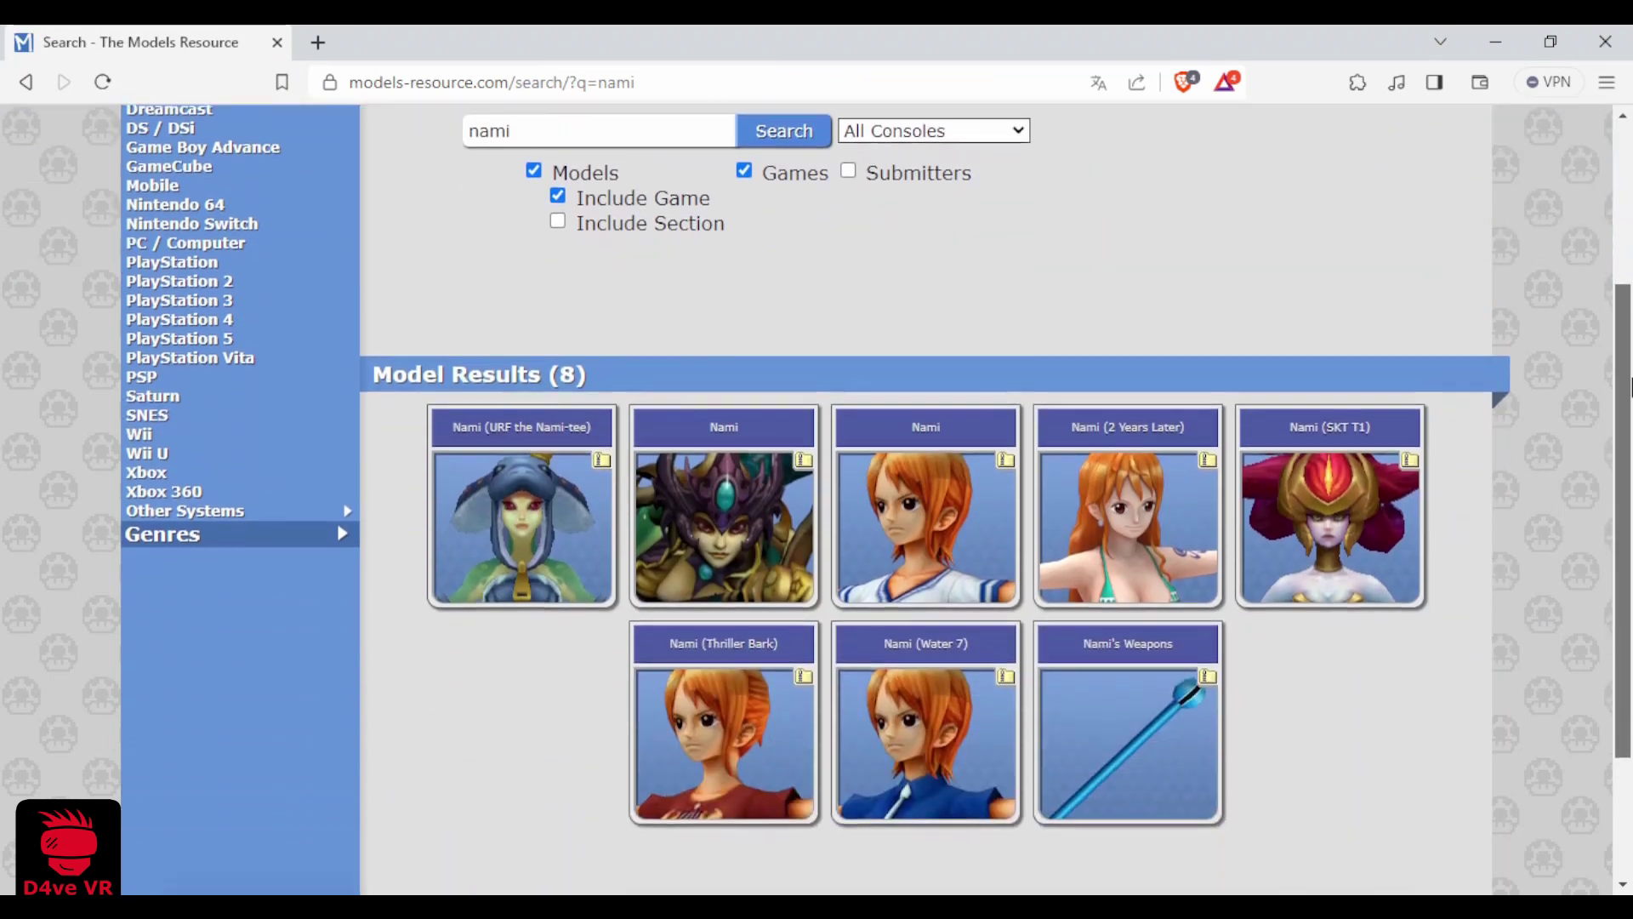
left_click(1128, 425)
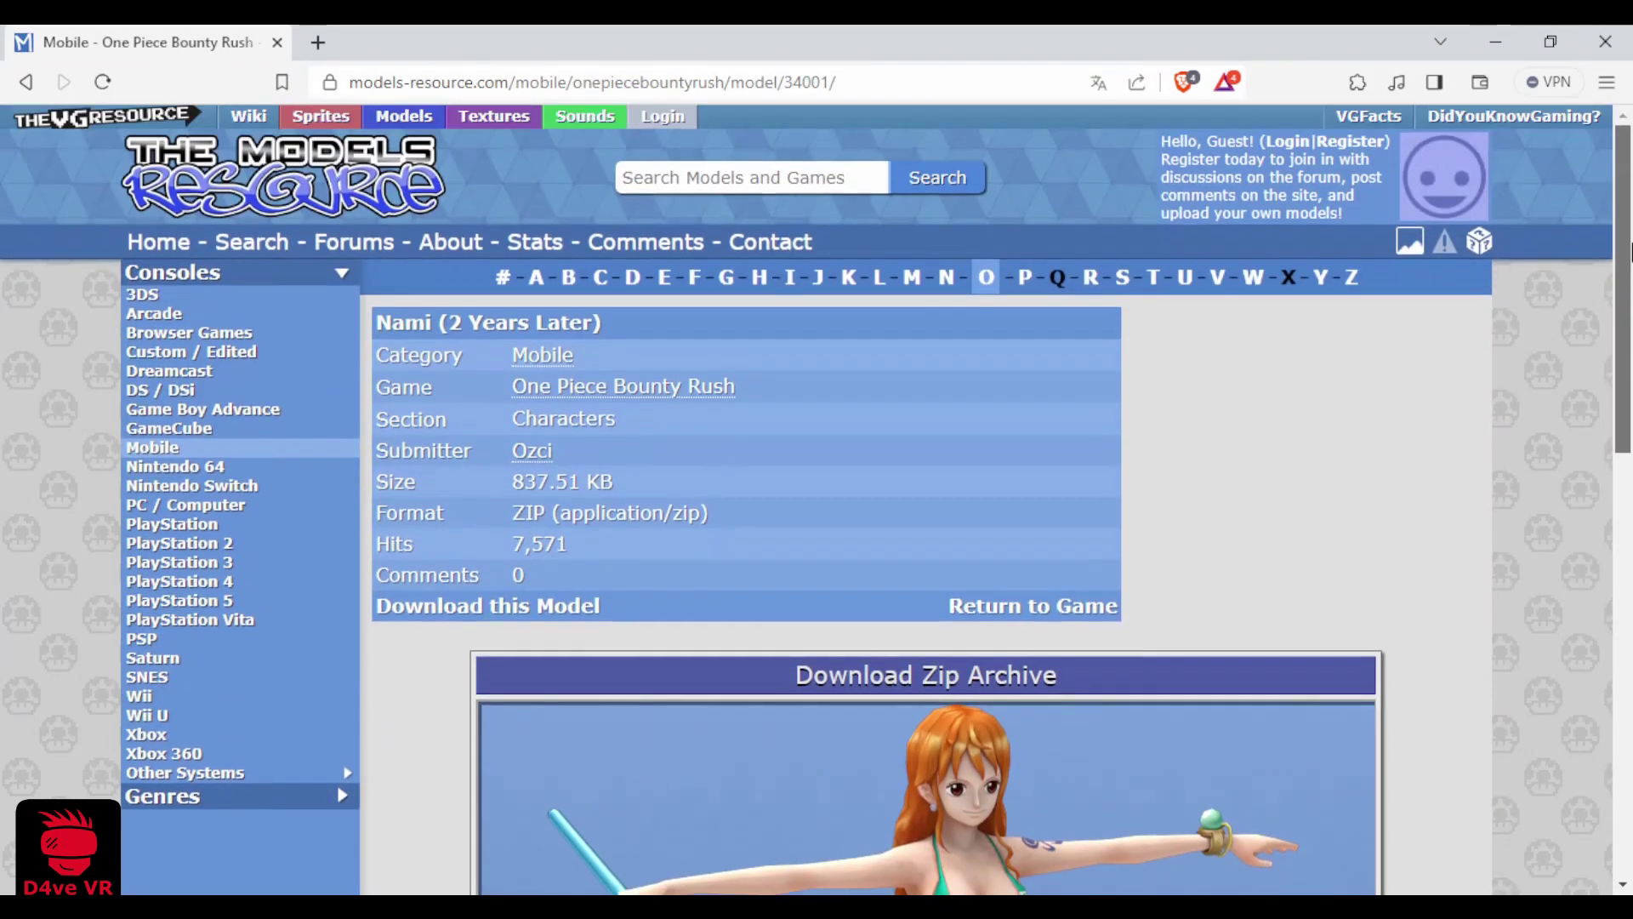
scroll(1629, 331, "down", 2)
scroll(1628, 332, "down", 1)
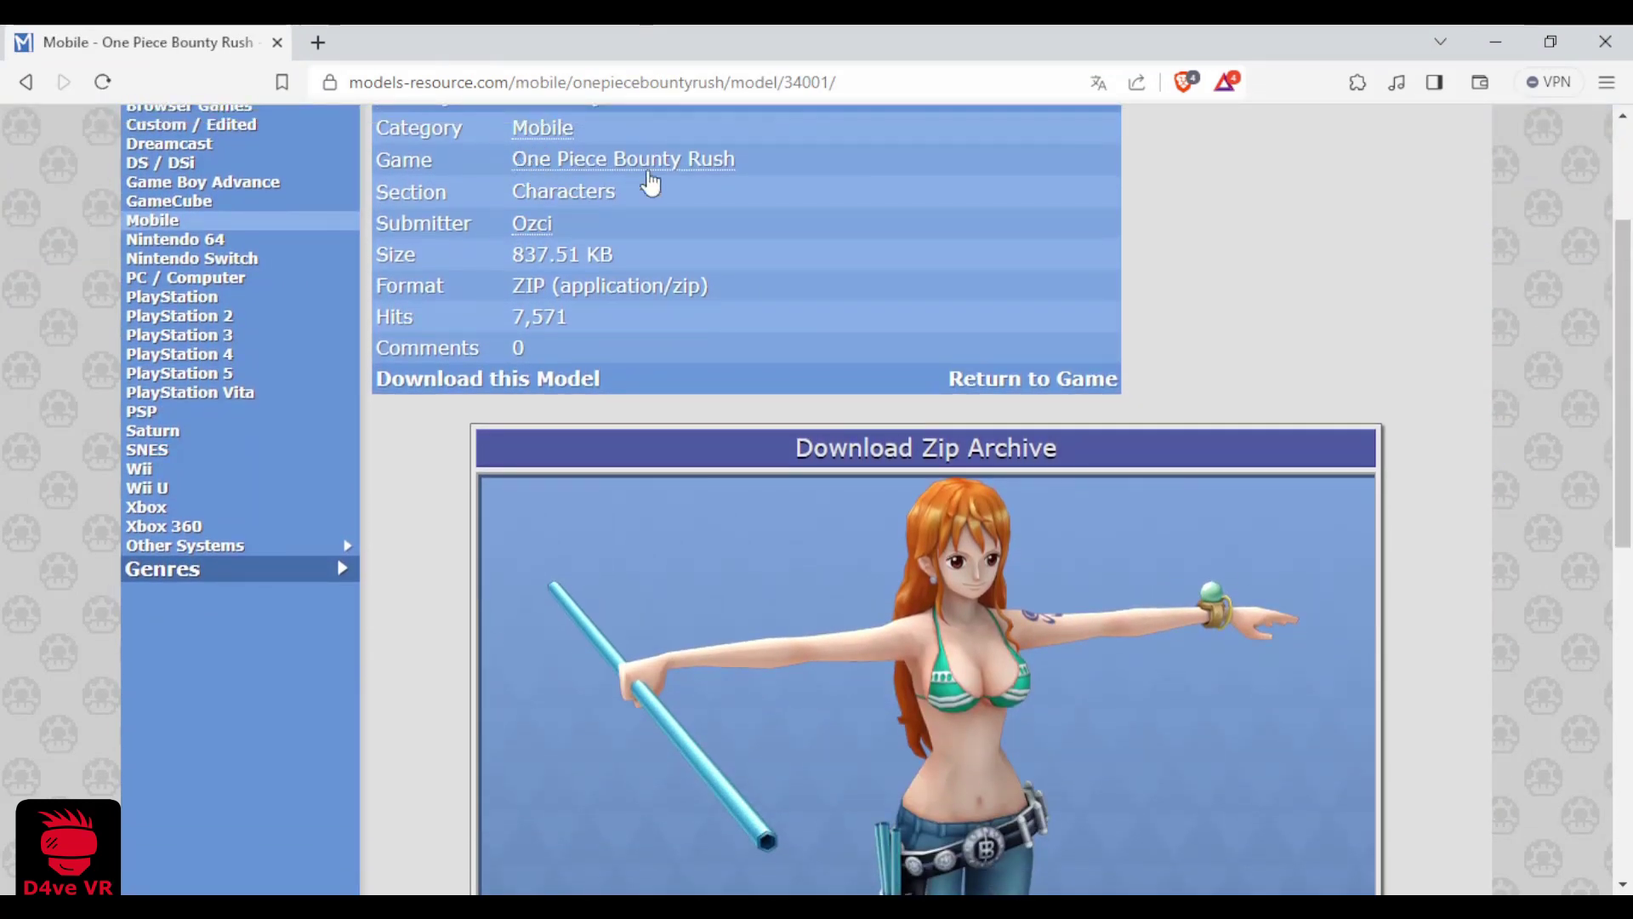
left_click_drag(1627, 302, 1630, 430)
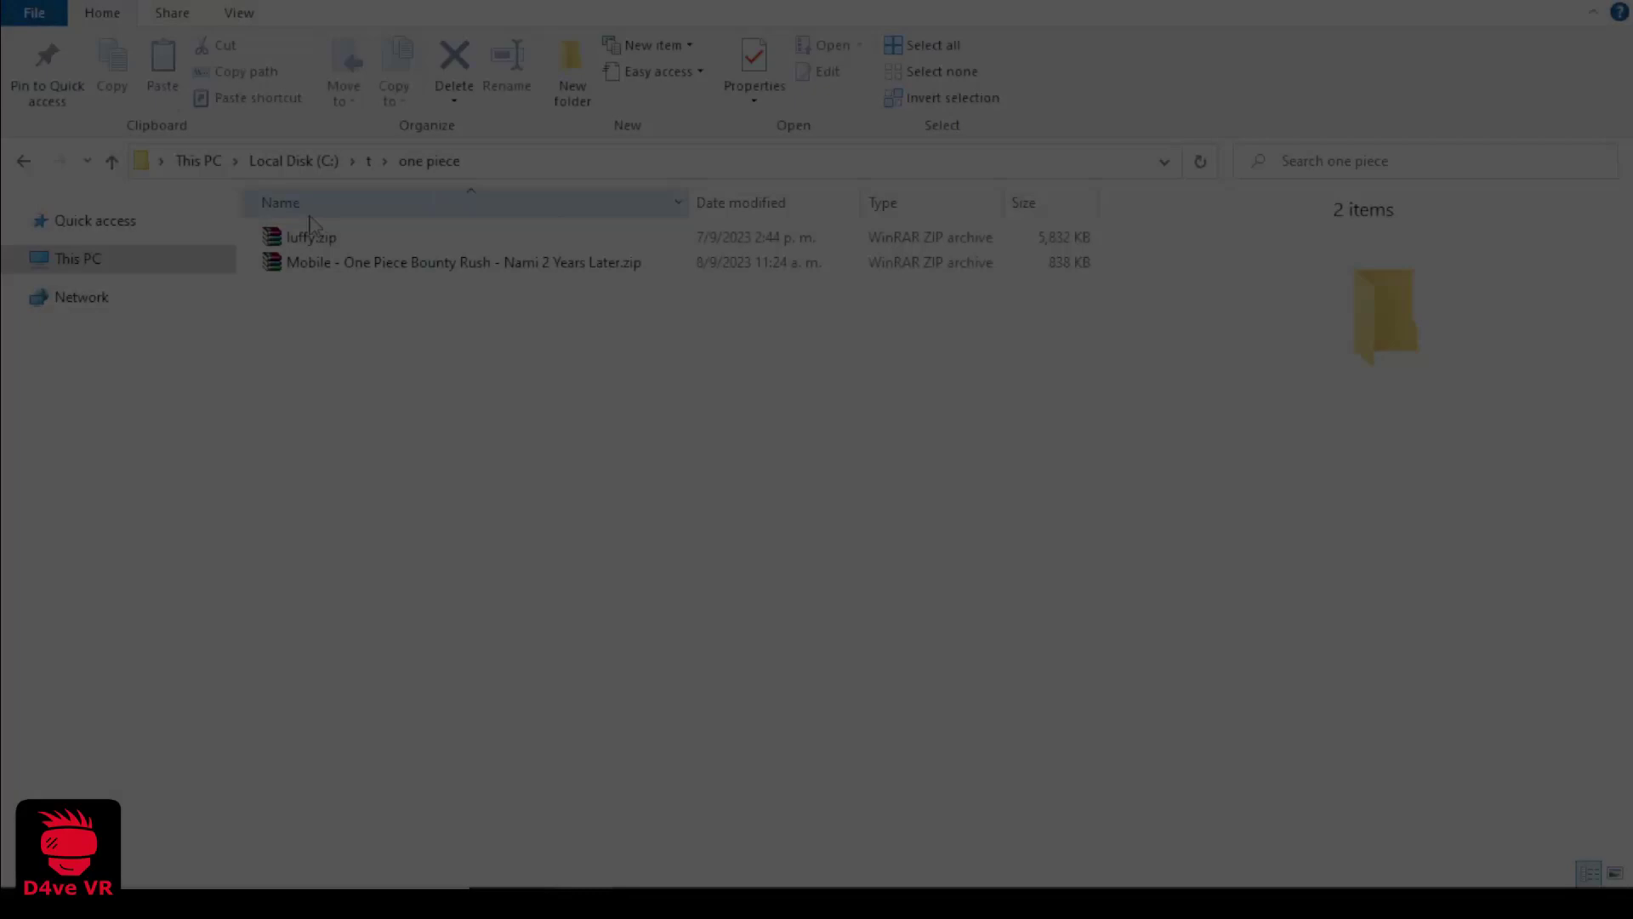
left_click(311, 238)
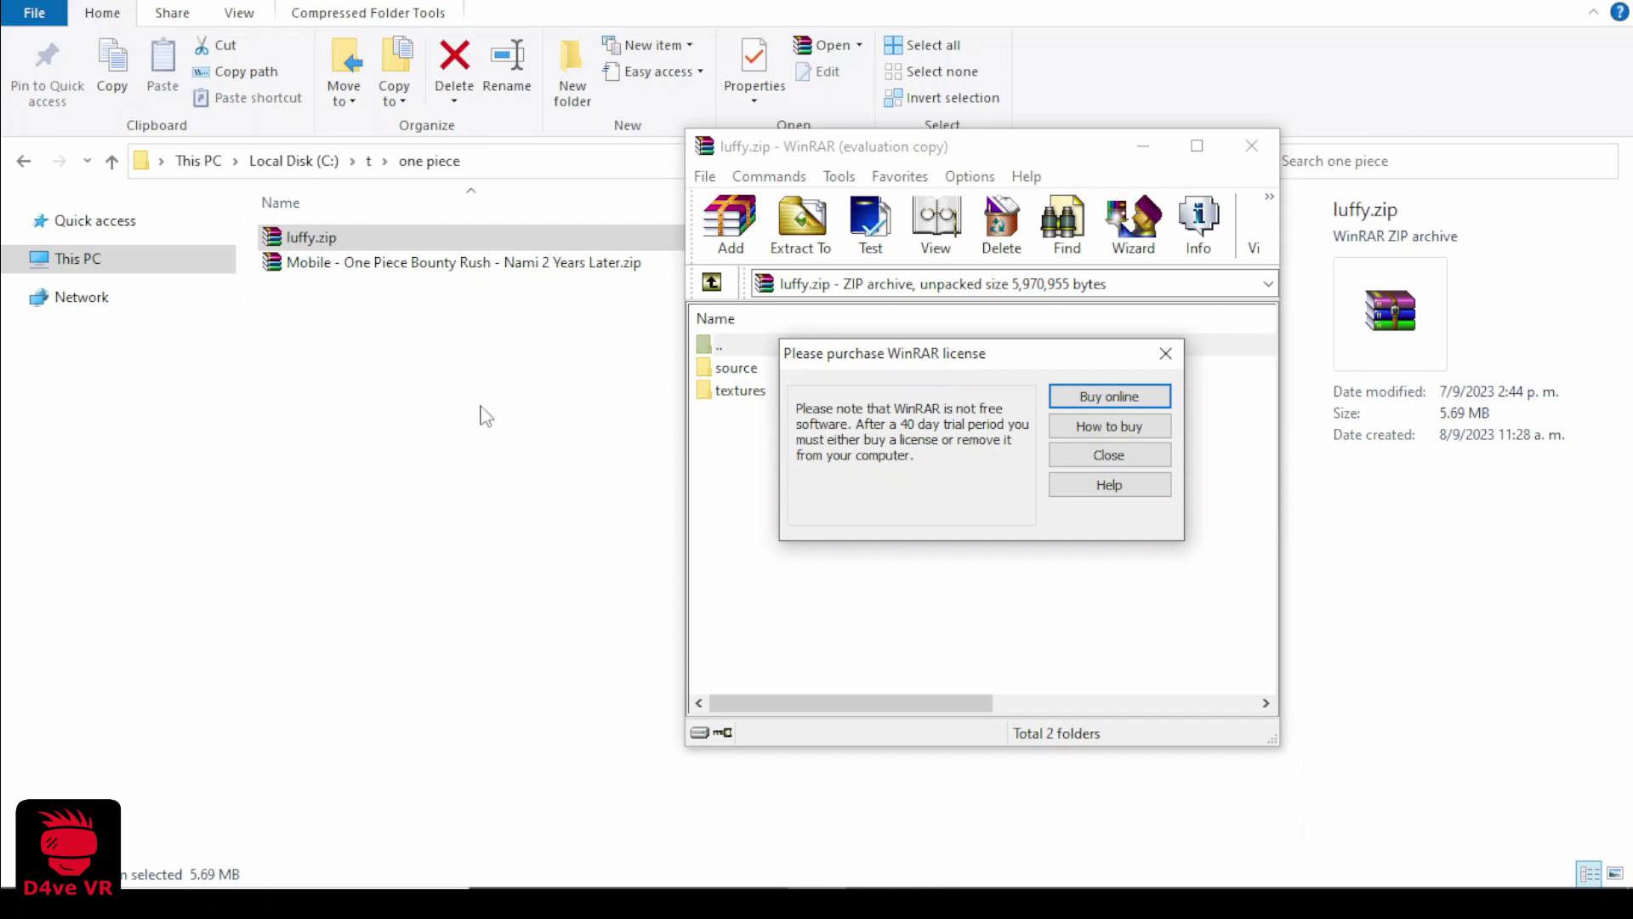
- Create a new folder named luffy in the one piece folder and open it
left_click(398, 382)
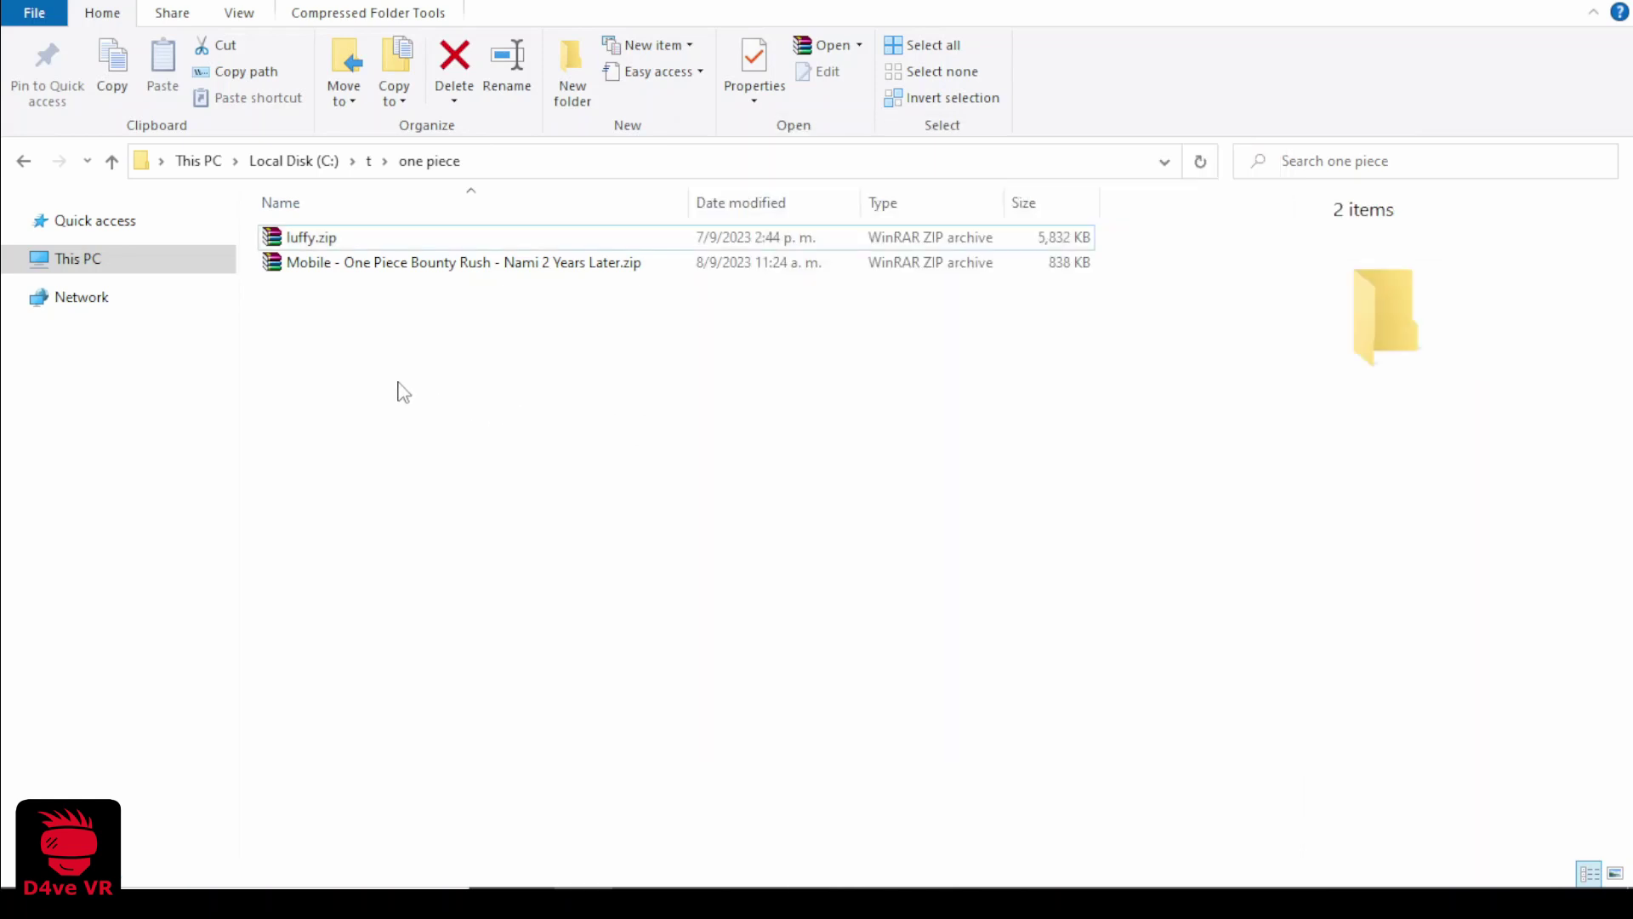
right_click(399, 383)
mouse_move(565, 749)
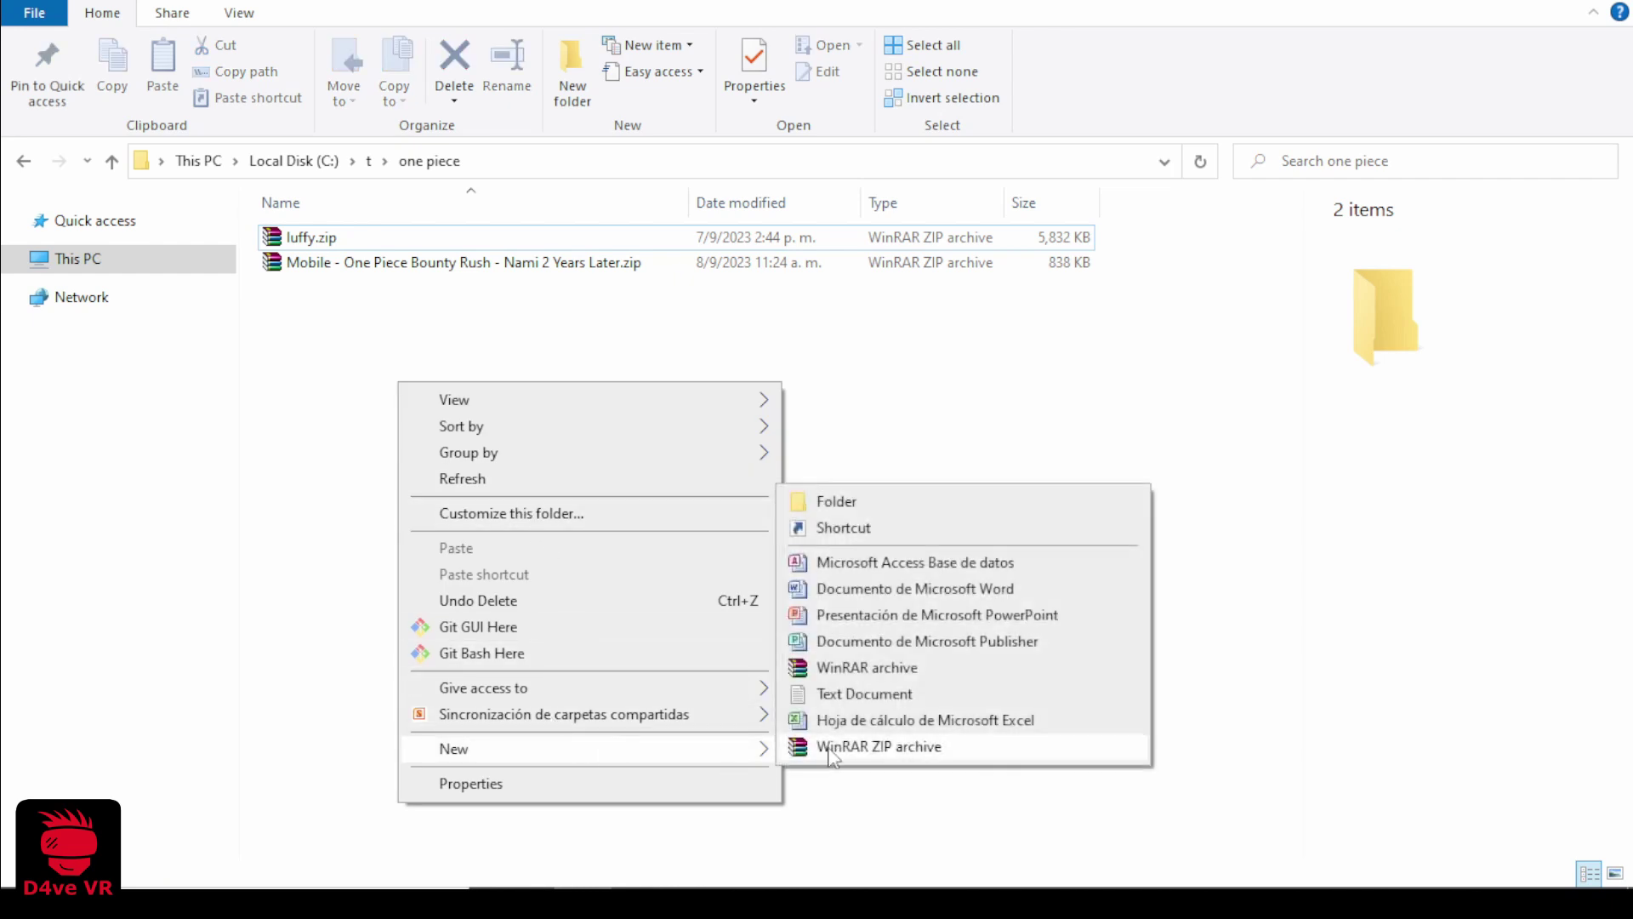
left_click(917, 507)
type("luffy")
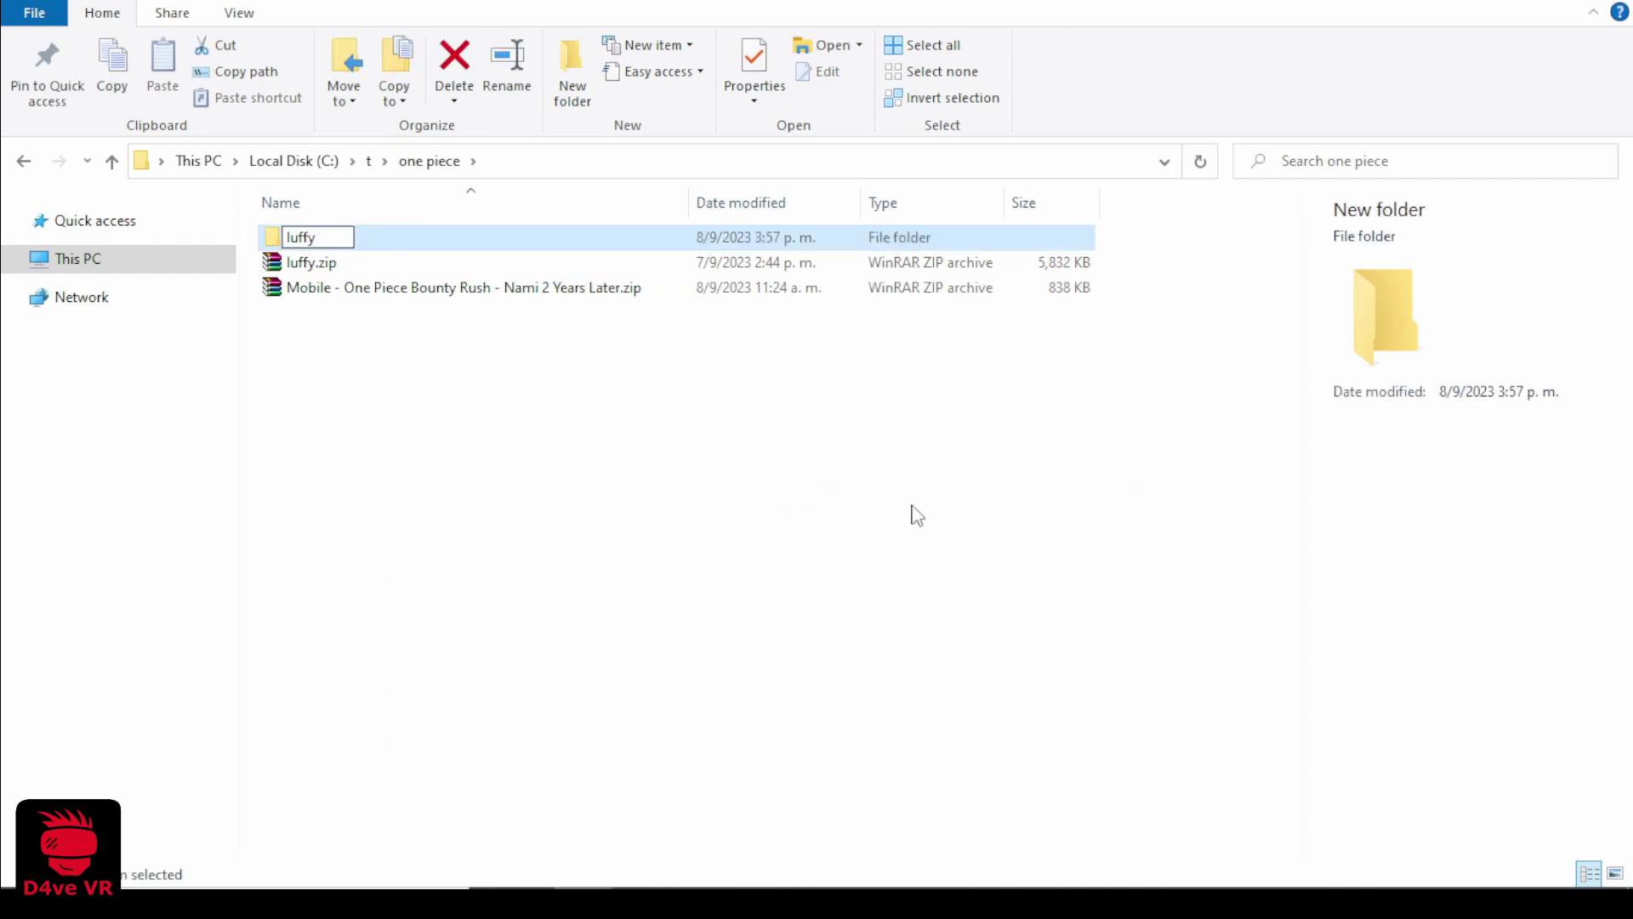
key("Return")
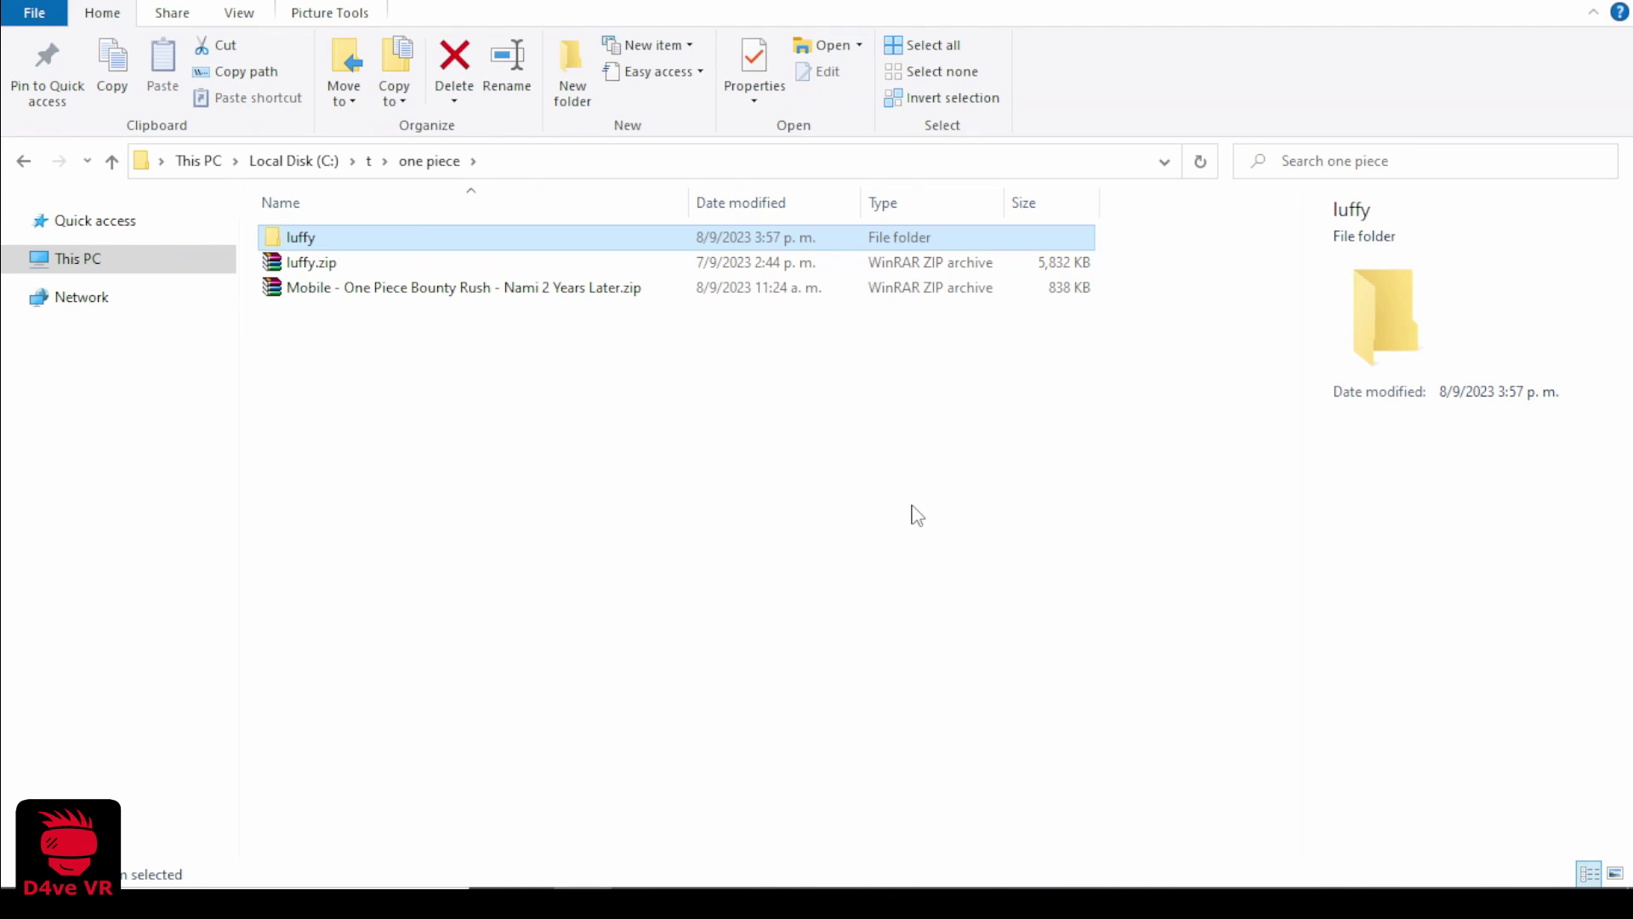
key("Return")
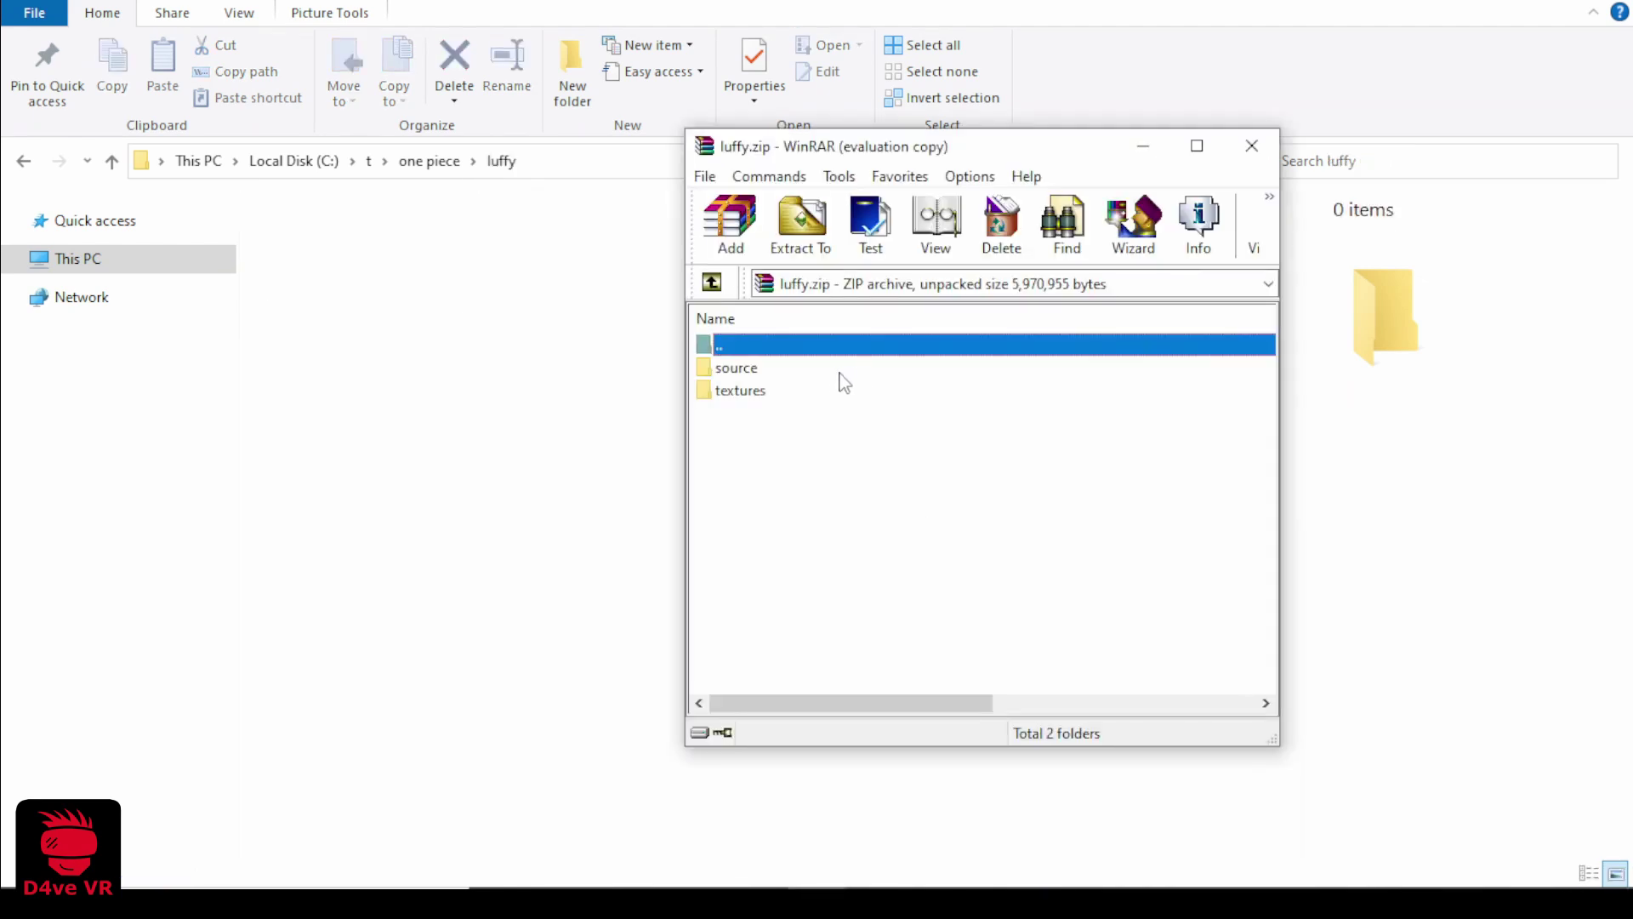
left_click(776, 373)
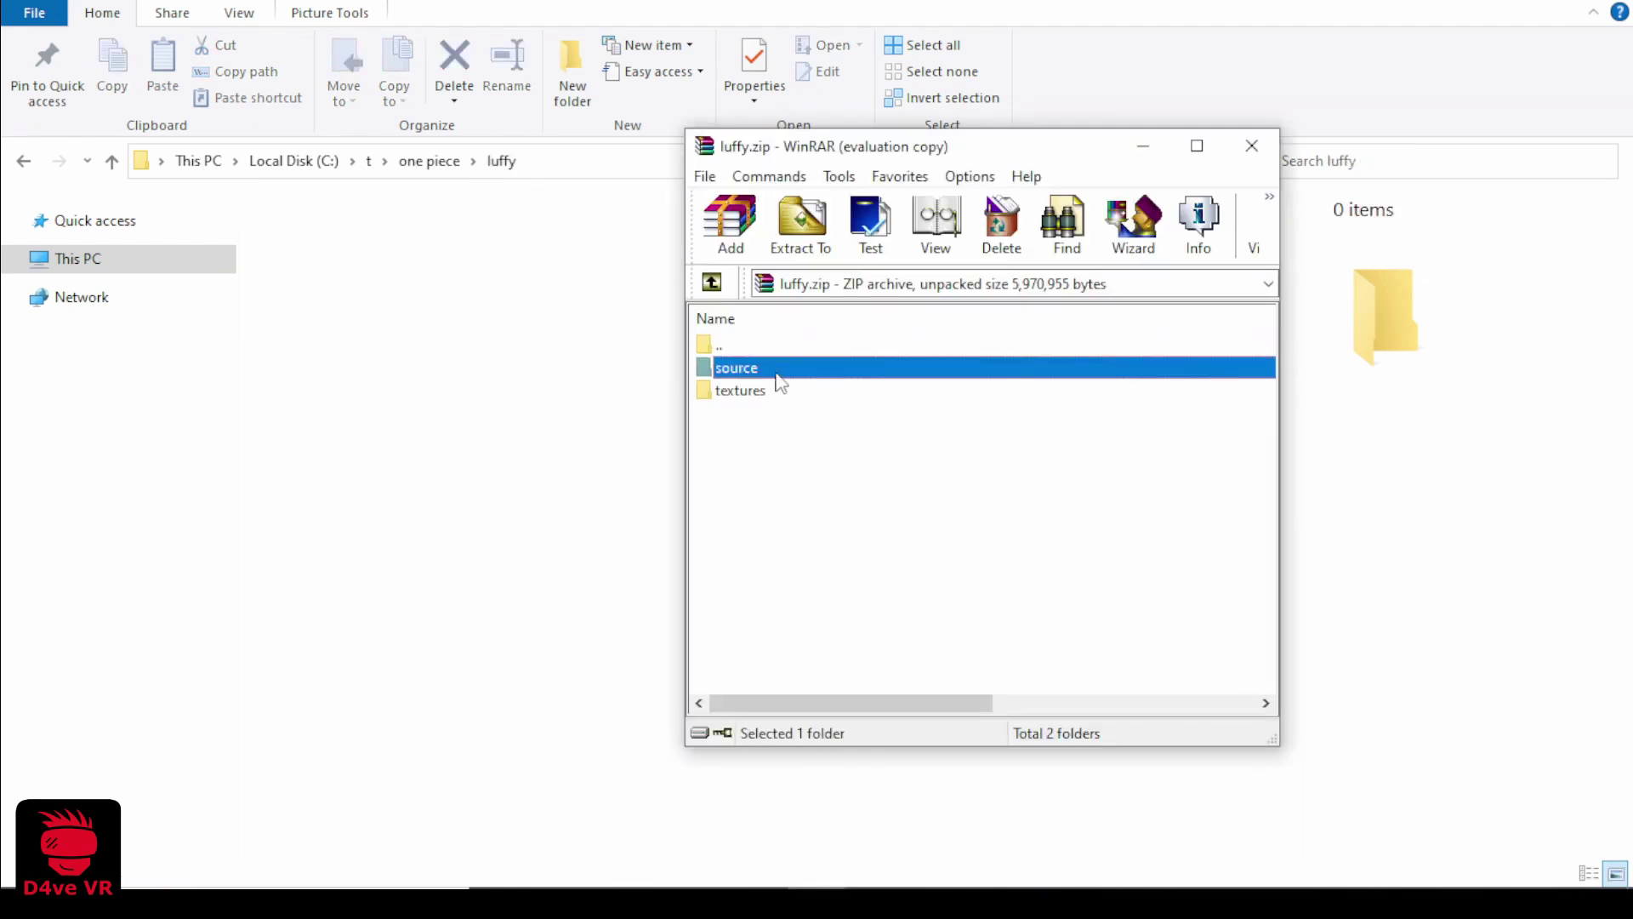
- Copy Luffy.fbx and its three .tga textures from the nested Luffy.zip into the luffy folder
double_click(776, 372)
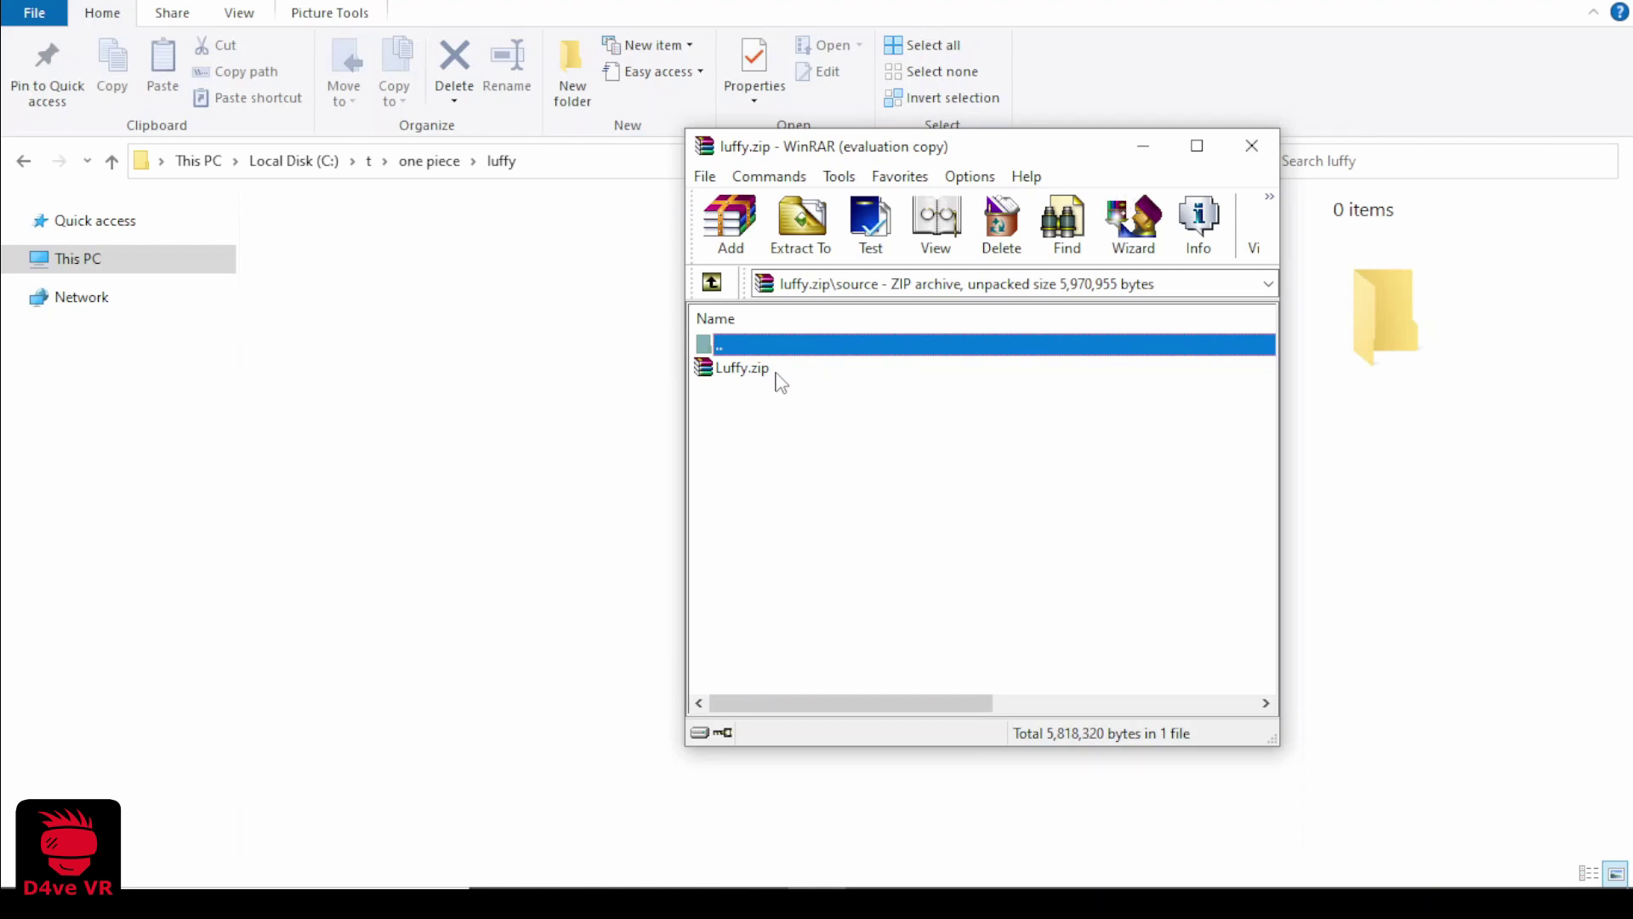
double_click(776, 375)
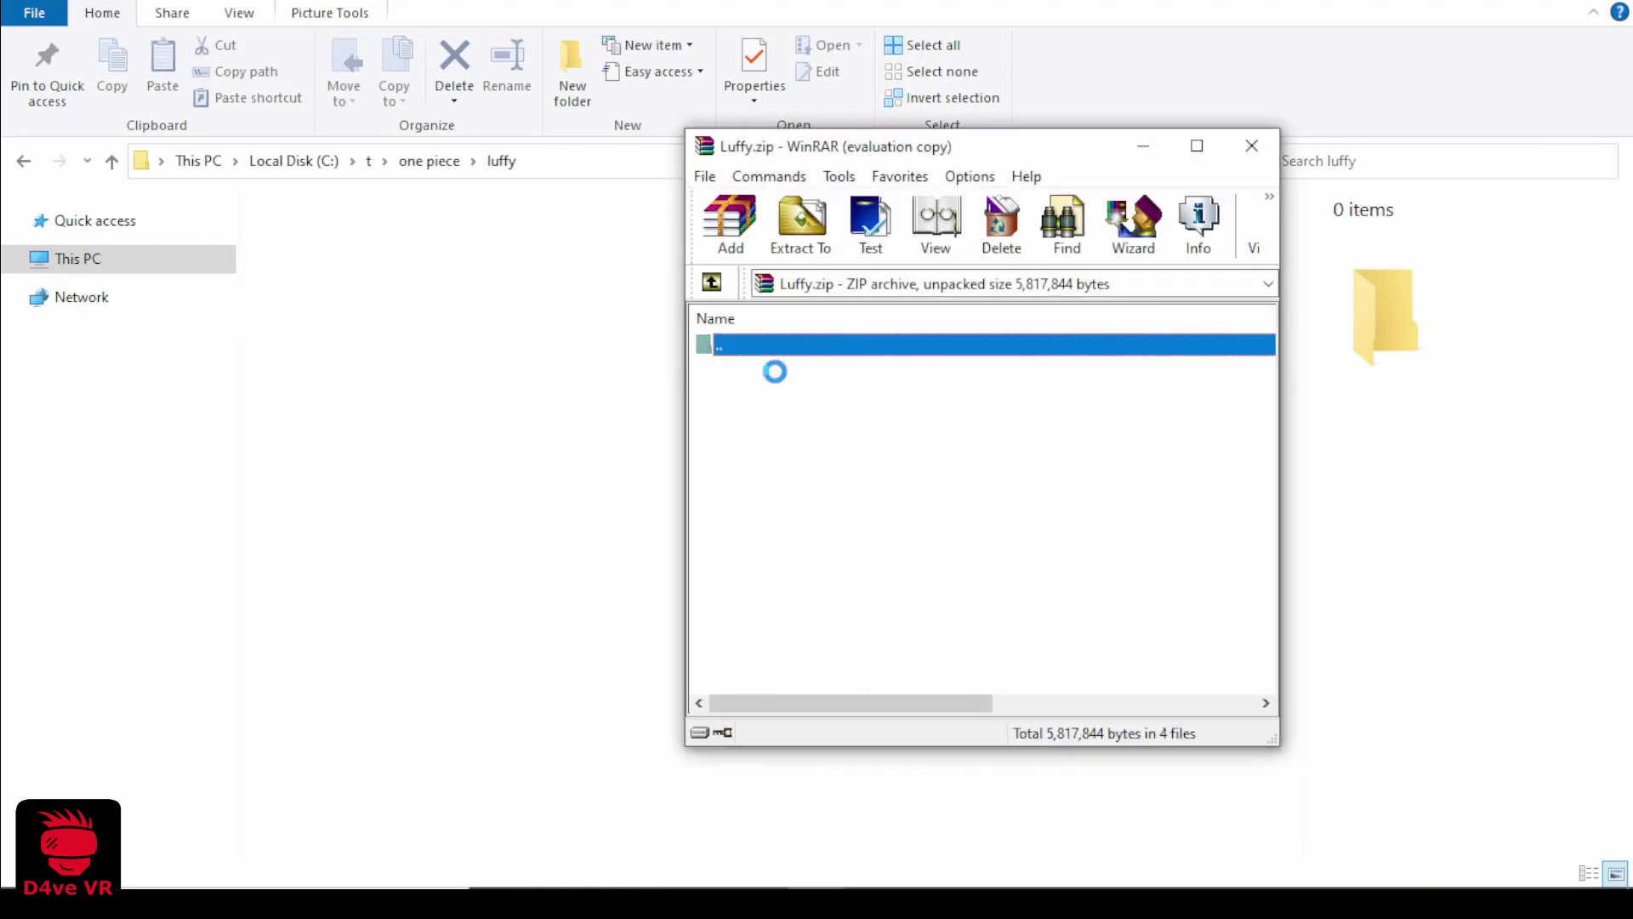
left_click(752, 468)
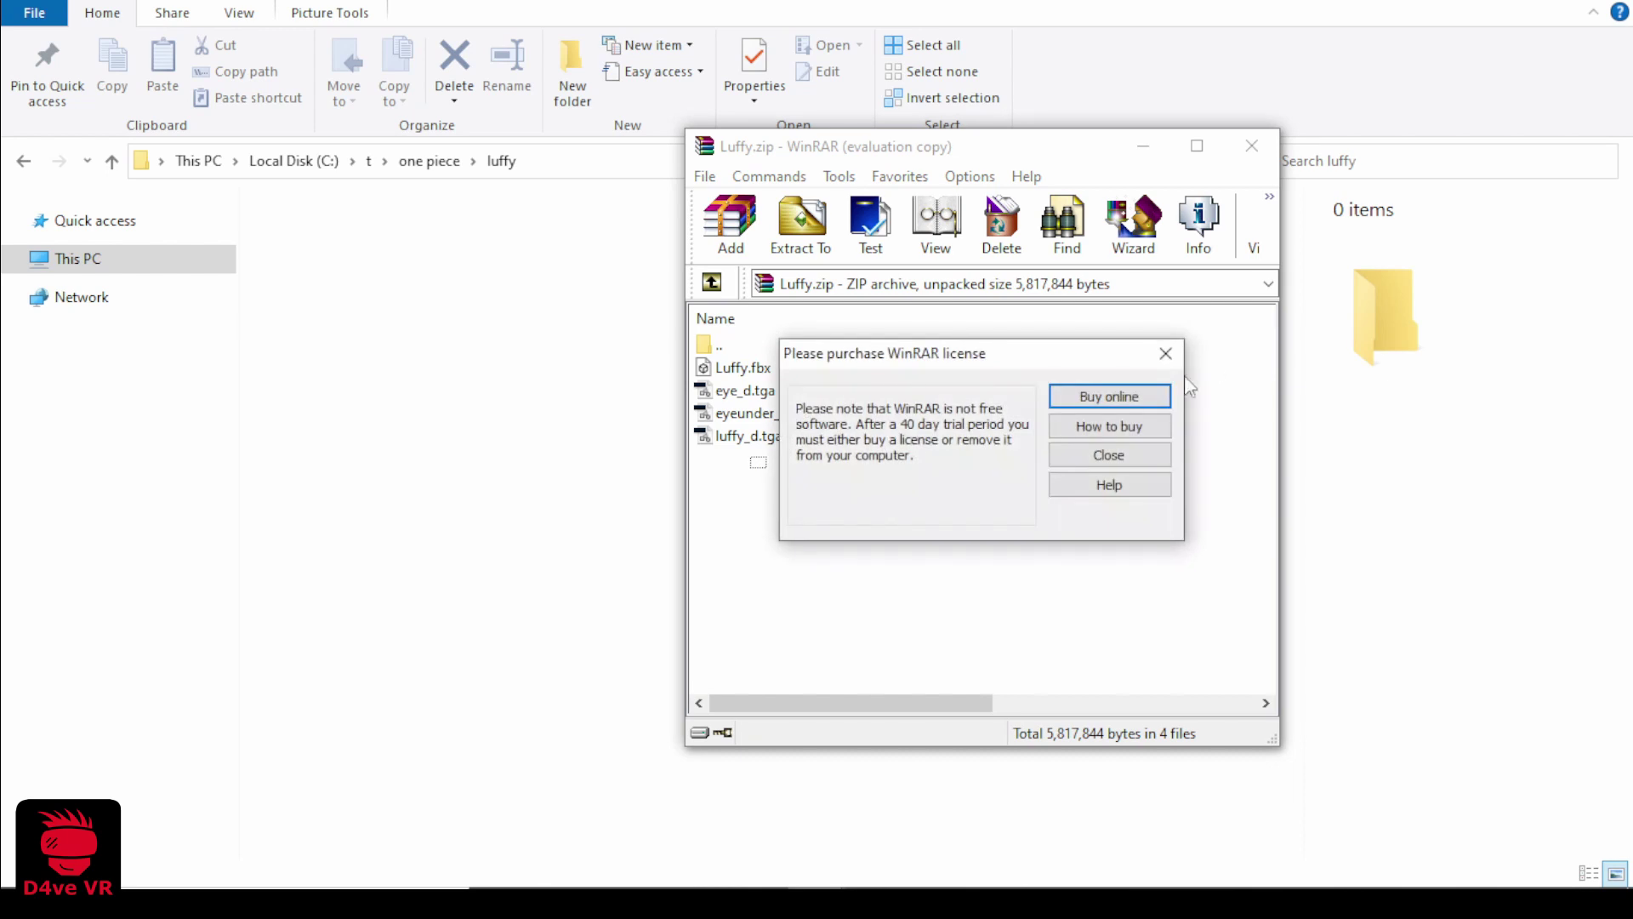
left_click(1176, 354)
left_click_drag(834, 502, 583, 427)
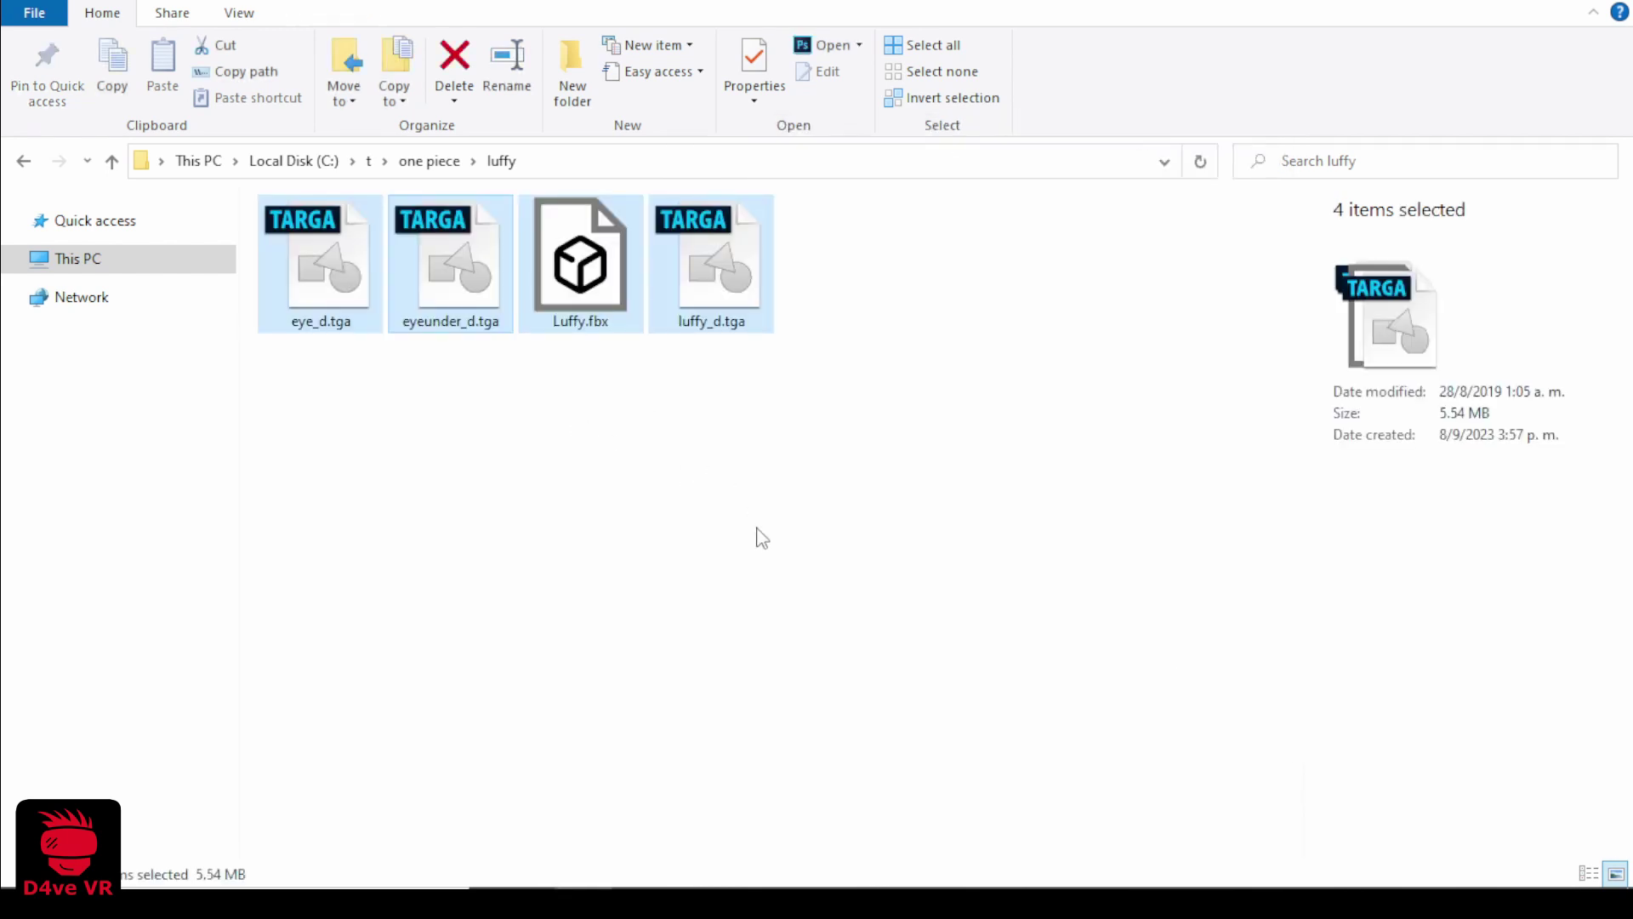
- Back in WinRAR, open luffy.zip's textures folder with its three PNGs
key("alt+Tab")
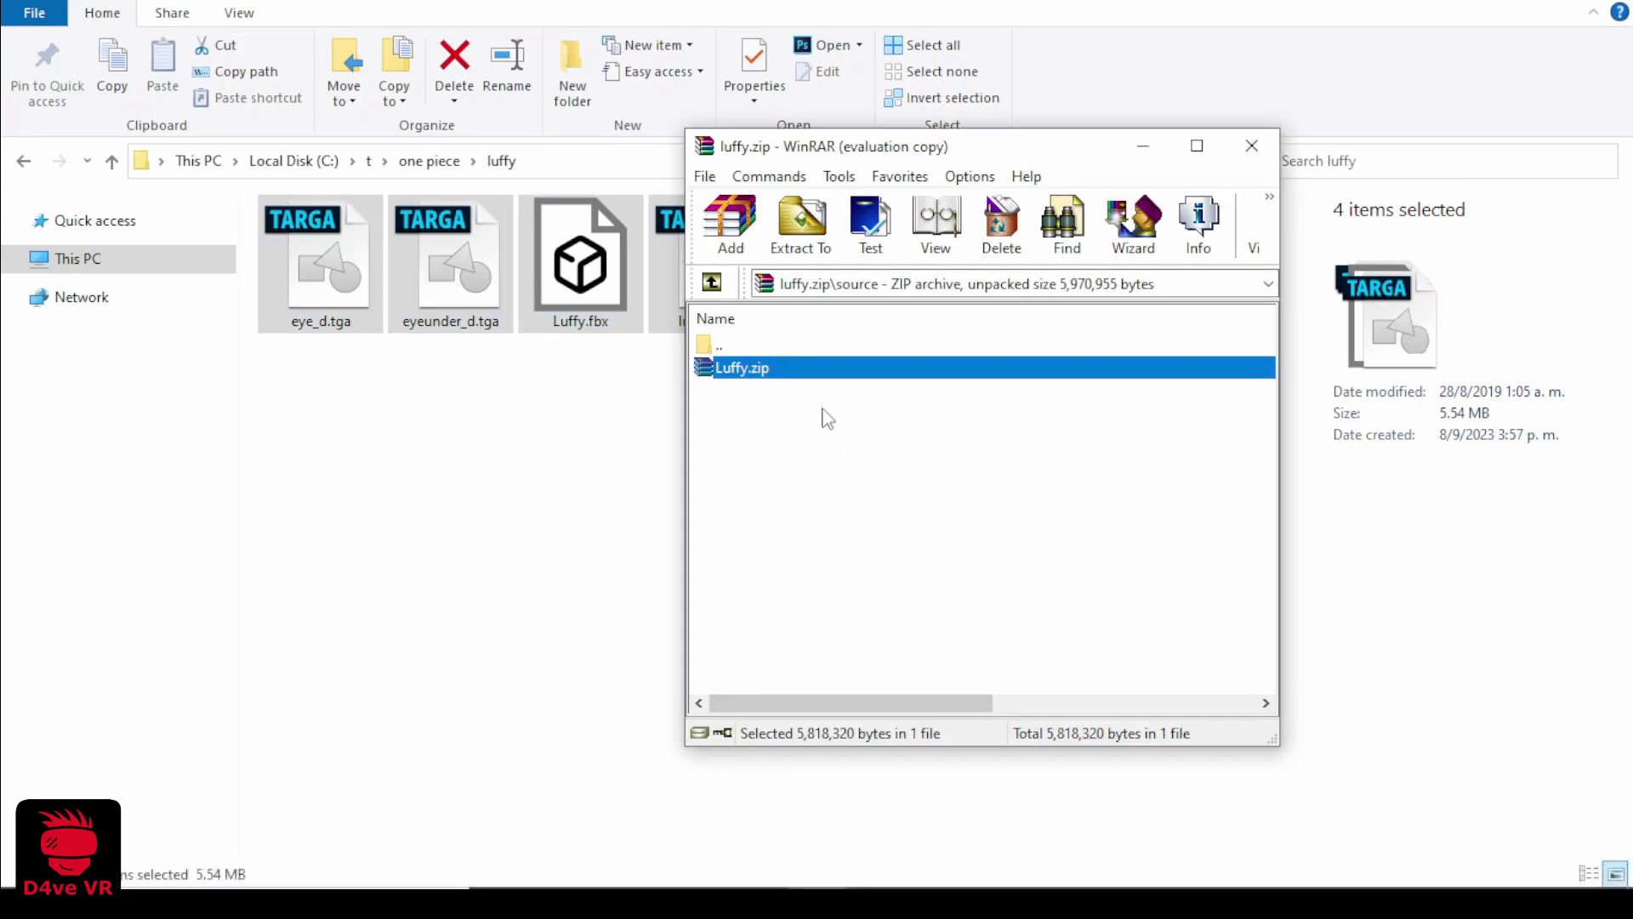
key("BackSpace")
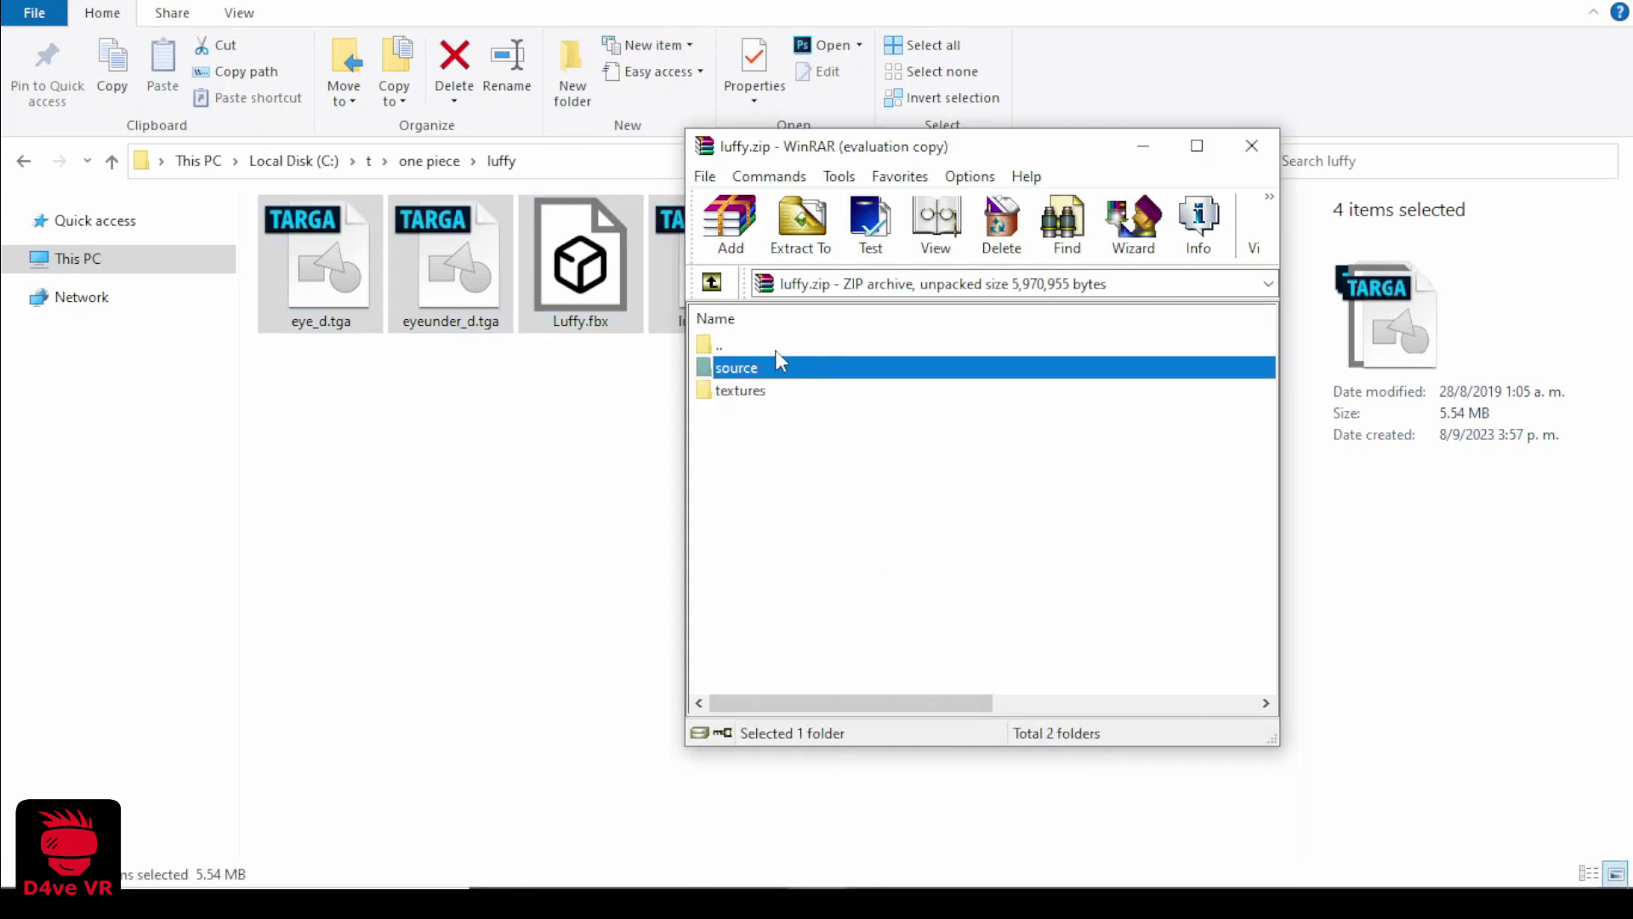
double_click(740, 391)
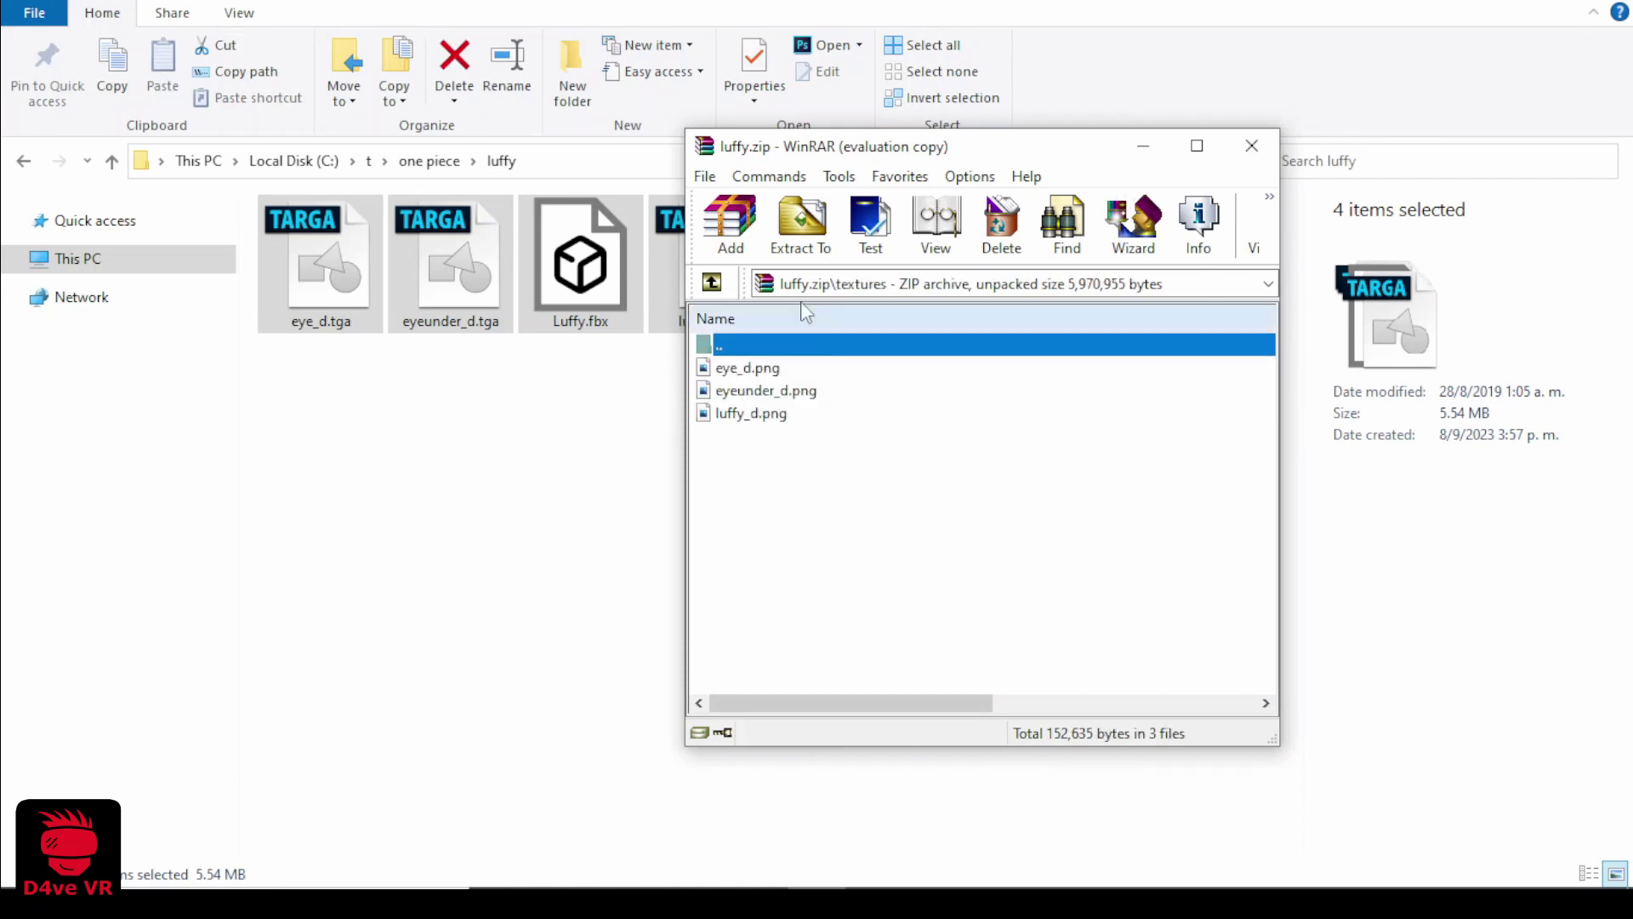
left_click_drag(887, 156, 996, 168)
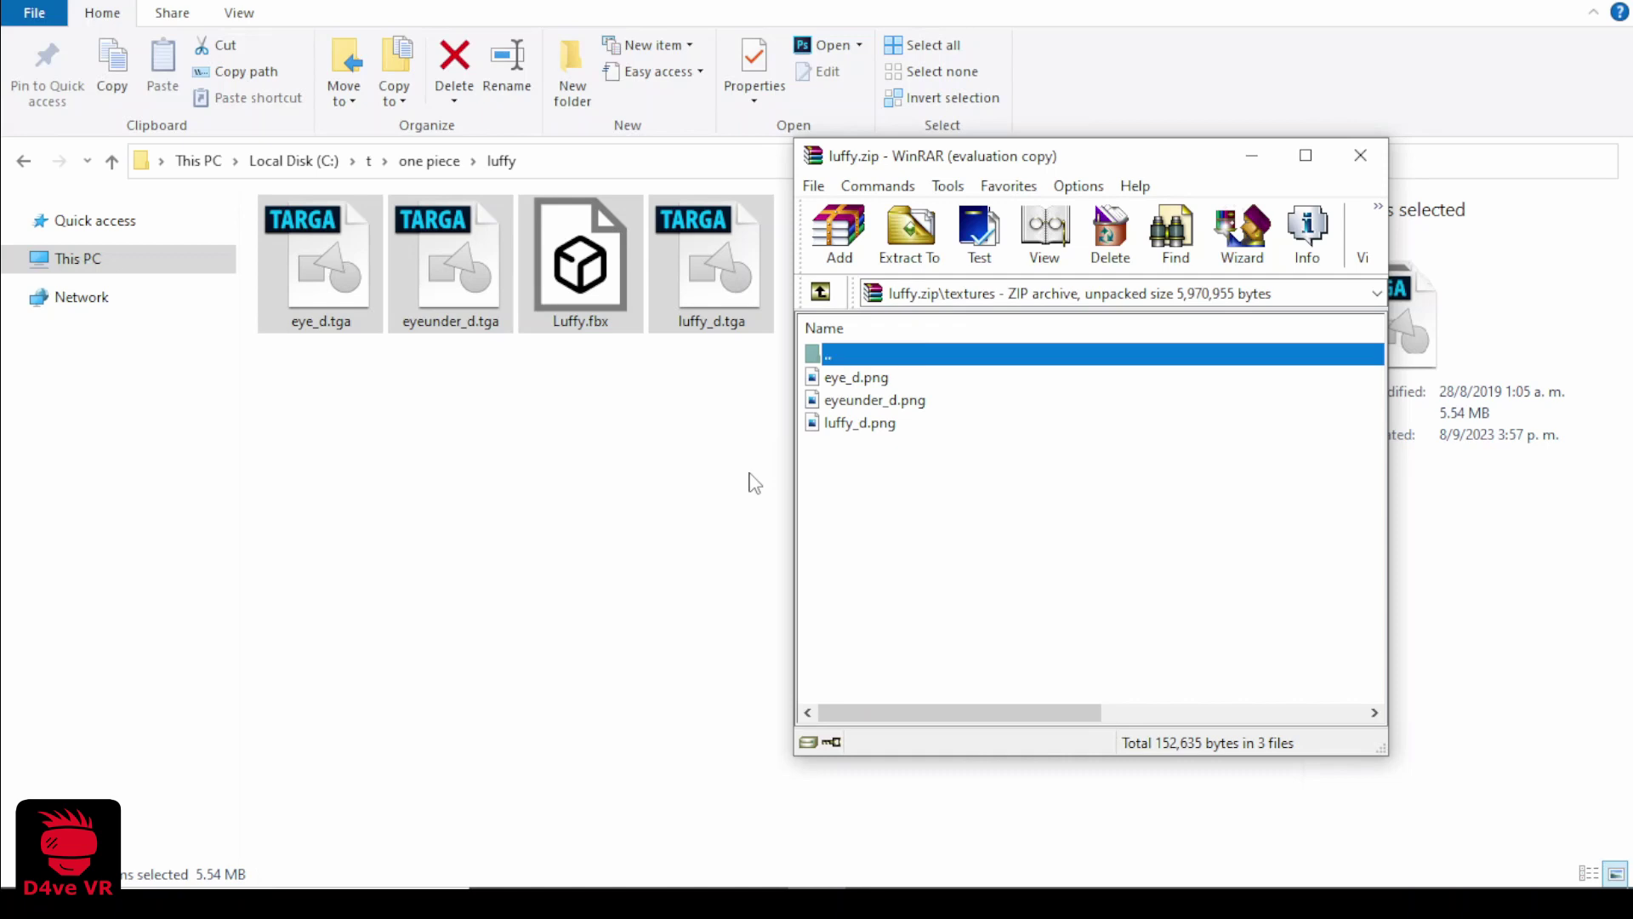
- Close the Luffy archive and create a new folder named nami in one piece
left_click(1361, 154)
left_click(430, 161)
right_click(401, 374)
left_click(925, 498)
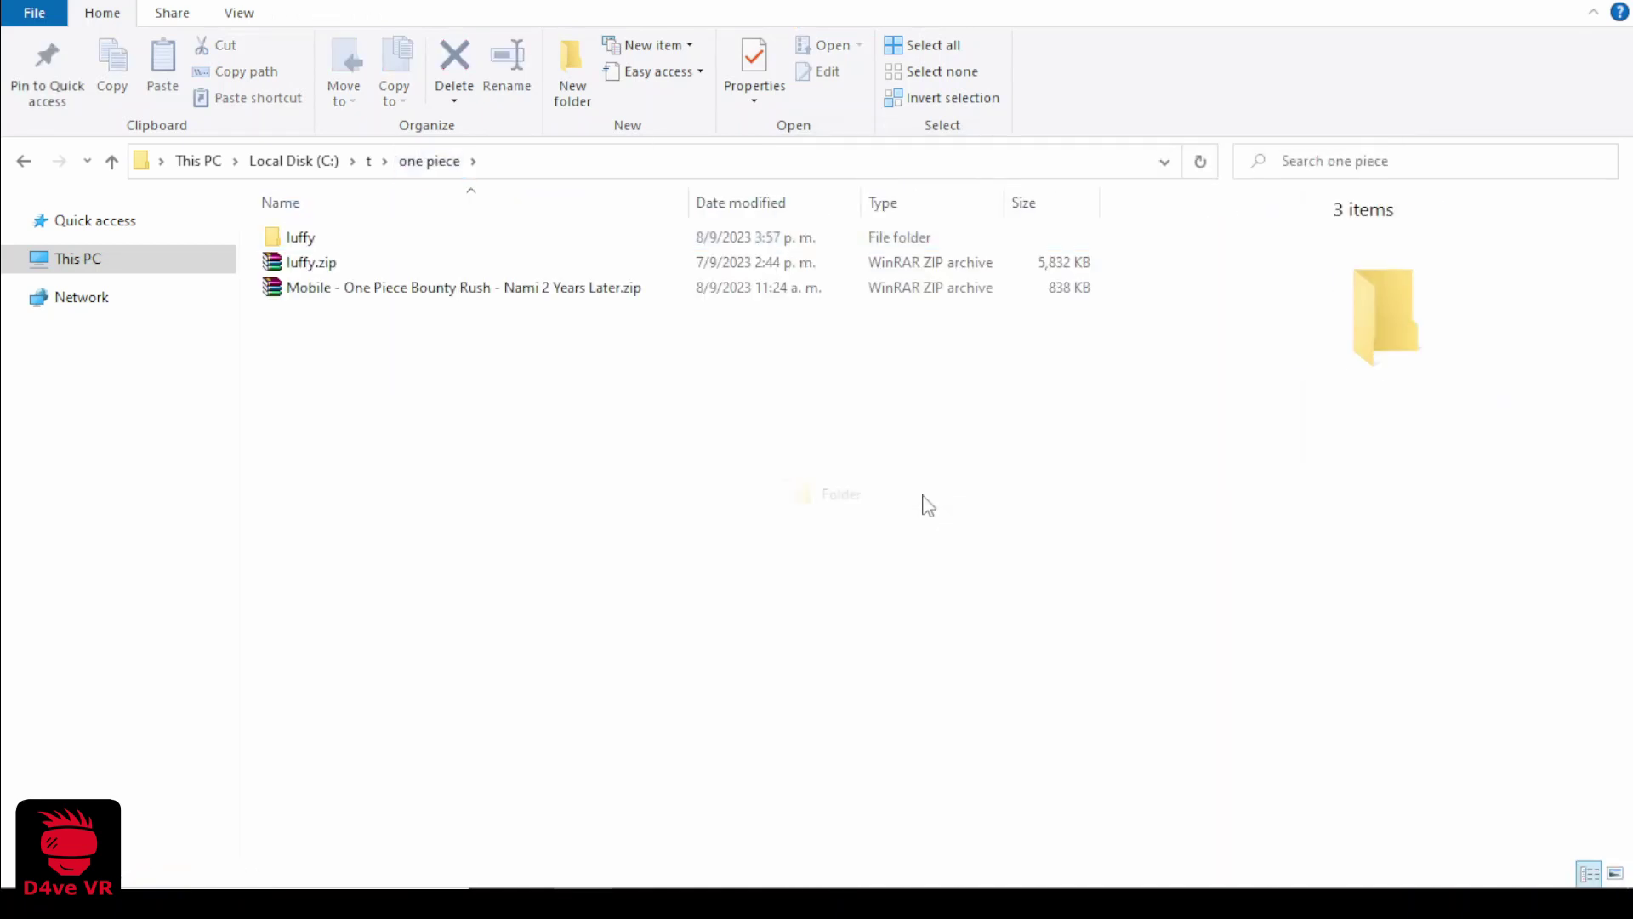
type("nami")
key("Return")
- Copy the Nami .dae and six PNGs from OPBH_Nami2YearLater into the nami folder
double_click(562, 314)
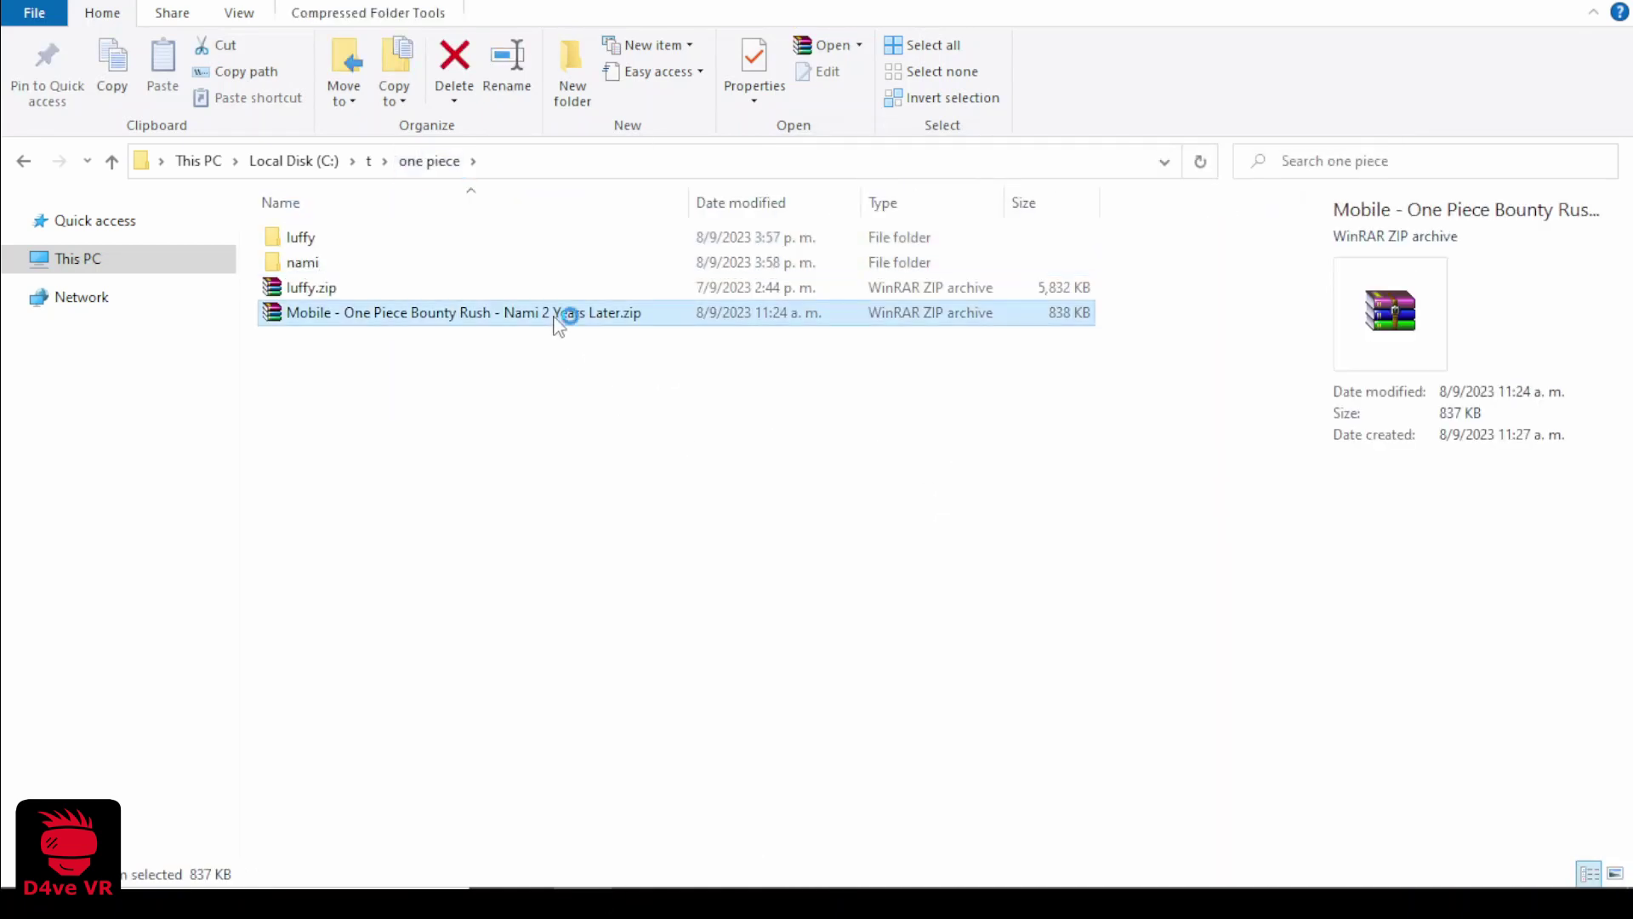
double_click(365, 256)
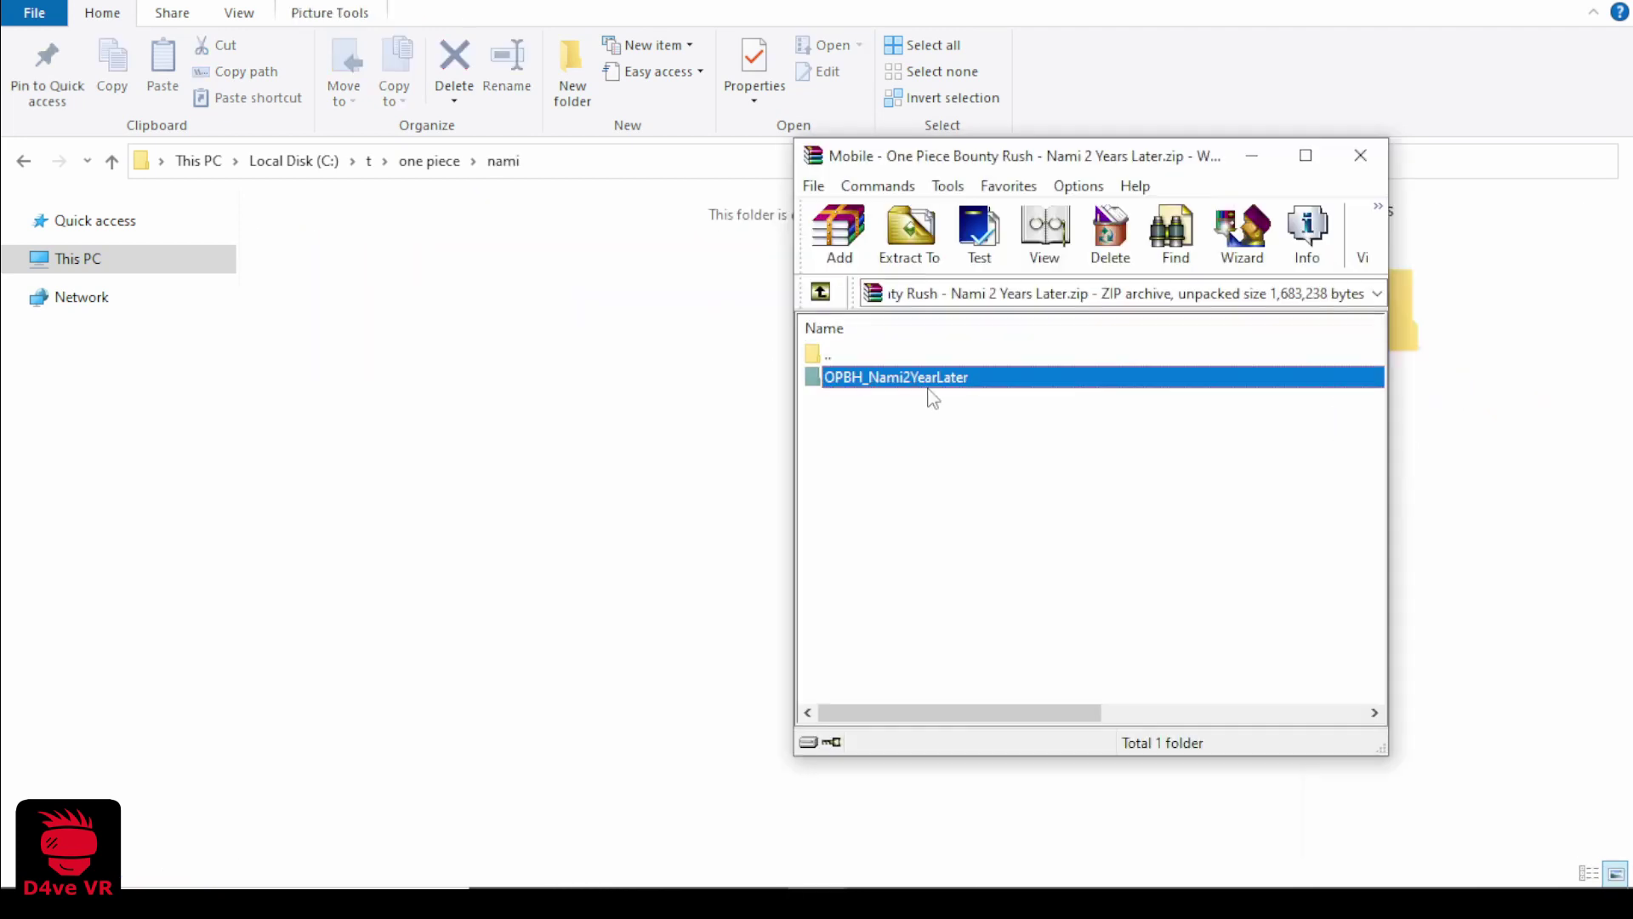
double_click(928, 379)
left_click(915, 381)
left_click(901, 516, "shift")
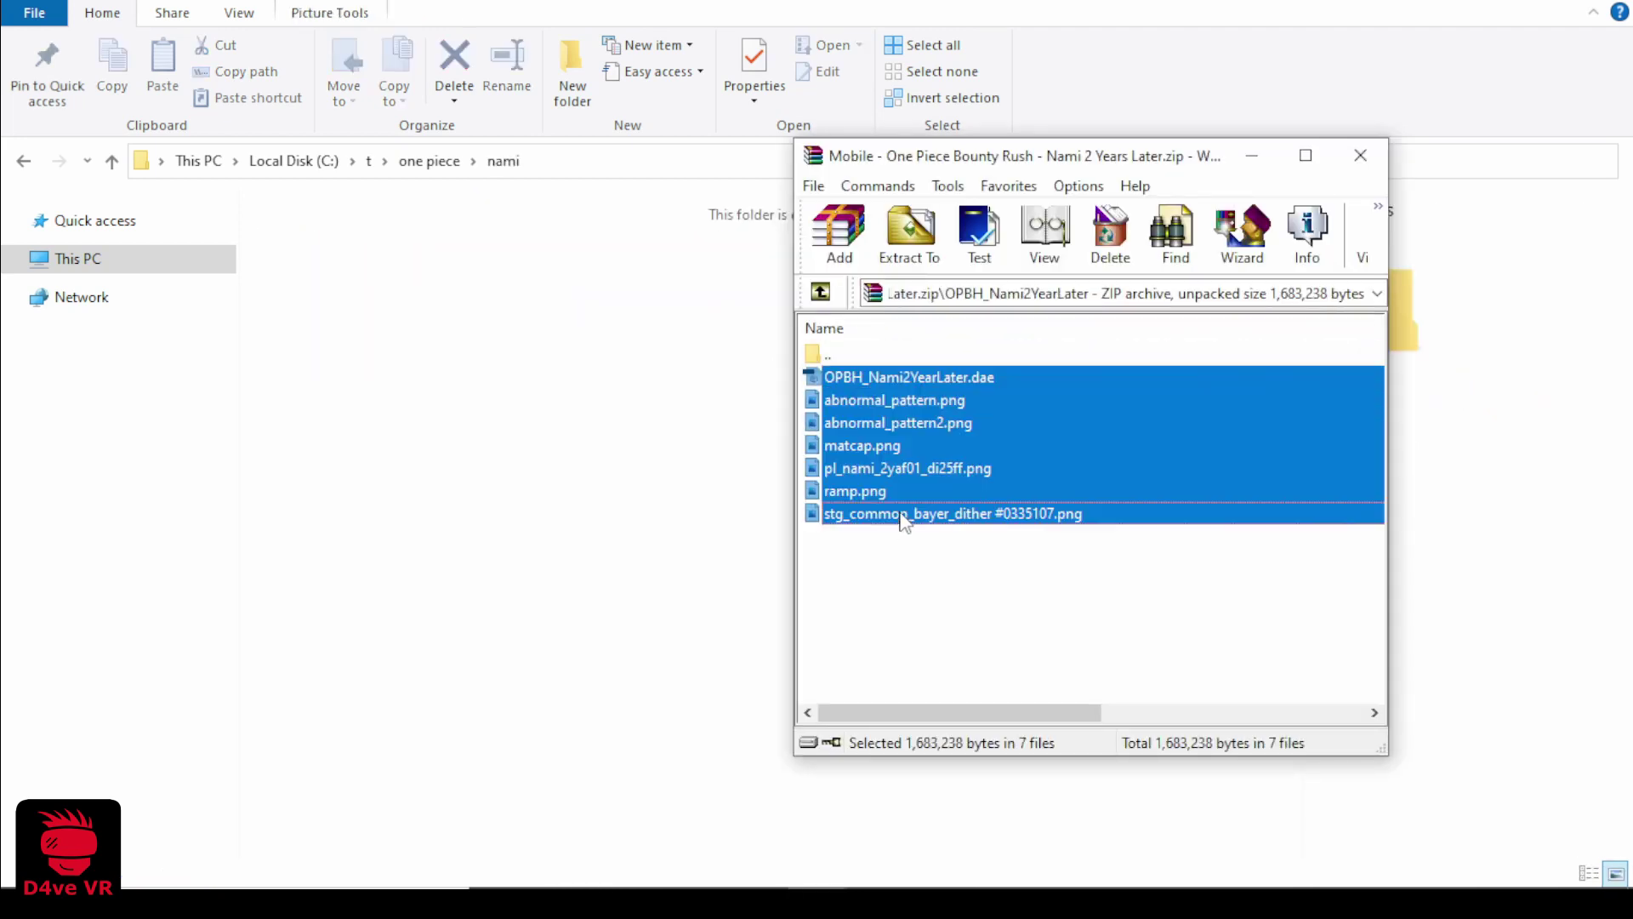
left_click_drag(901, 516, 600, 435)
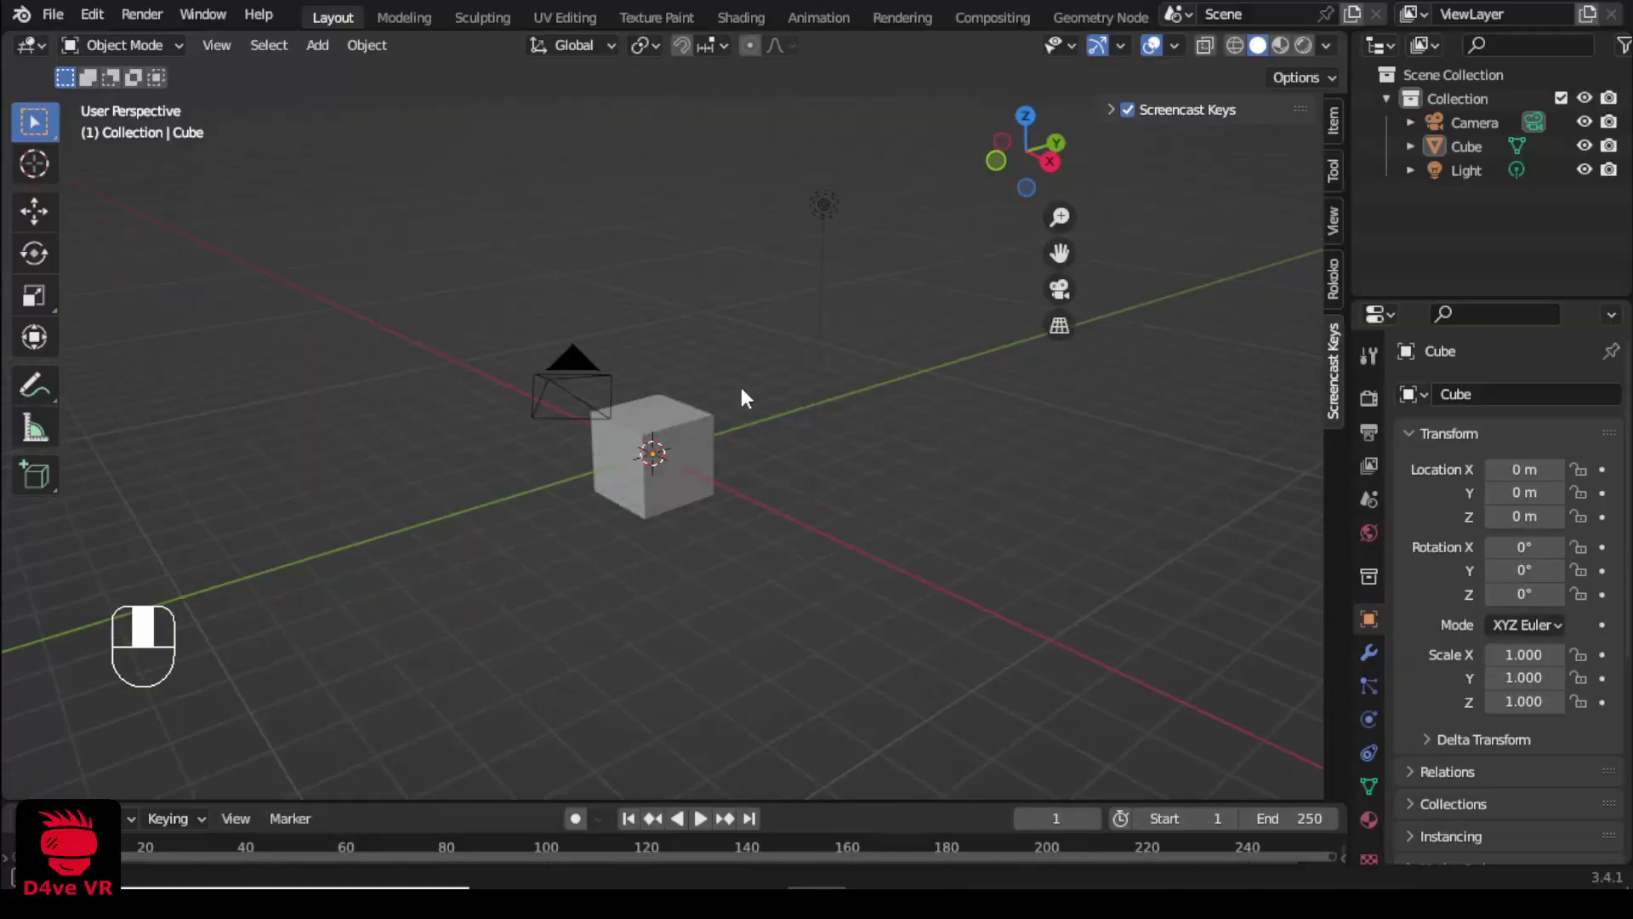
middle_click_drag(742, 397, 712, 404)
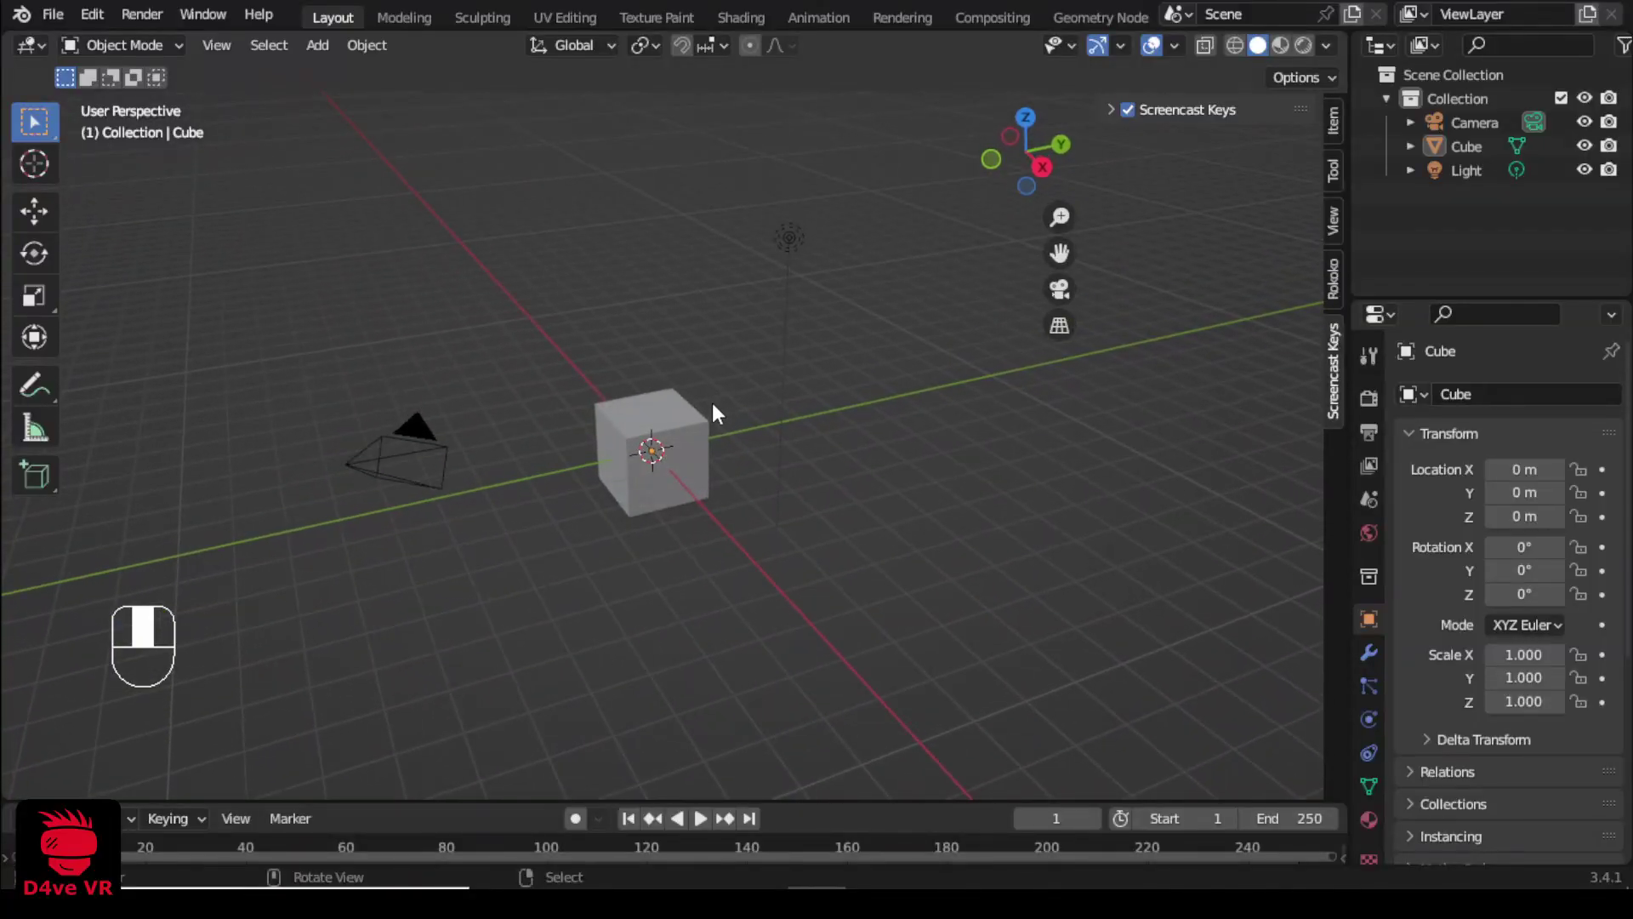
- Delete the default camera, cube and light, then import Luffy.fbx from the luffy folder
key("a")
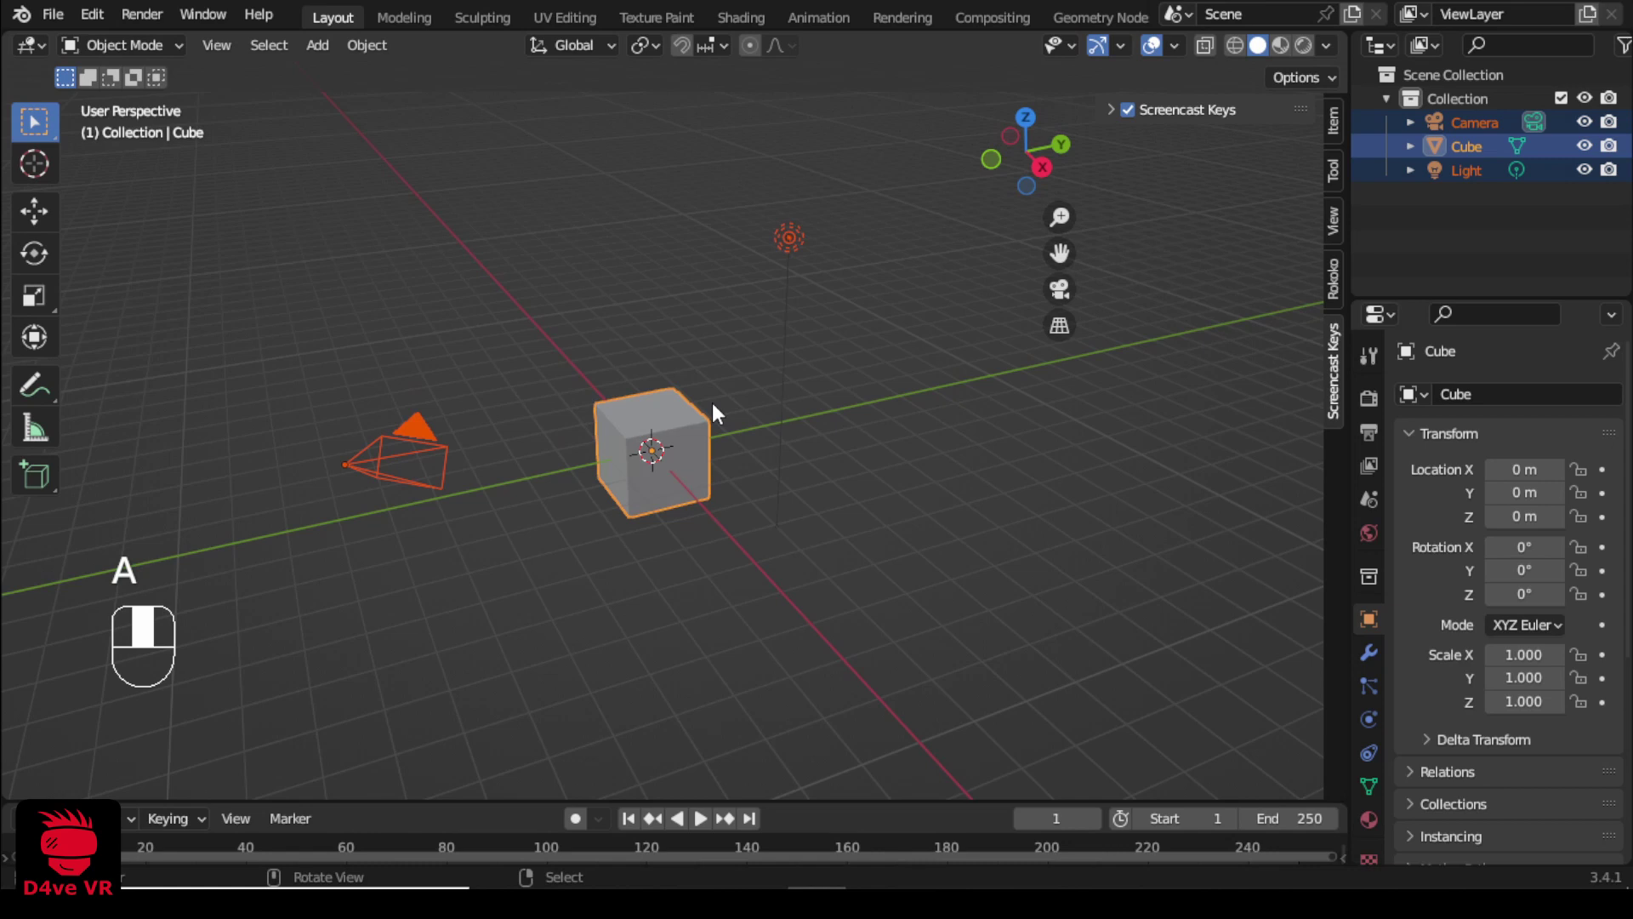
key("Delete")
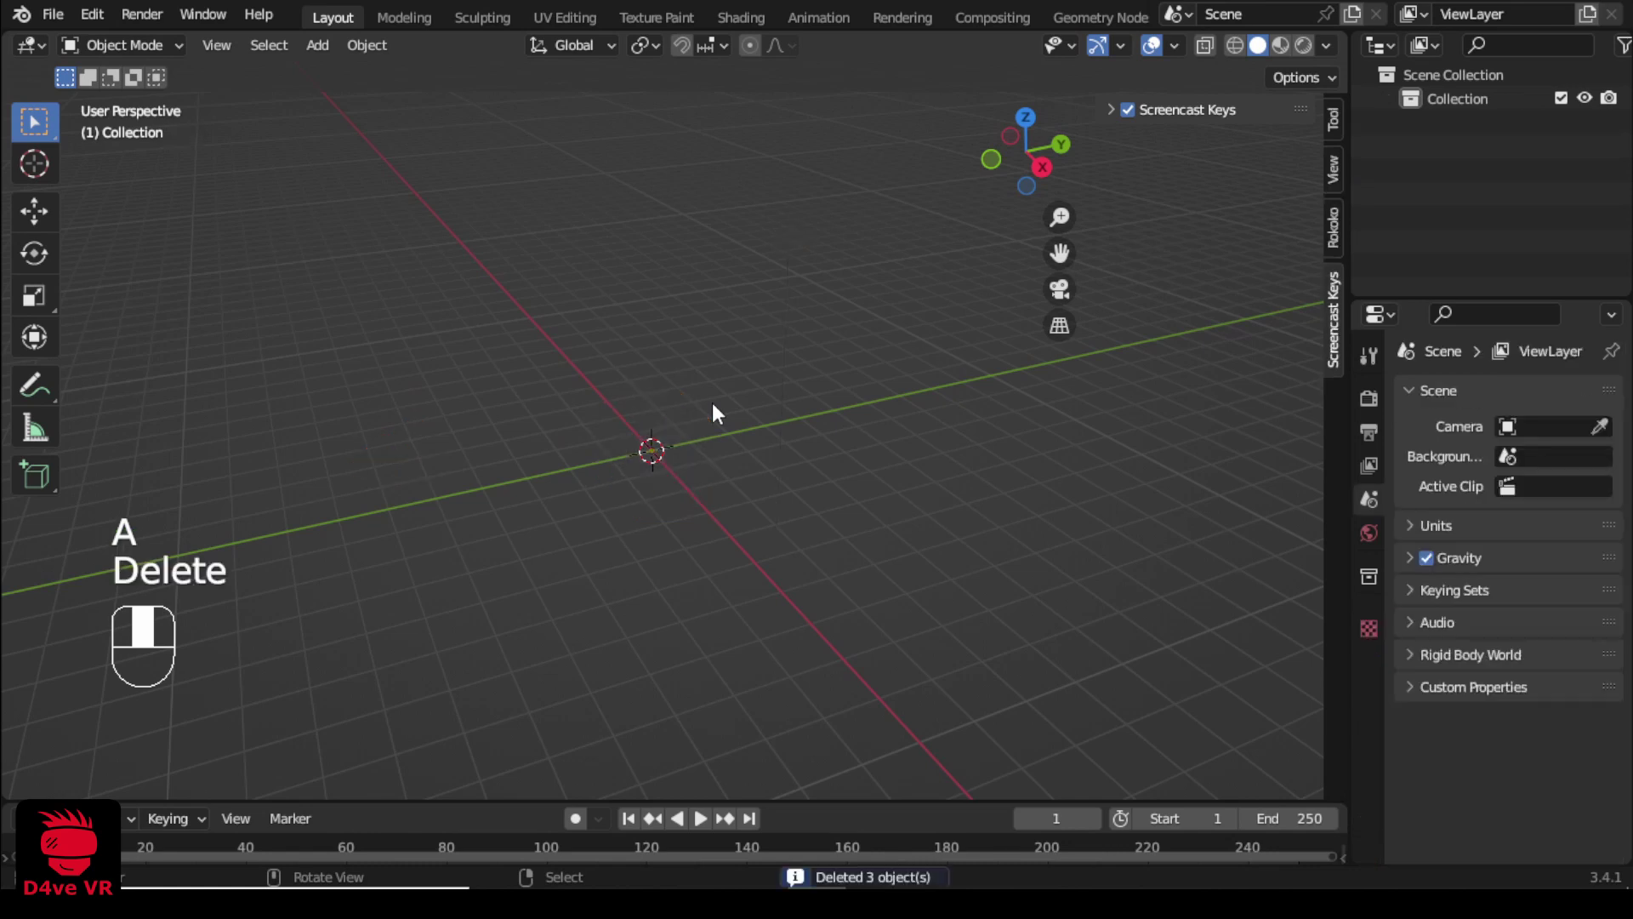
left_click(53, 15)
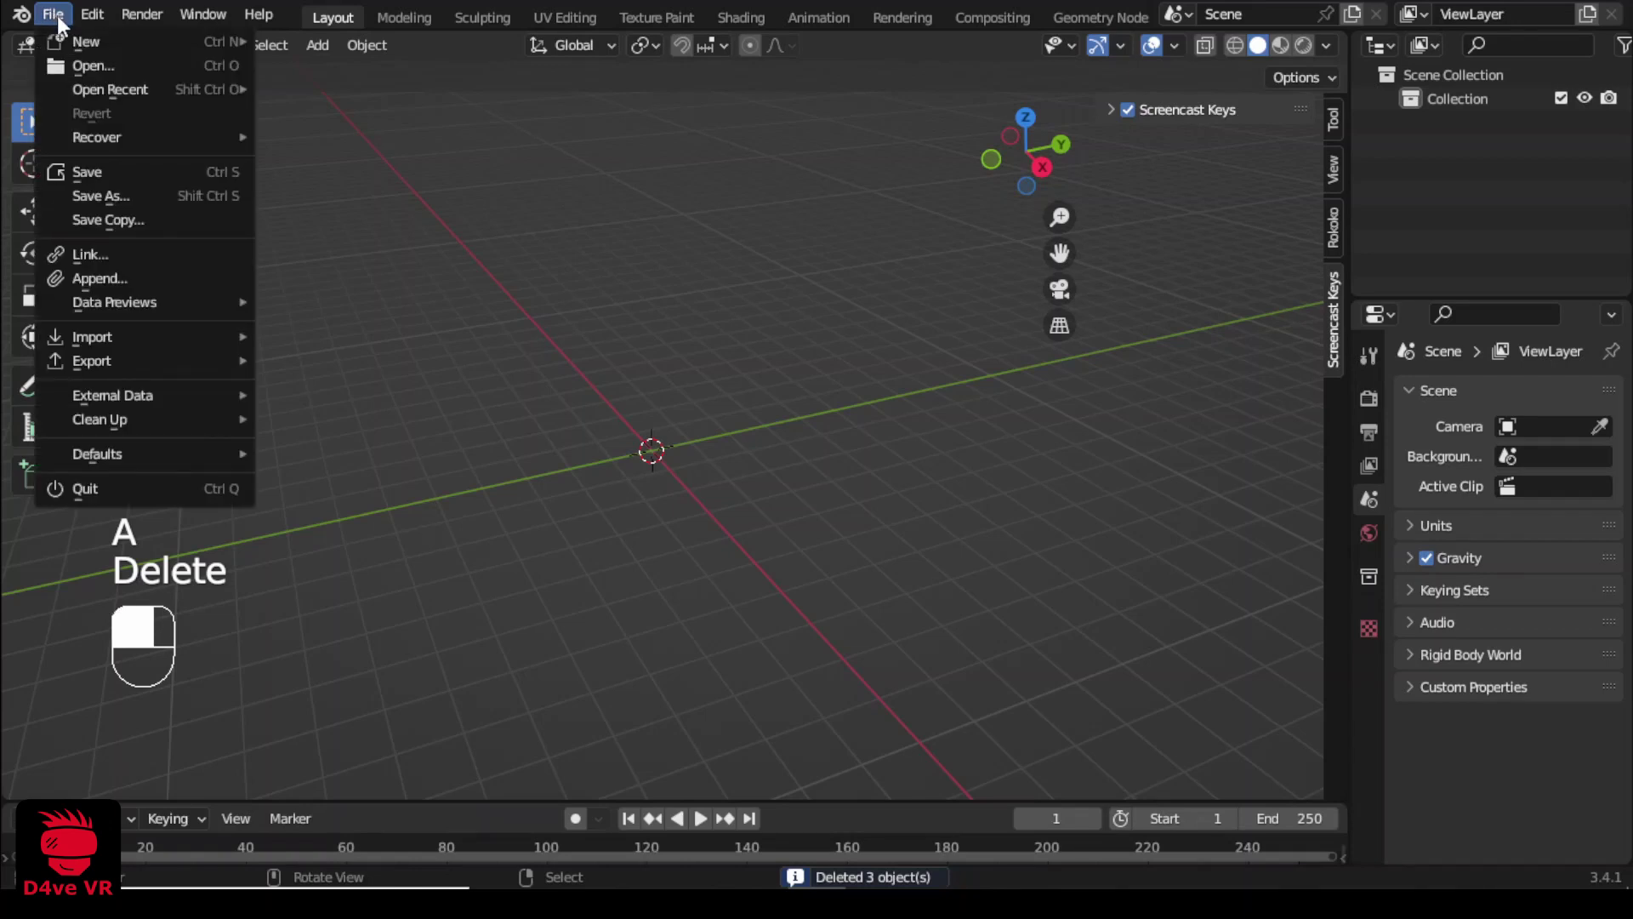
mouse_move(112, 338)
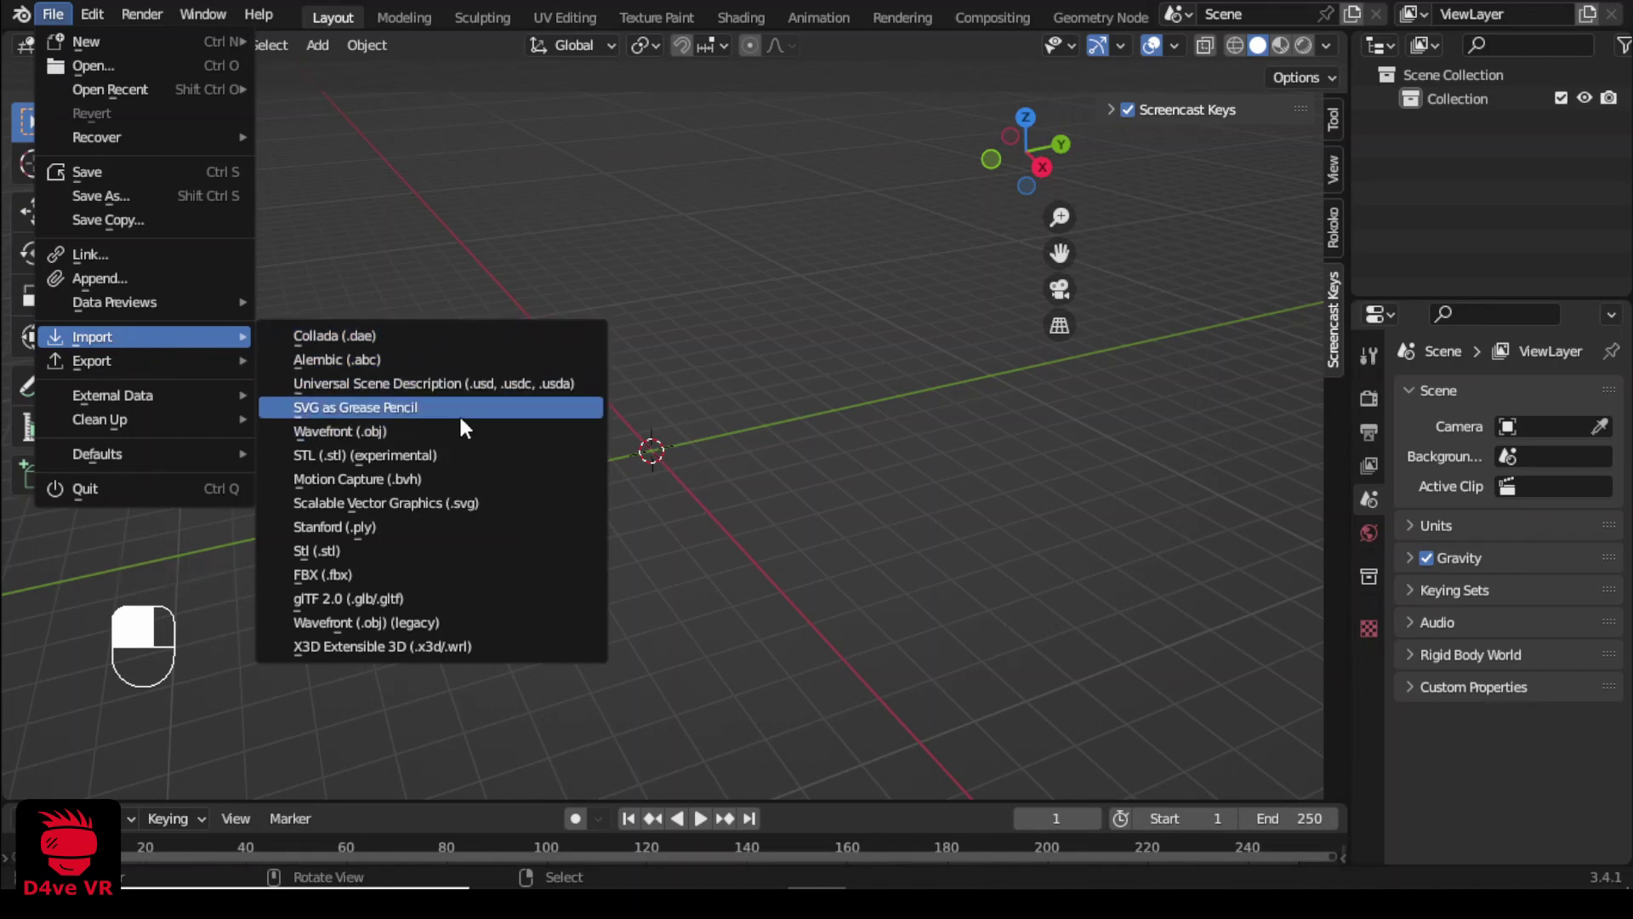
left_click(482, 572)
double_click(589, 204)
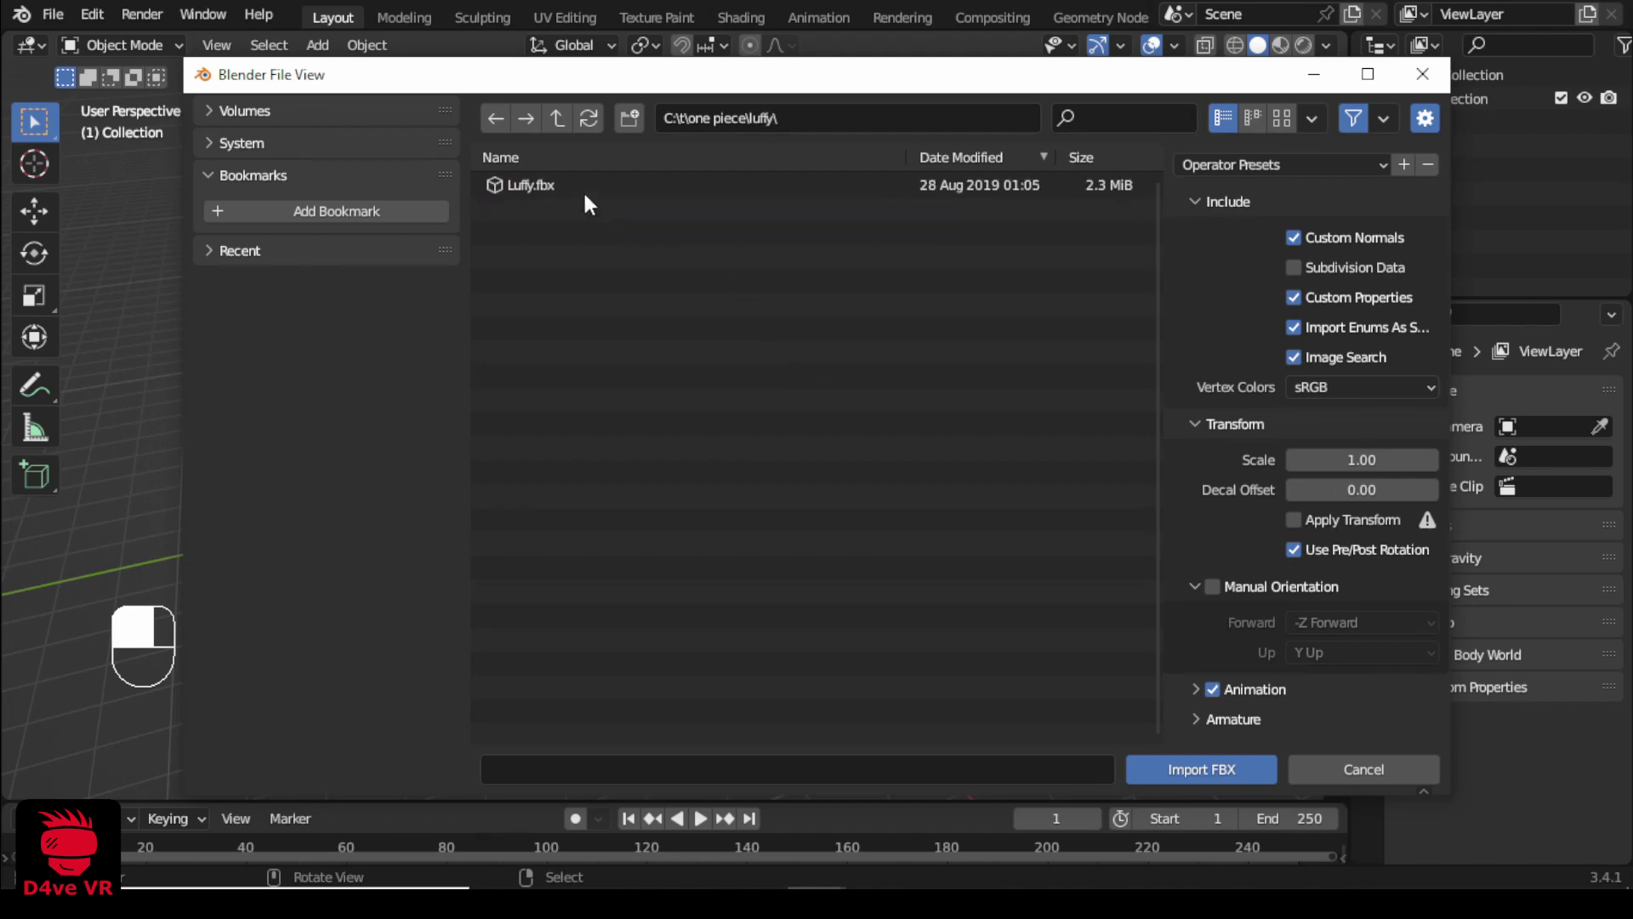
double_click(578, 183)
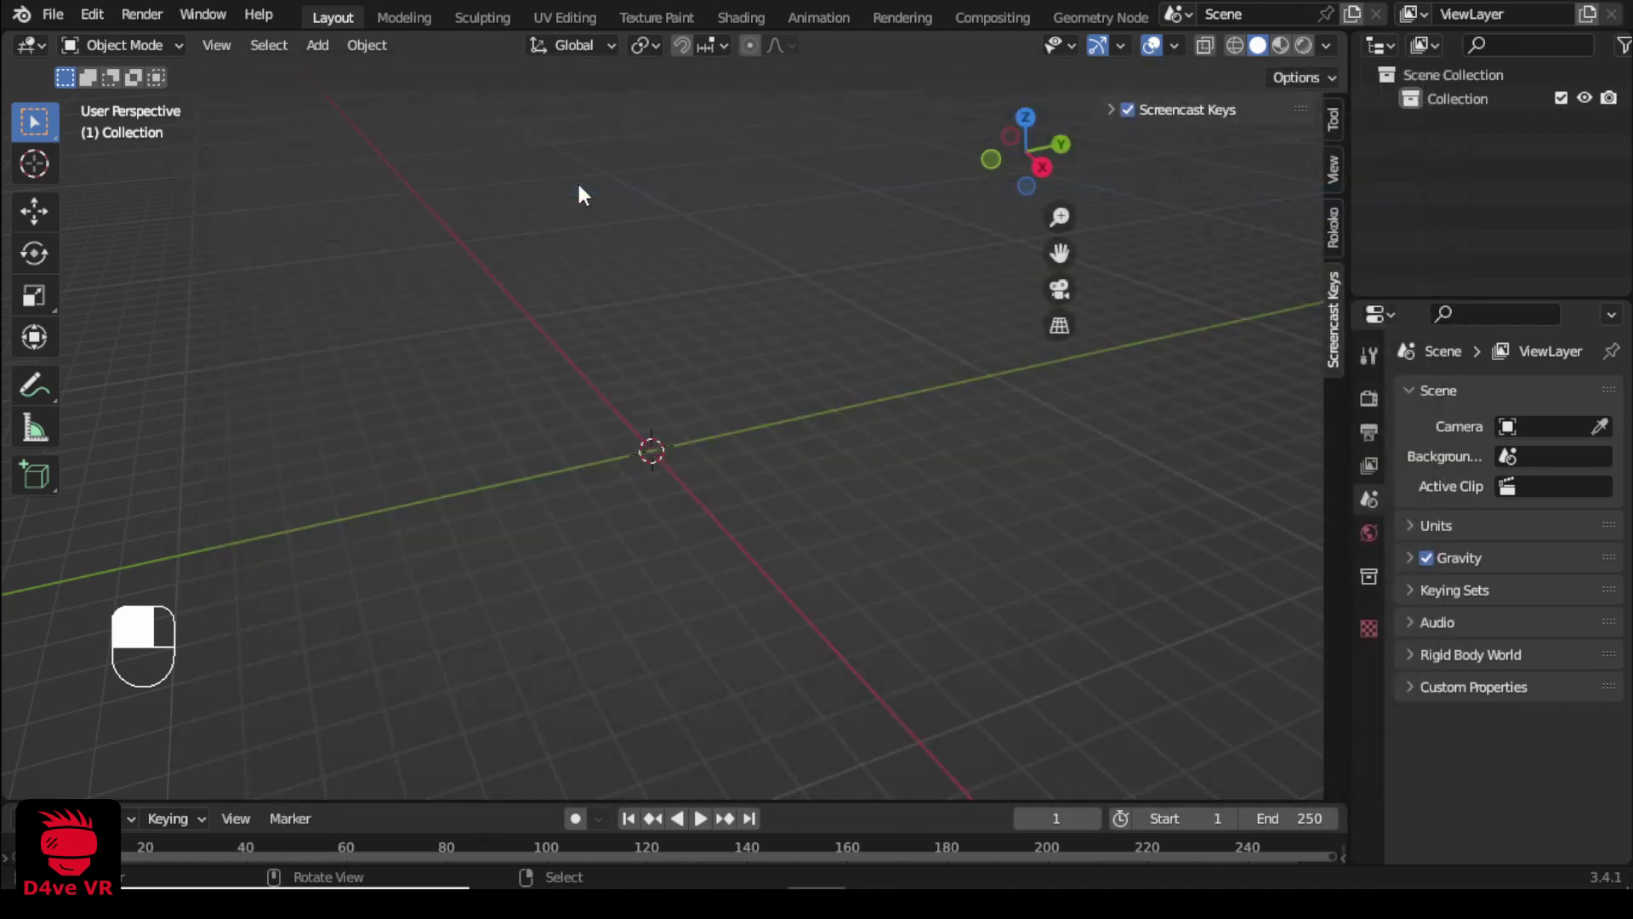
middle_click_drag(539, 354, 699, 401)
scroll(697, 400, "up", 8)
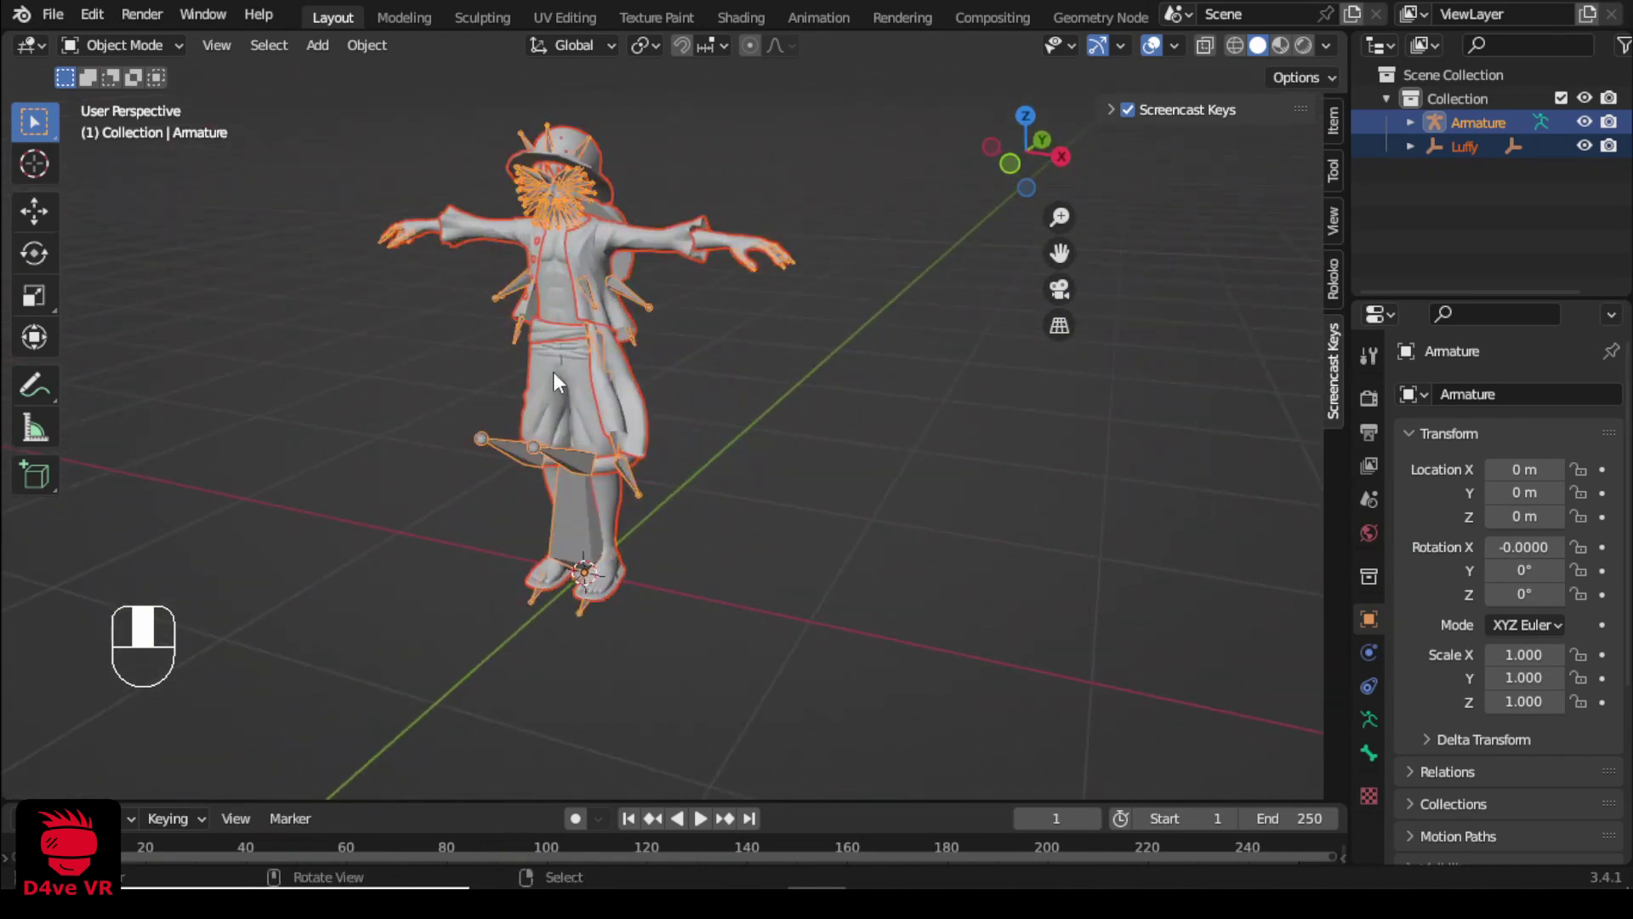
mouse_move(615, 415)
middle_mouse_down("shift")
mouse_move(671, 458)
mouse_move(620, 417)
middle_mouse_up("shift")
key("a")
key("a")
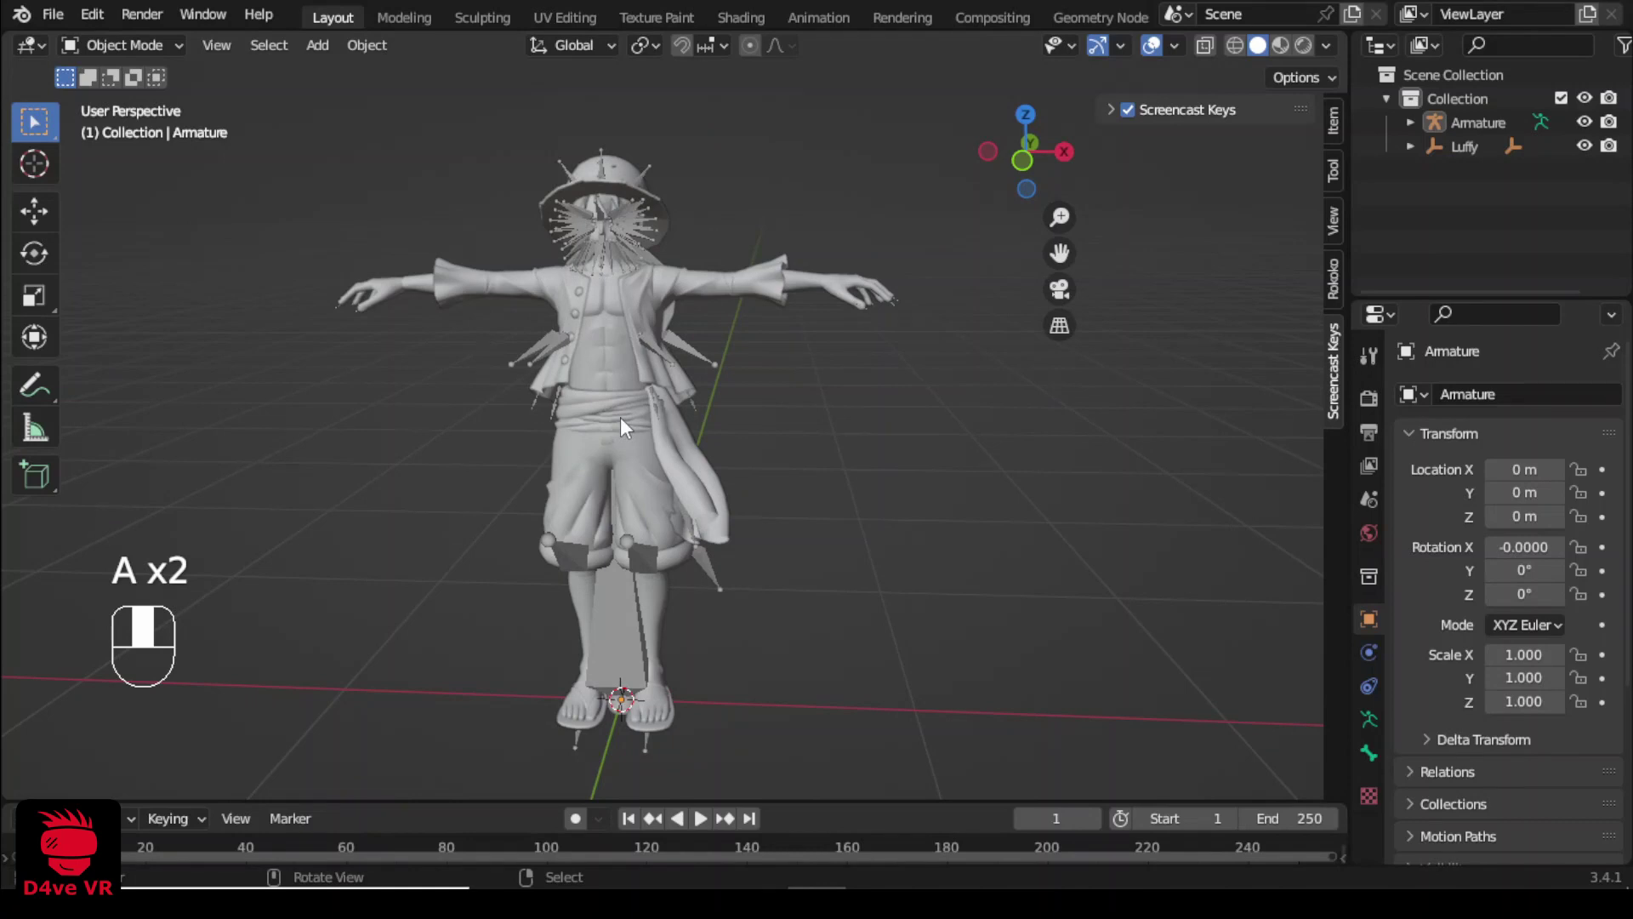
left_click(609, 333)
middle_click_drag(609, 334, 646, 321)
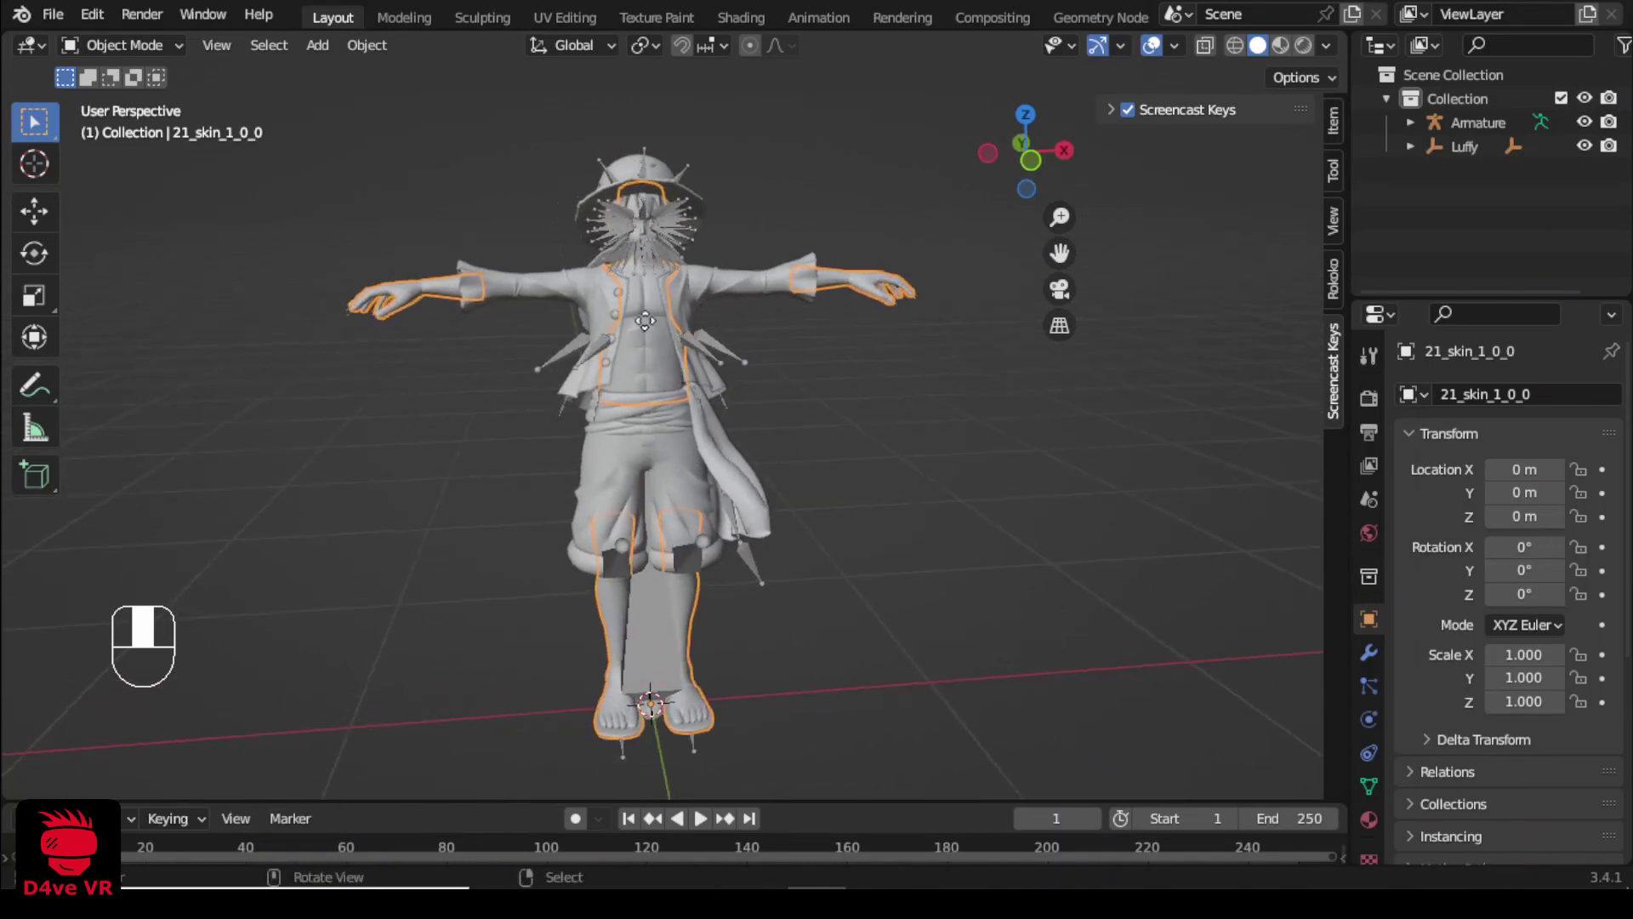
key("g")
right_click(561, 323)
left_click(1333, 128)
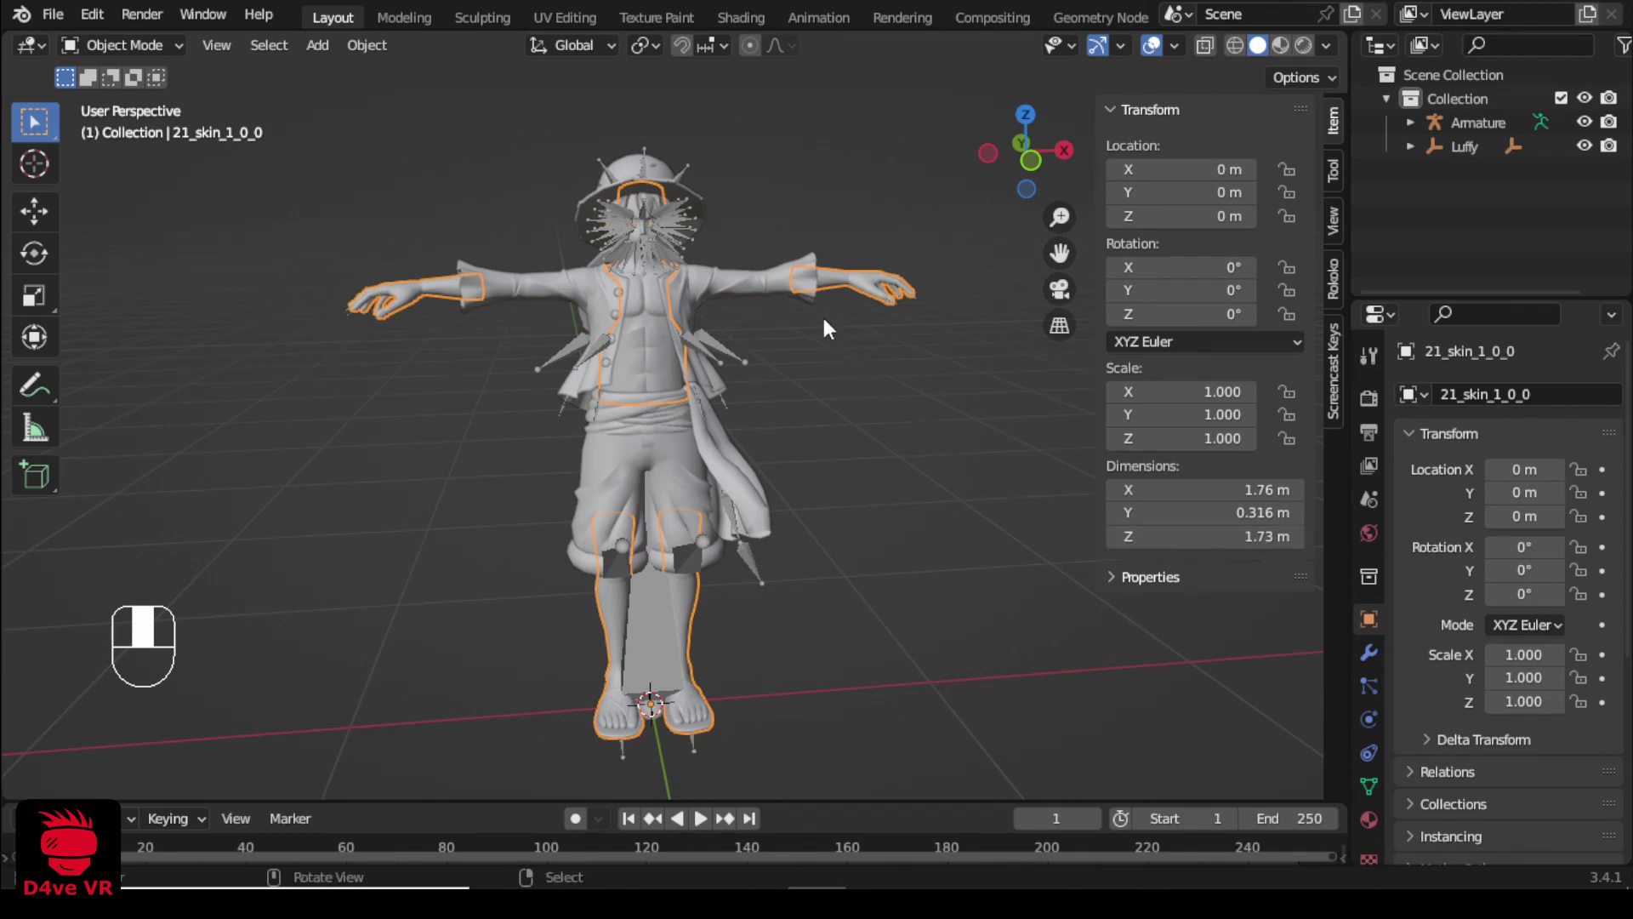
middle_click_drag(777, 292, 750, 298)
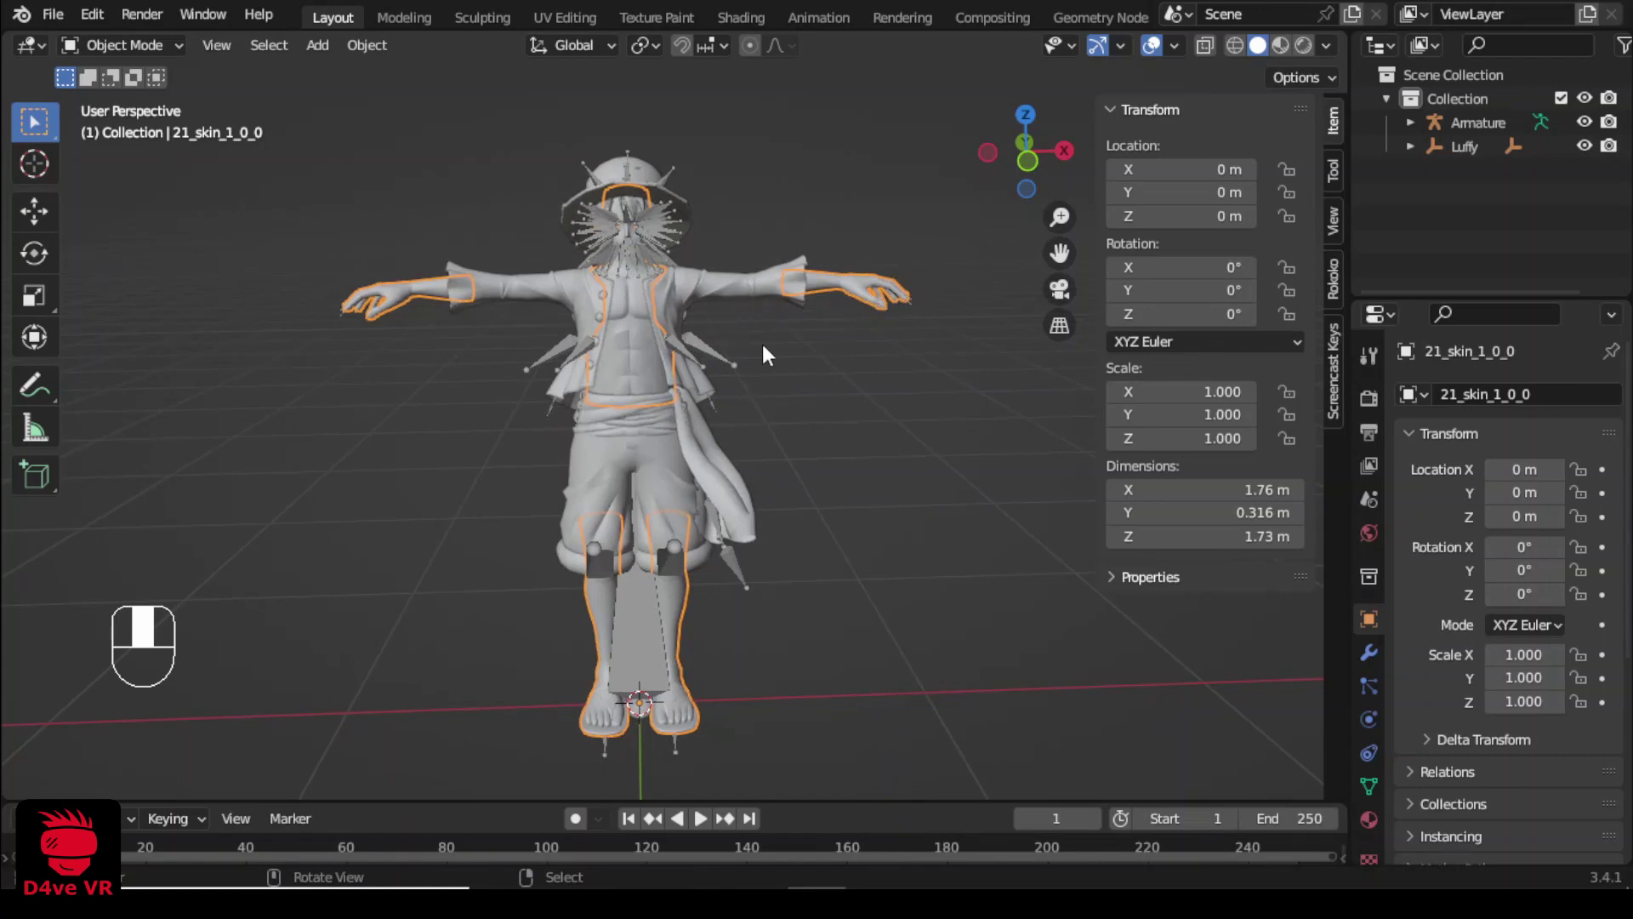
key("a")
key("s")
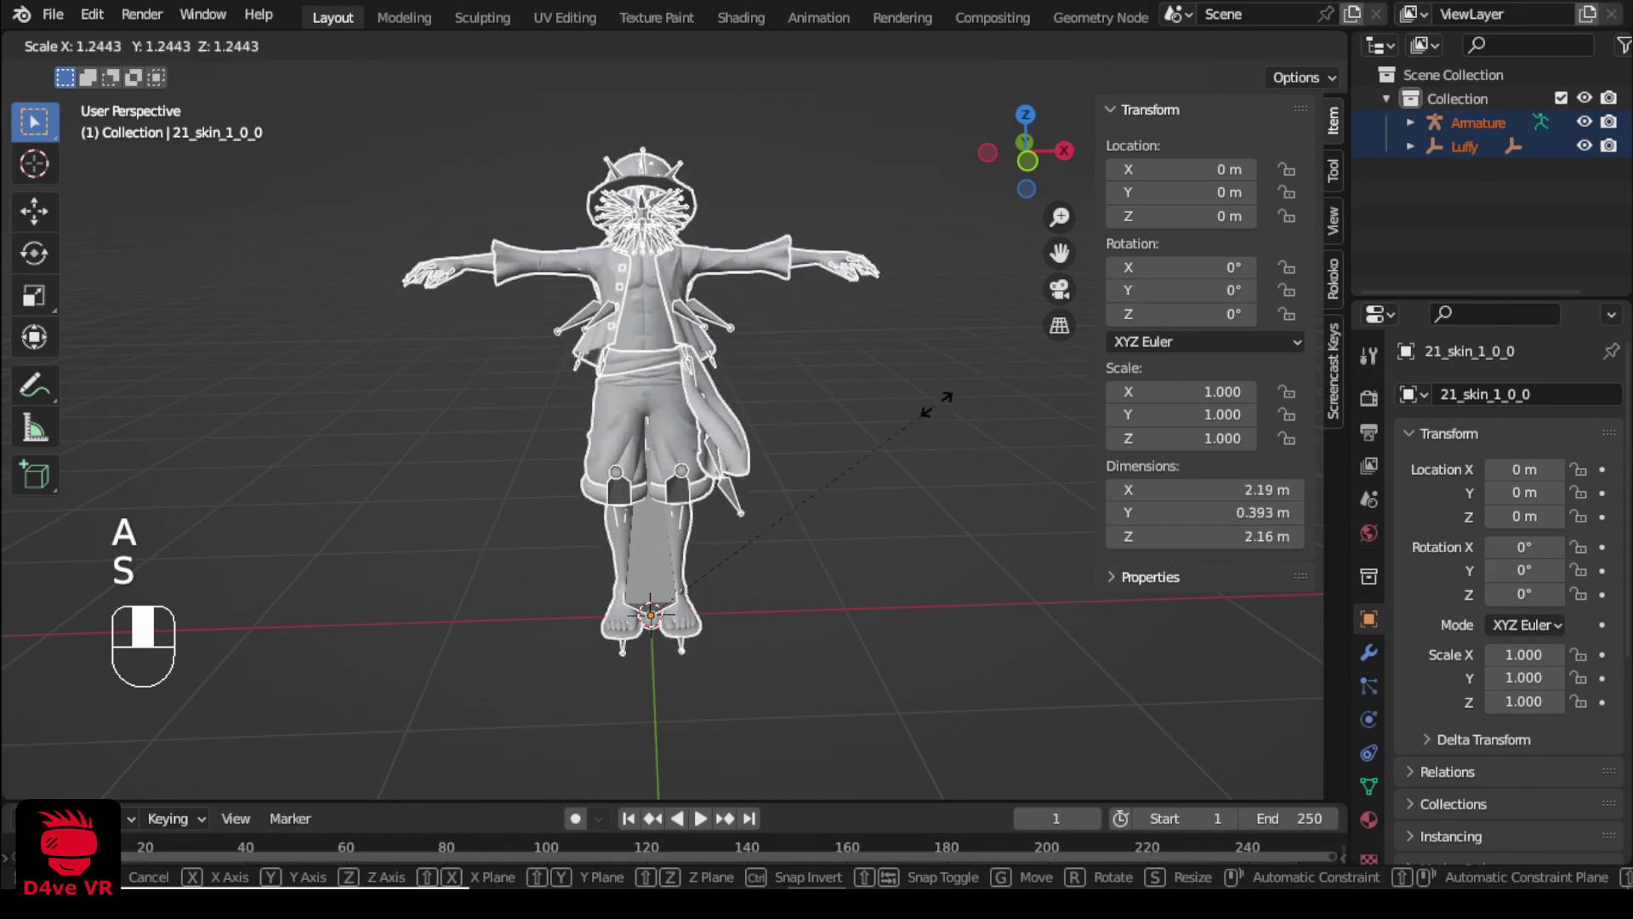
right_click(871, 459)
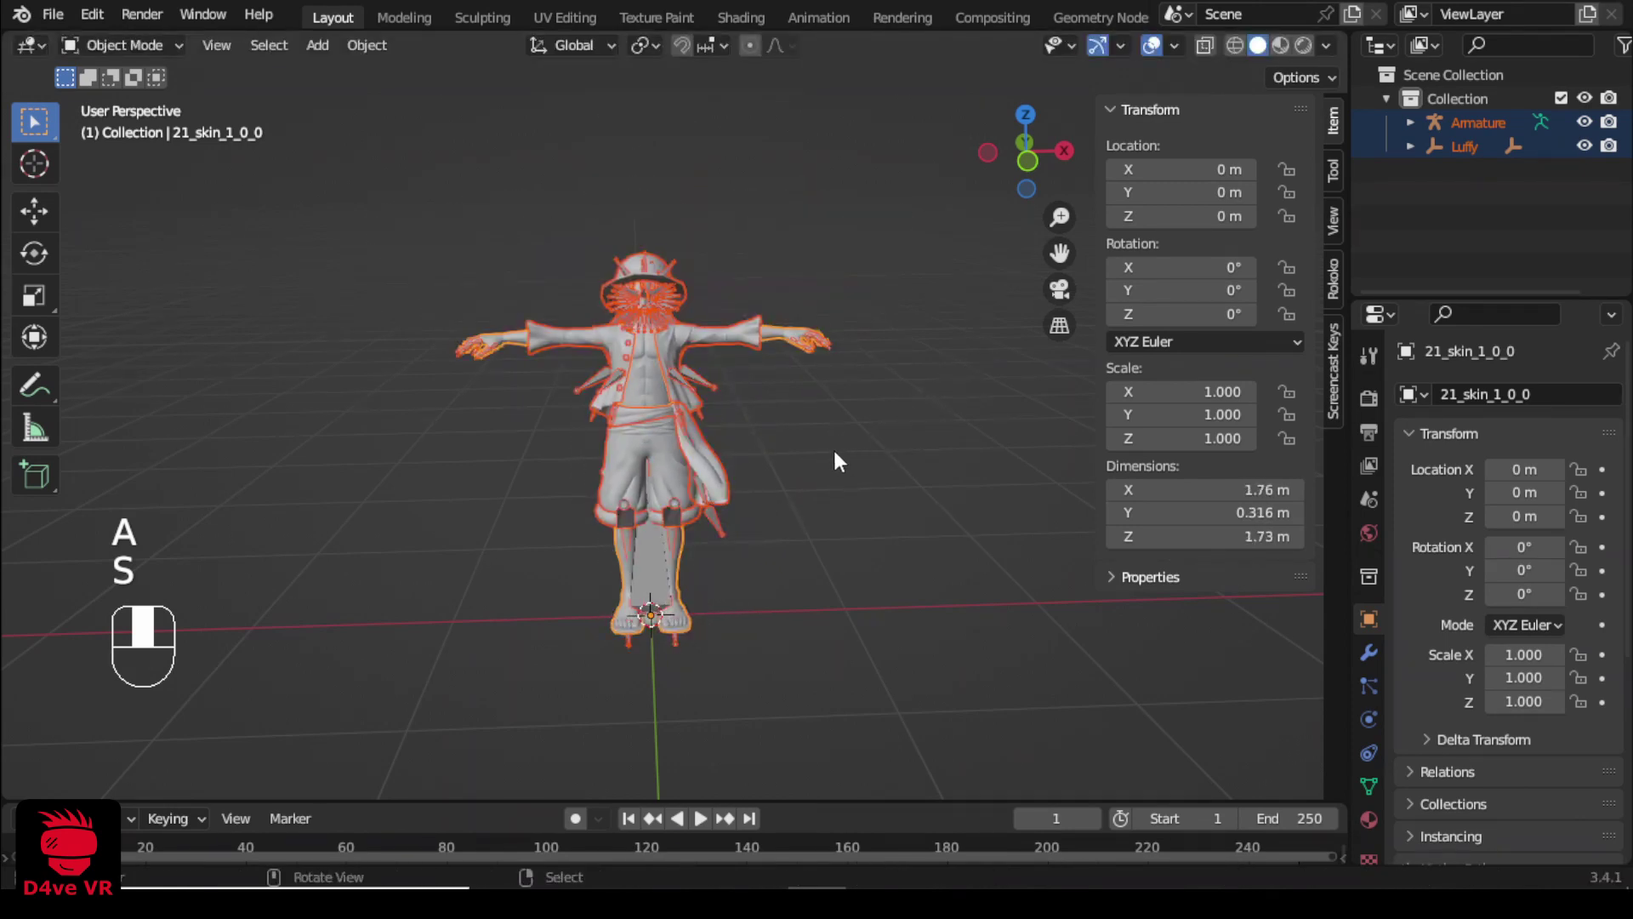
middle_click_drag(839, 459, 772, 469)
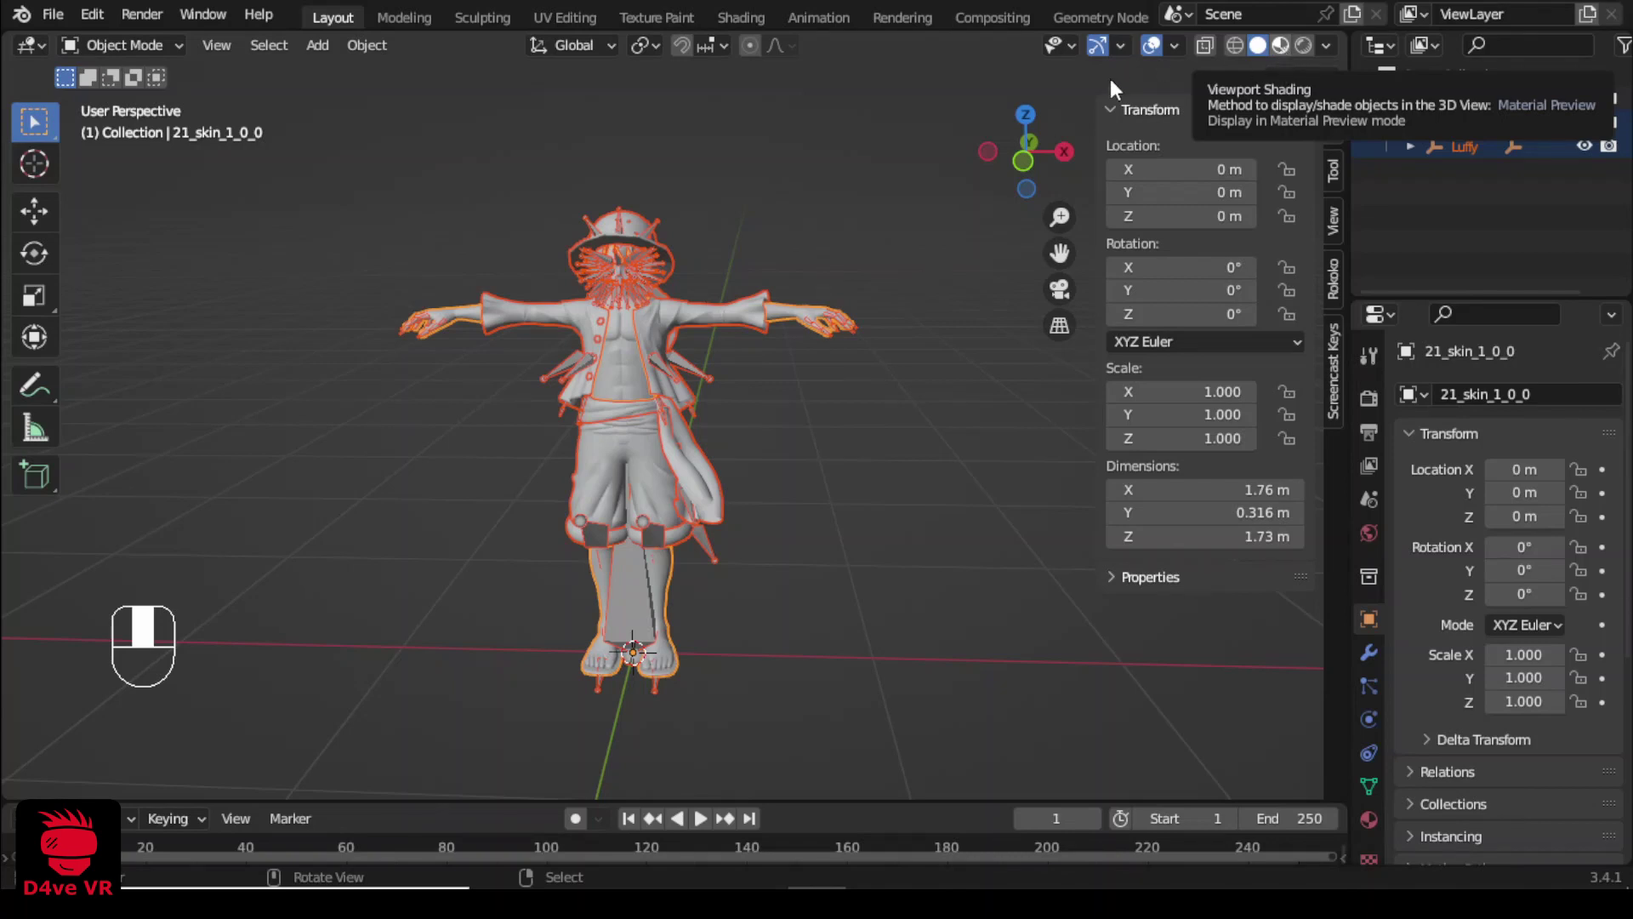
- Switch to Material Preview shading and hide Luffy's armature with H
left_click(1279, 47)
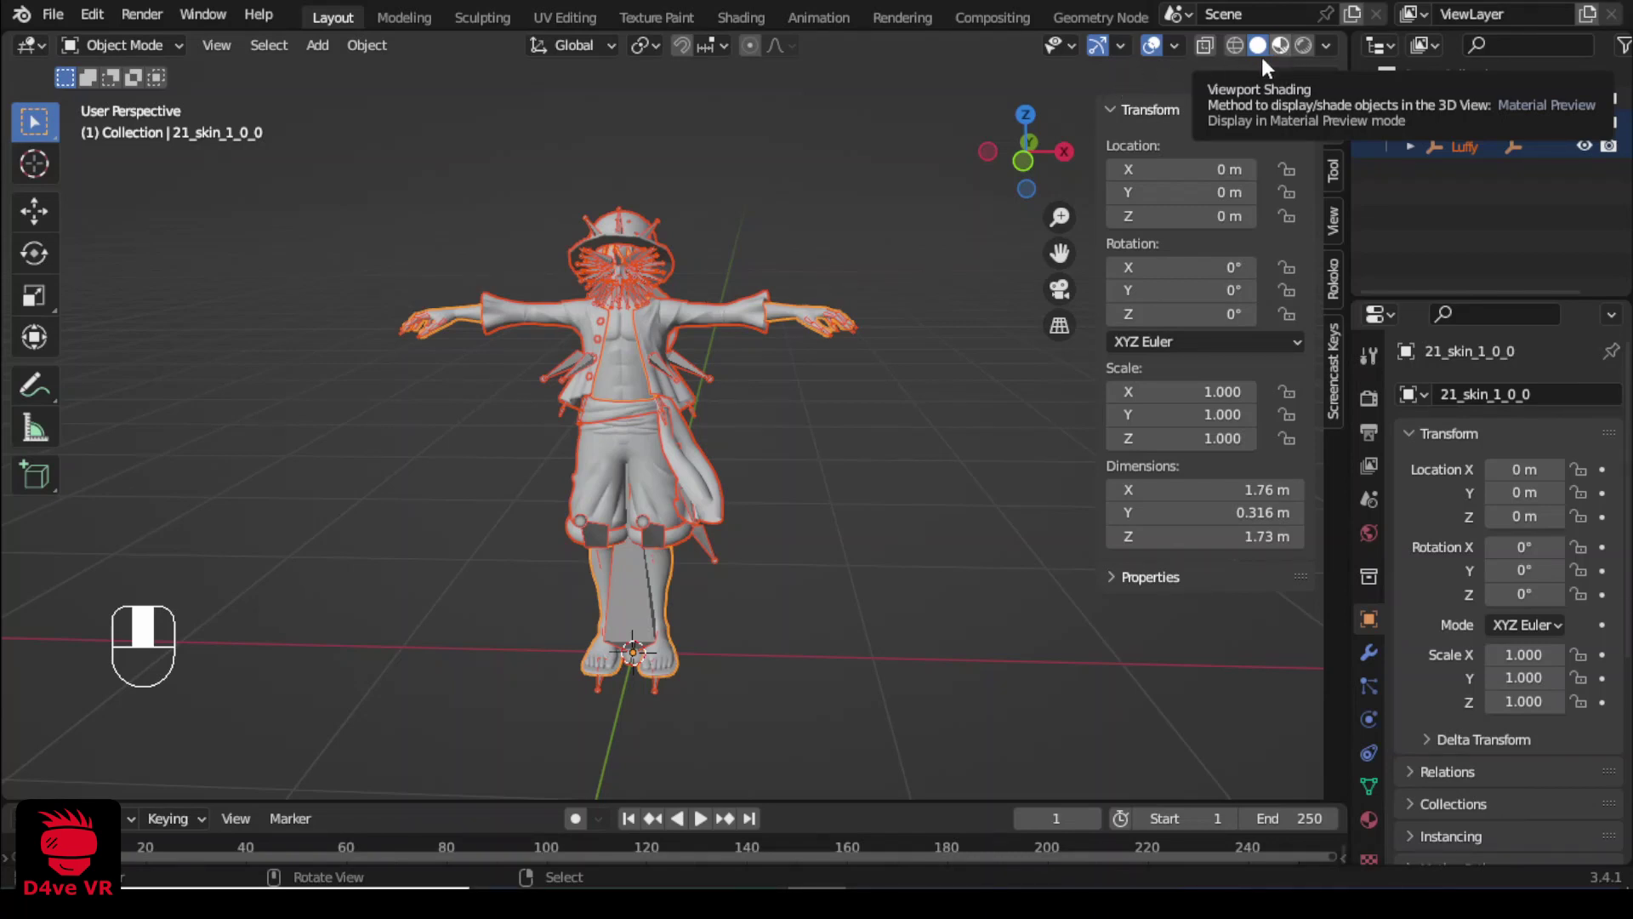
left_click(653, 339)
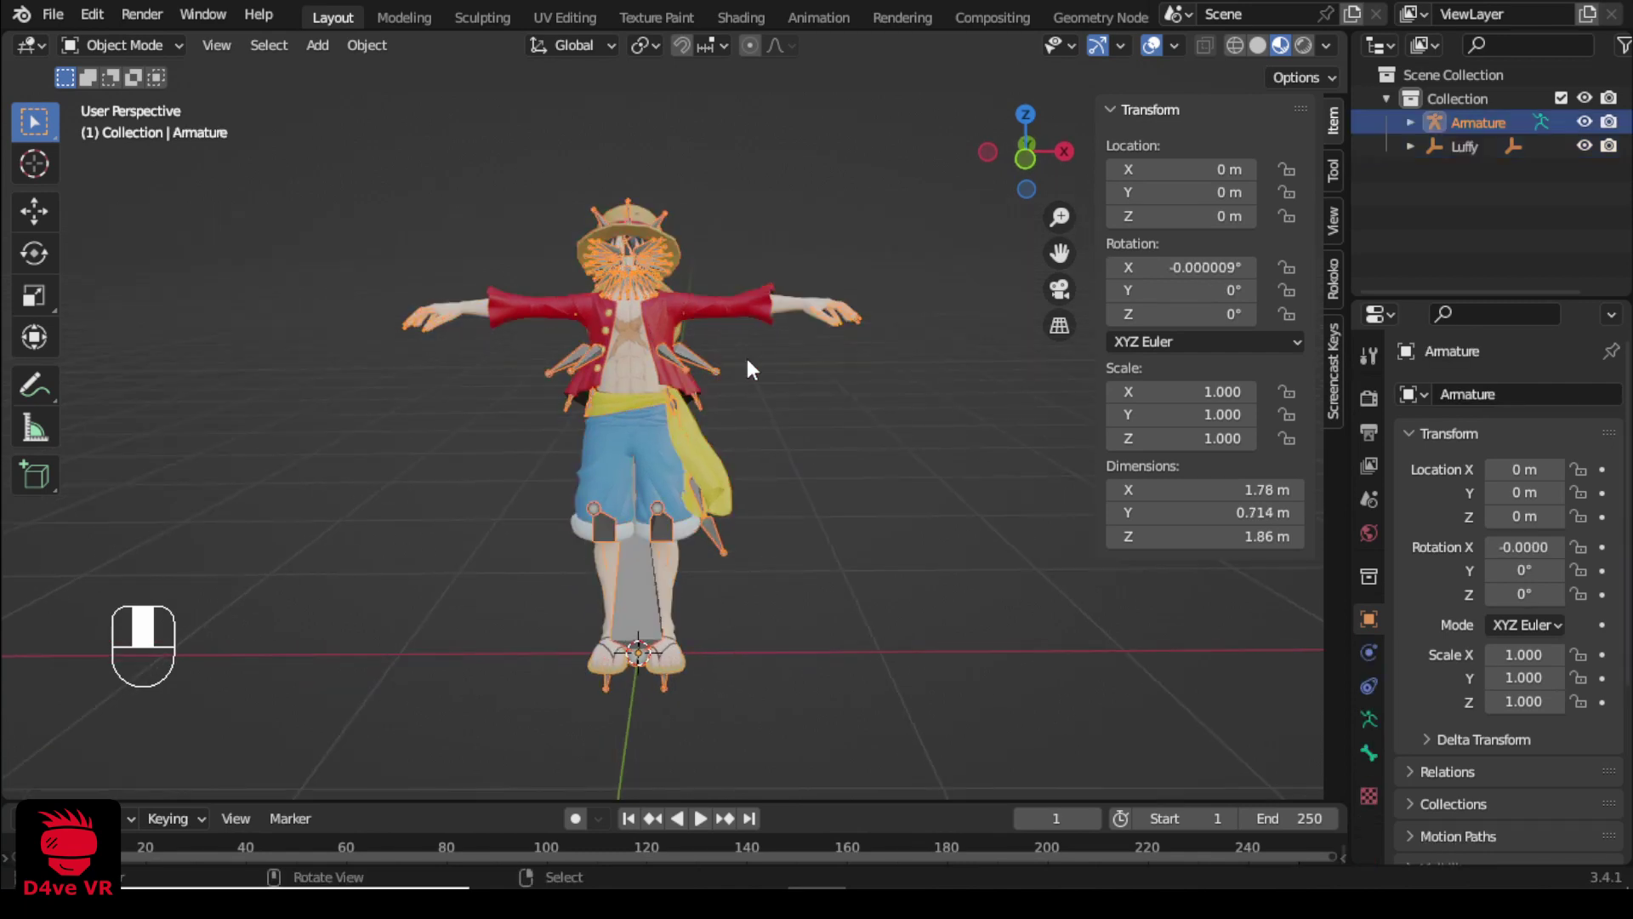
key("h")
scroll(694, 366, "up", 2)
mouse_move(666, 386)
middle_mouse_down()
mouse_move(697, 506)
mouse_move(593, 409)
mouse_move(900, 476)
mouse_move(625, 473)
mouse_move(719, 451)
mouse_move(614, 437)
mouse_move(697, 425)
mouse_move(581, 424)
mouse_move(658, 360)
middle_mouse_up()
scroll(581, 424, "up", 2)
scroll(612, 421, "down", 4)
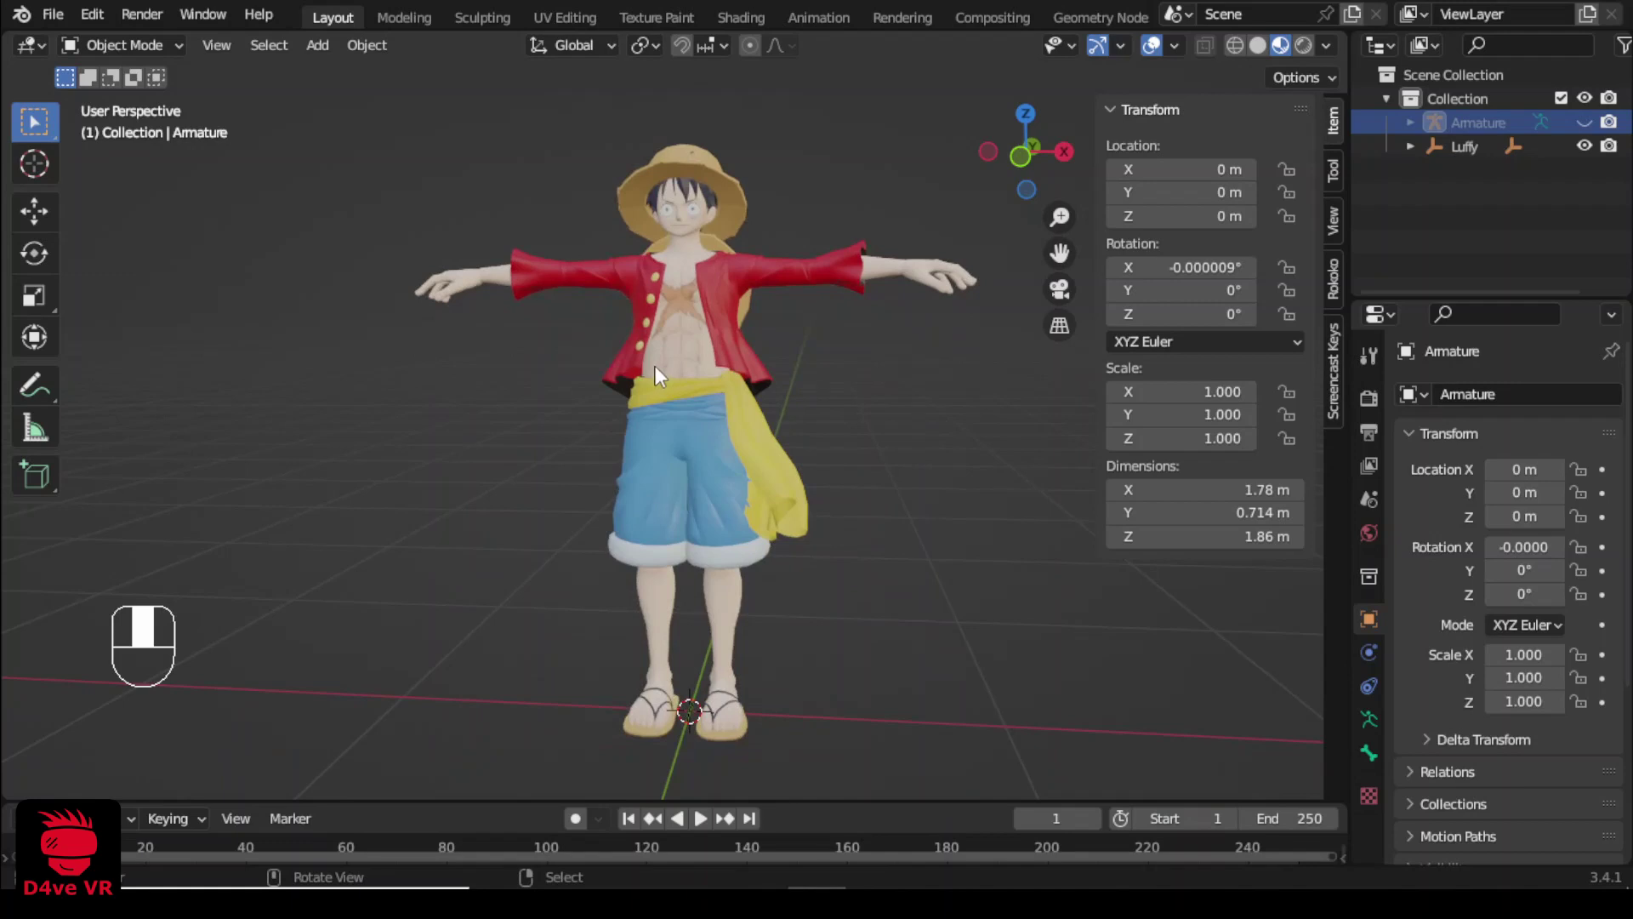
scroll(655, 366, "down", 4)
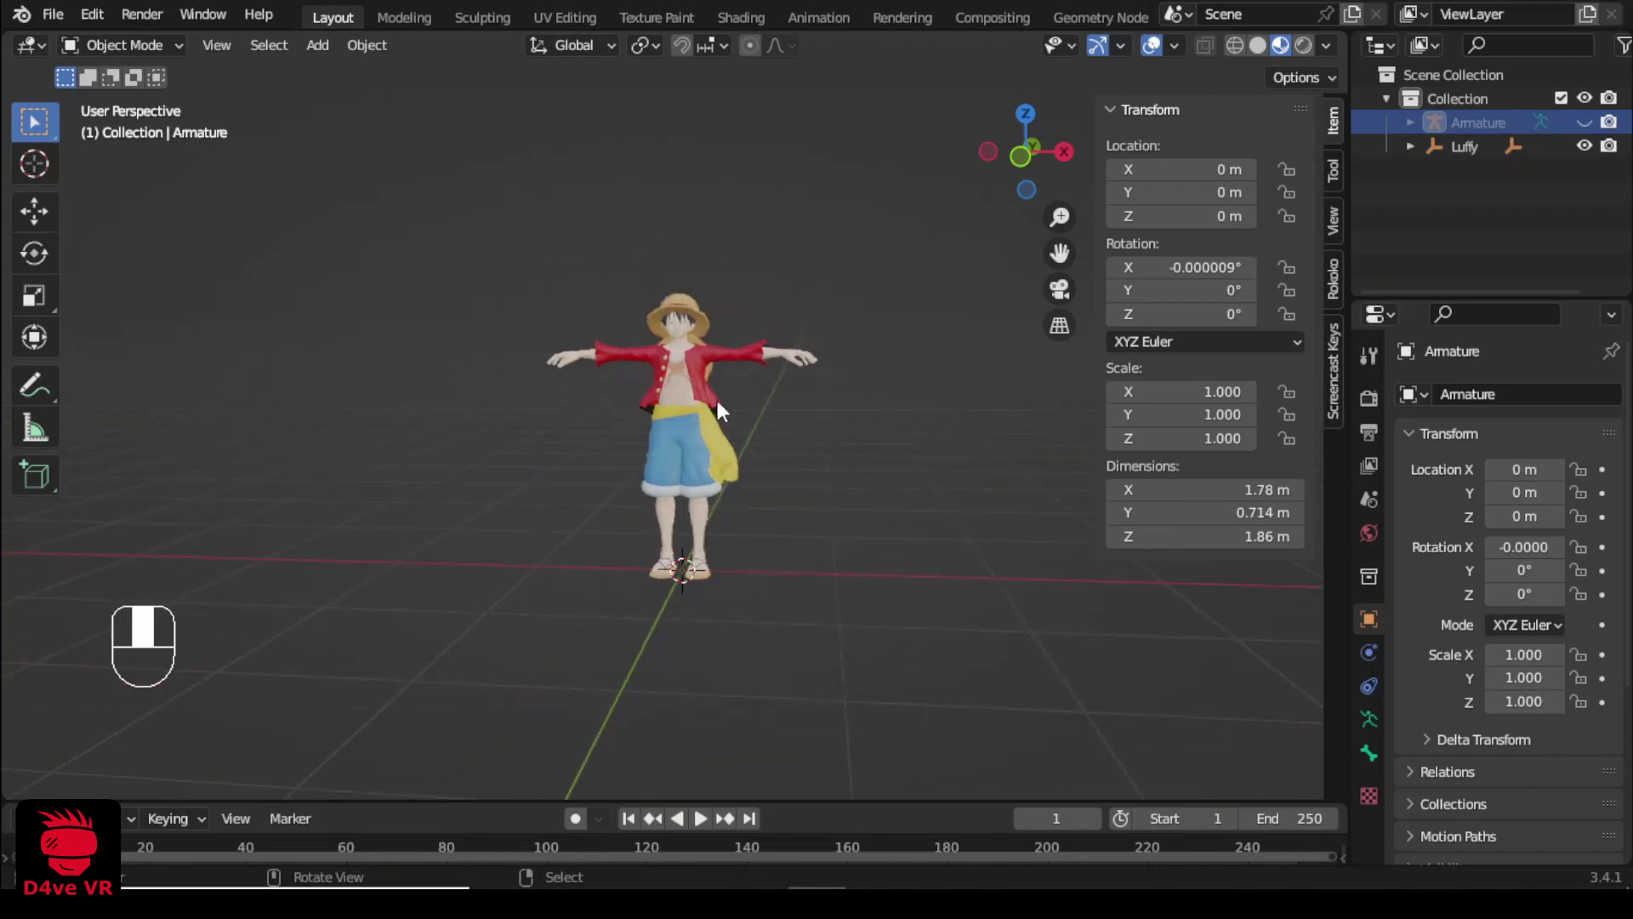
left_click(51, 15)
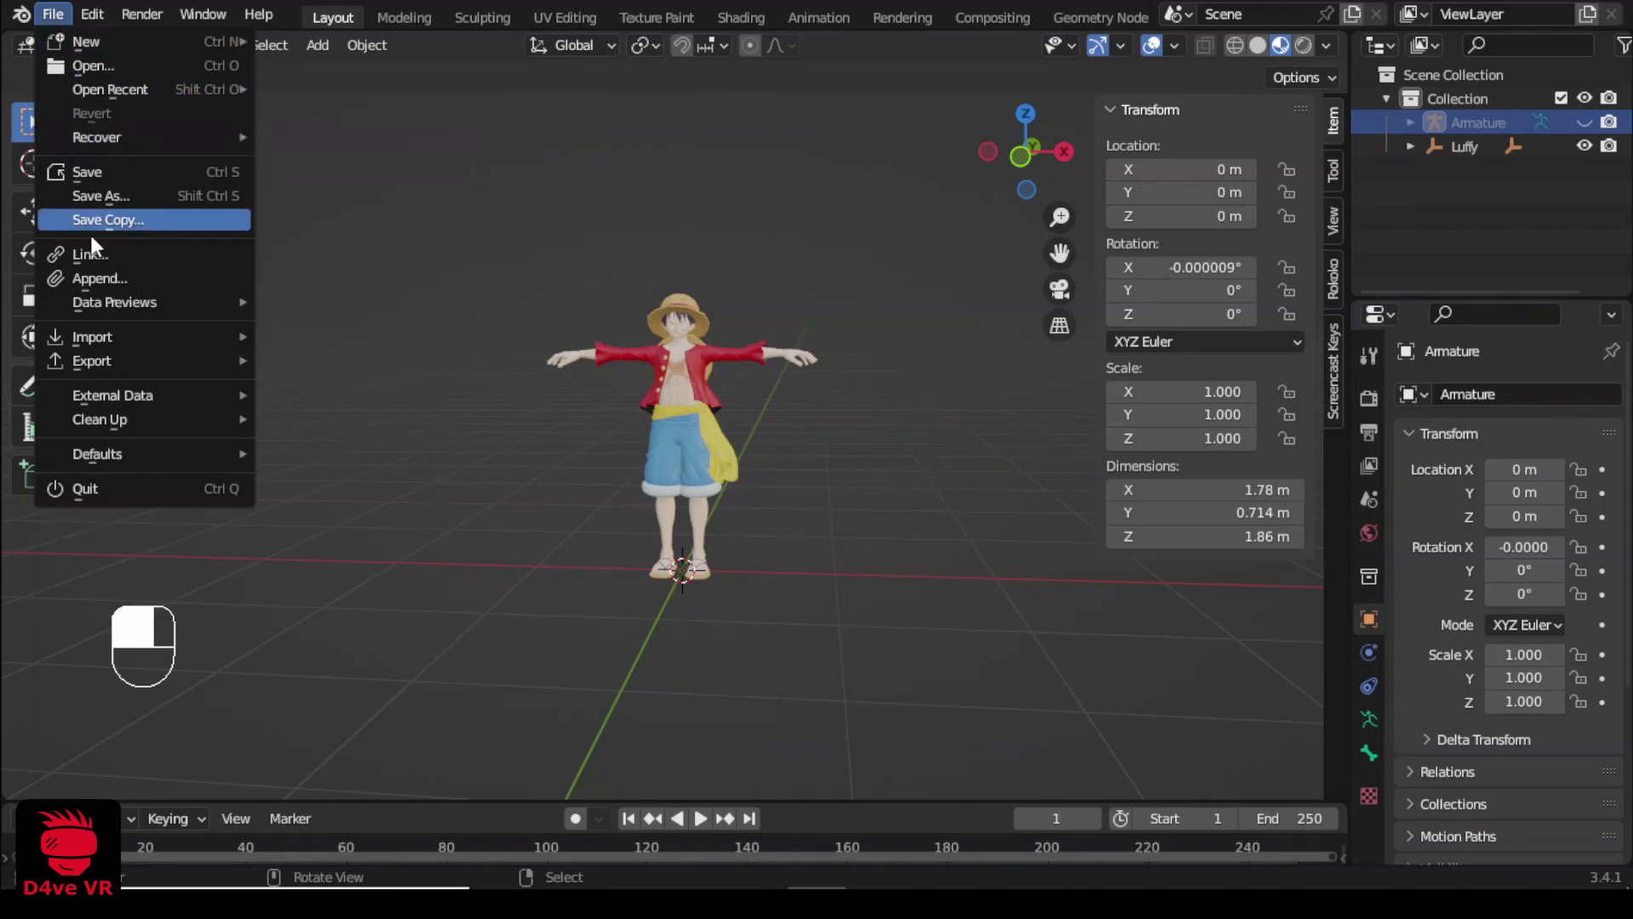
- Import Nami's Collada .dae model from the nami folder
mouse_move(135, 337)
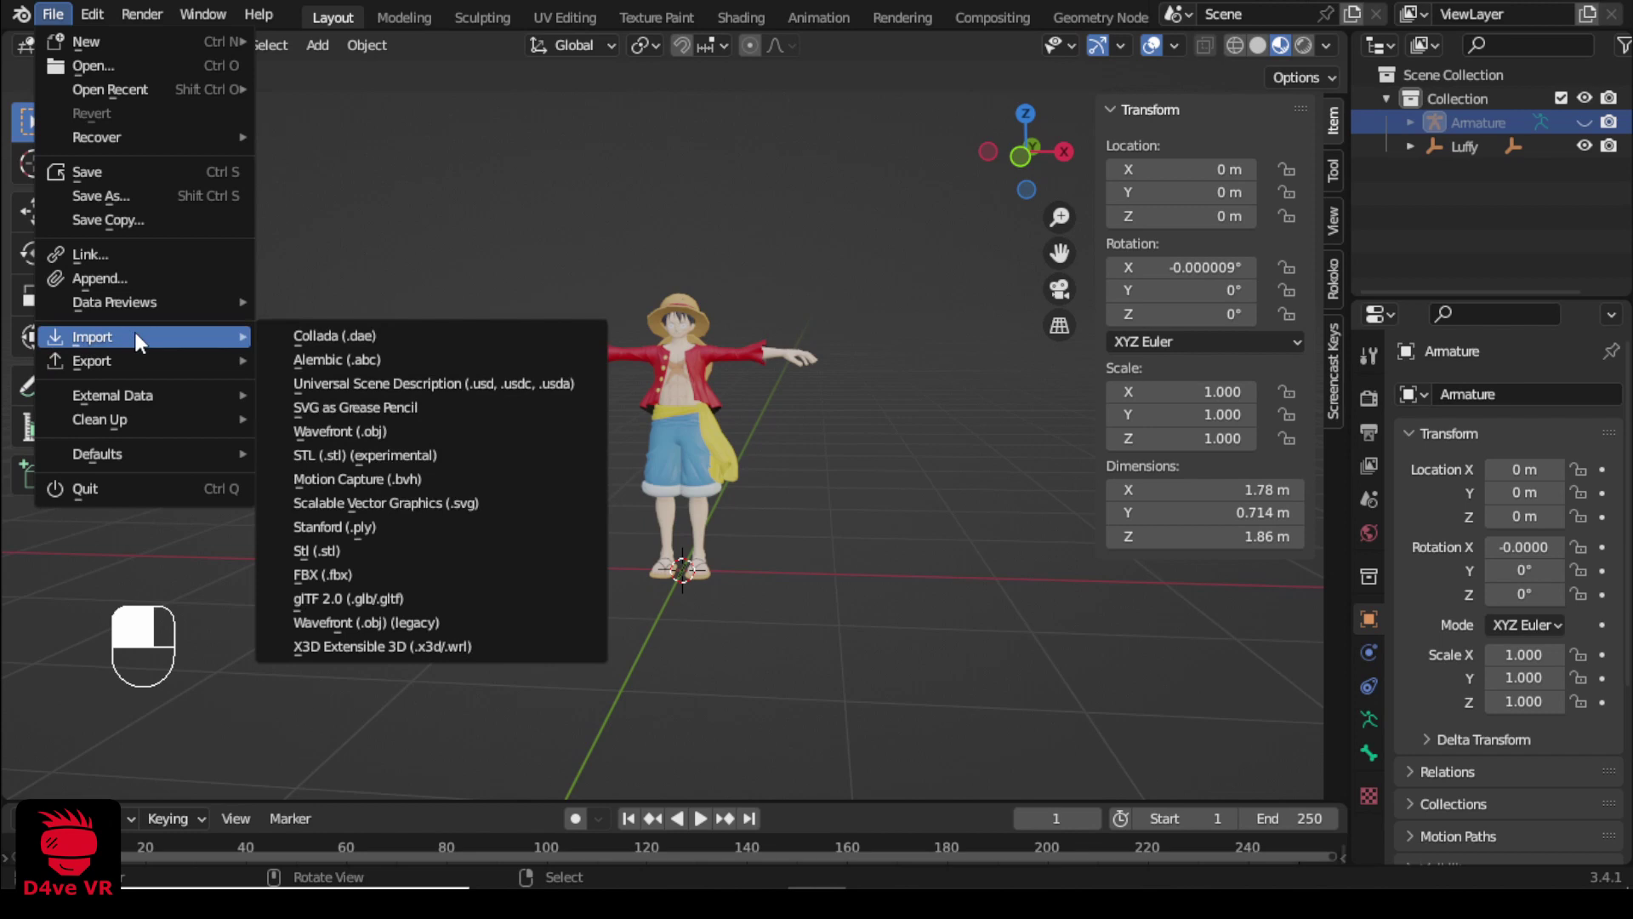
left_click(298, 336)
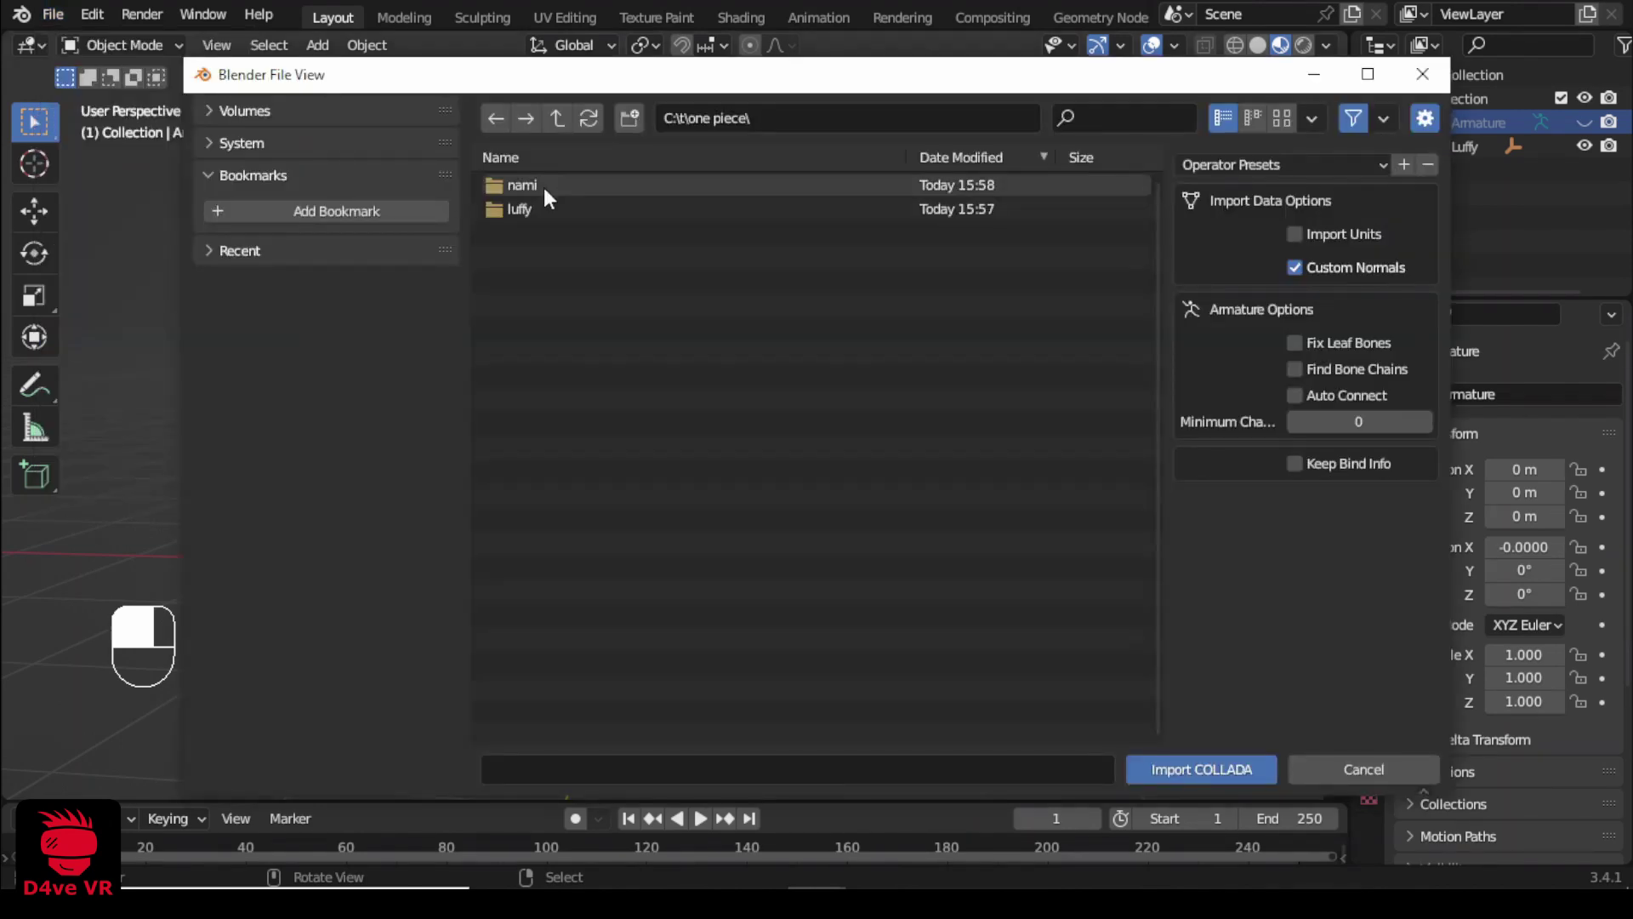
double_click(544, 187)
double_click(543, 177)
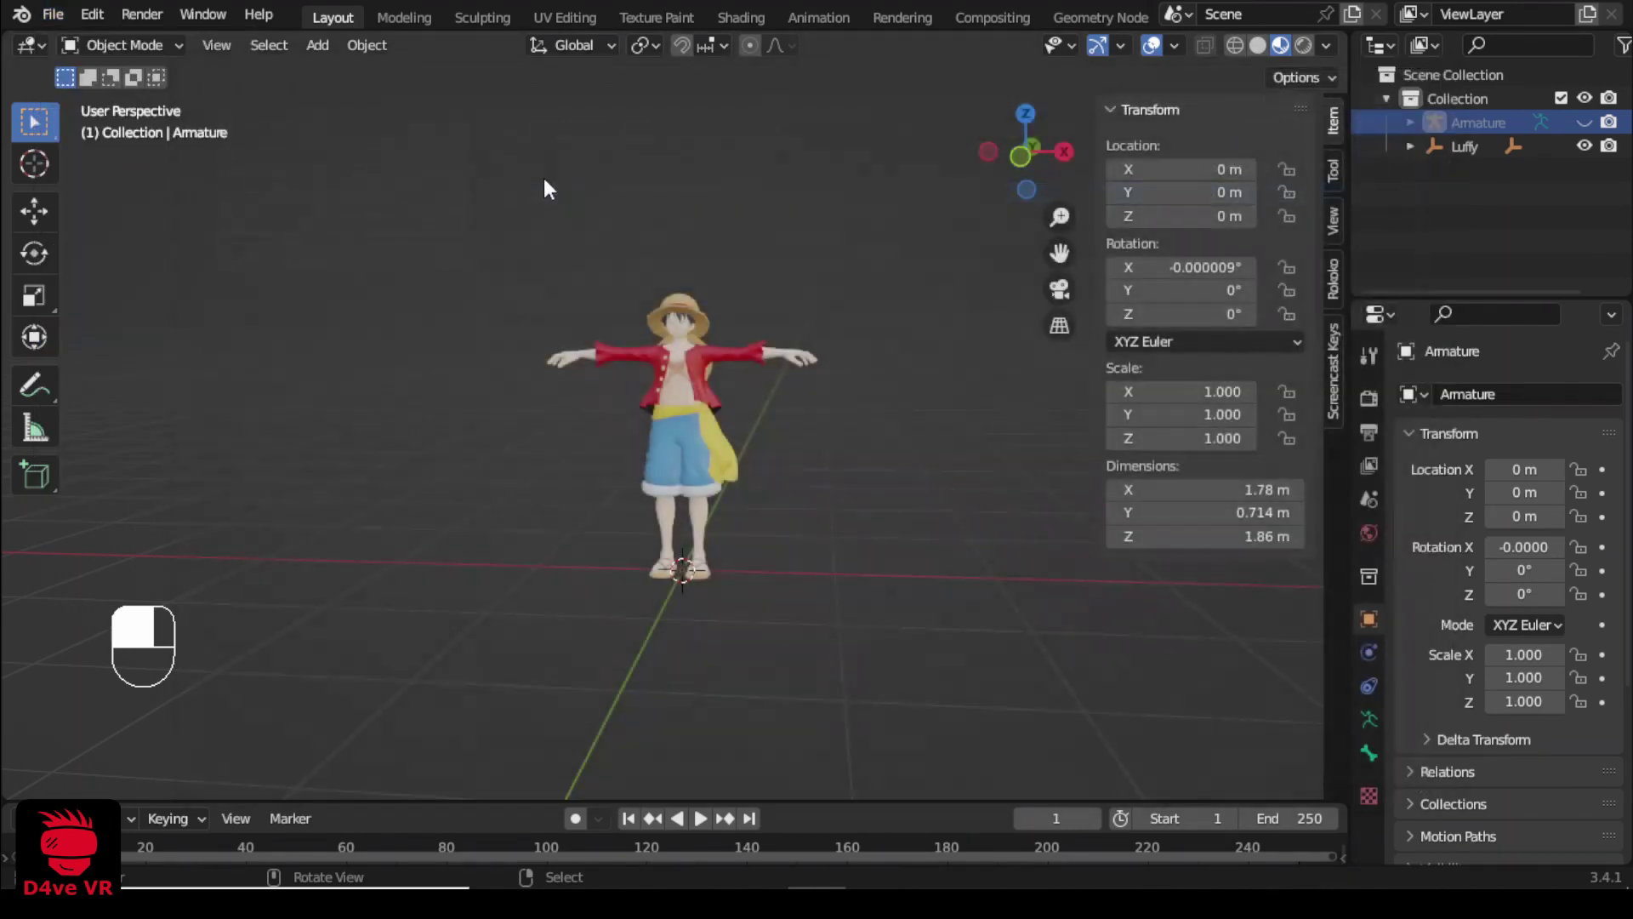
- Move Nami along X to about 2.06 m, to Luffy's right
mouse_move(720, 420)
middle_mouse_down()
mouse_move(766, 412)
mouse_move(722, 432)
middle_mouse_up()
left_click(34, 211)
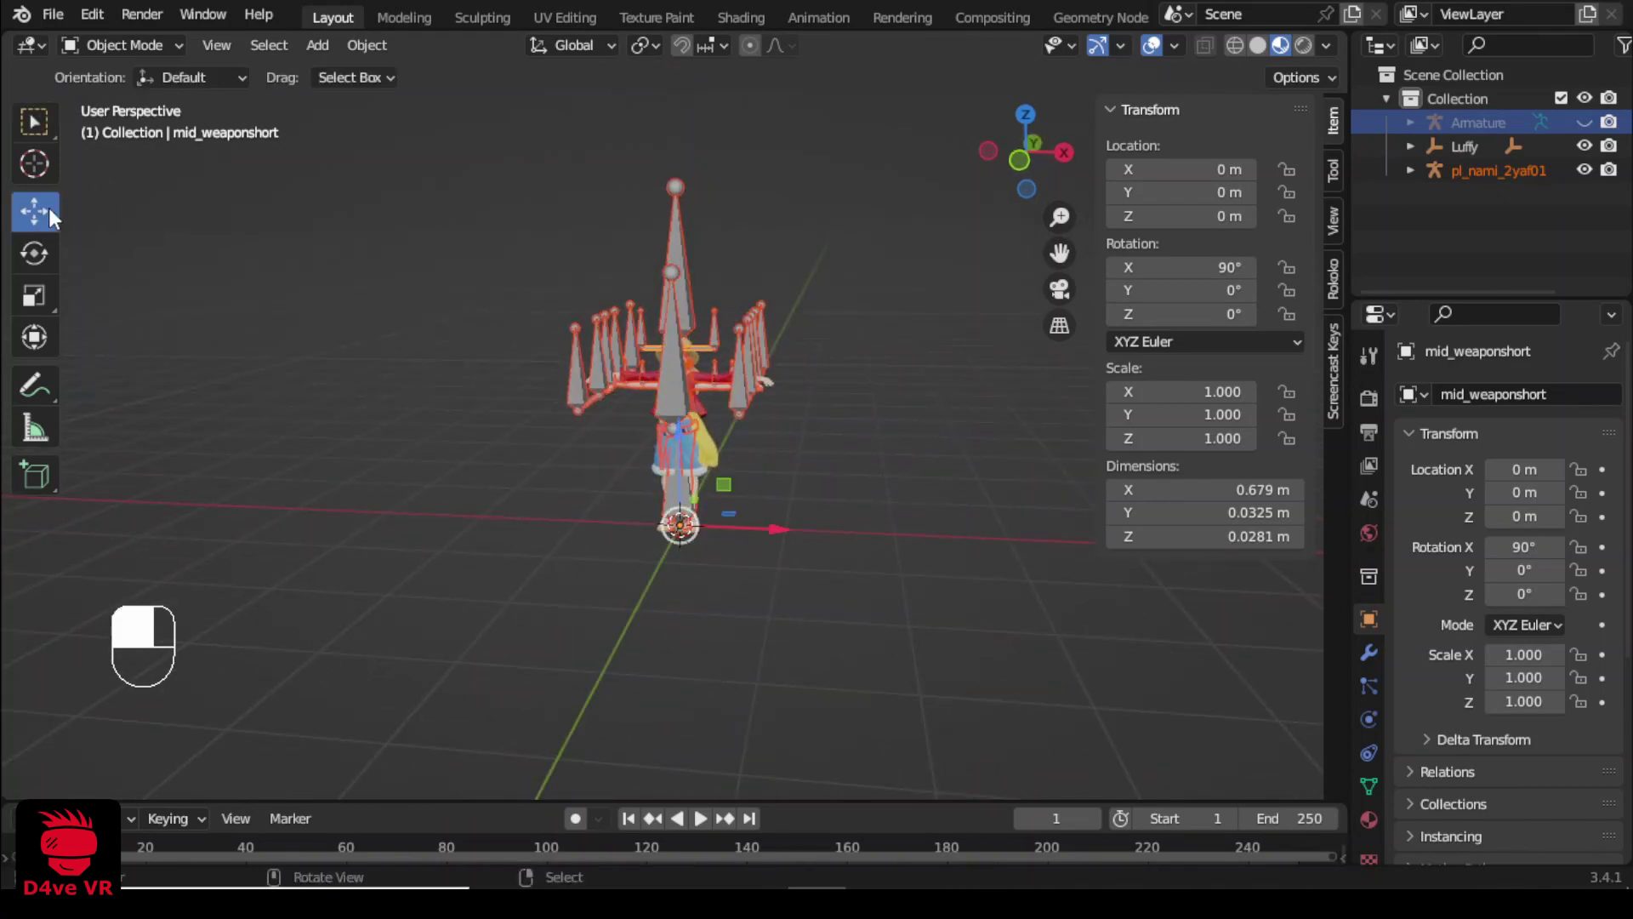
left_click_drag(775, 528, 972, 566)
middle_click_drag(971, 567, 768, 528, "shift")
scroll(774, 502, "up", 4)
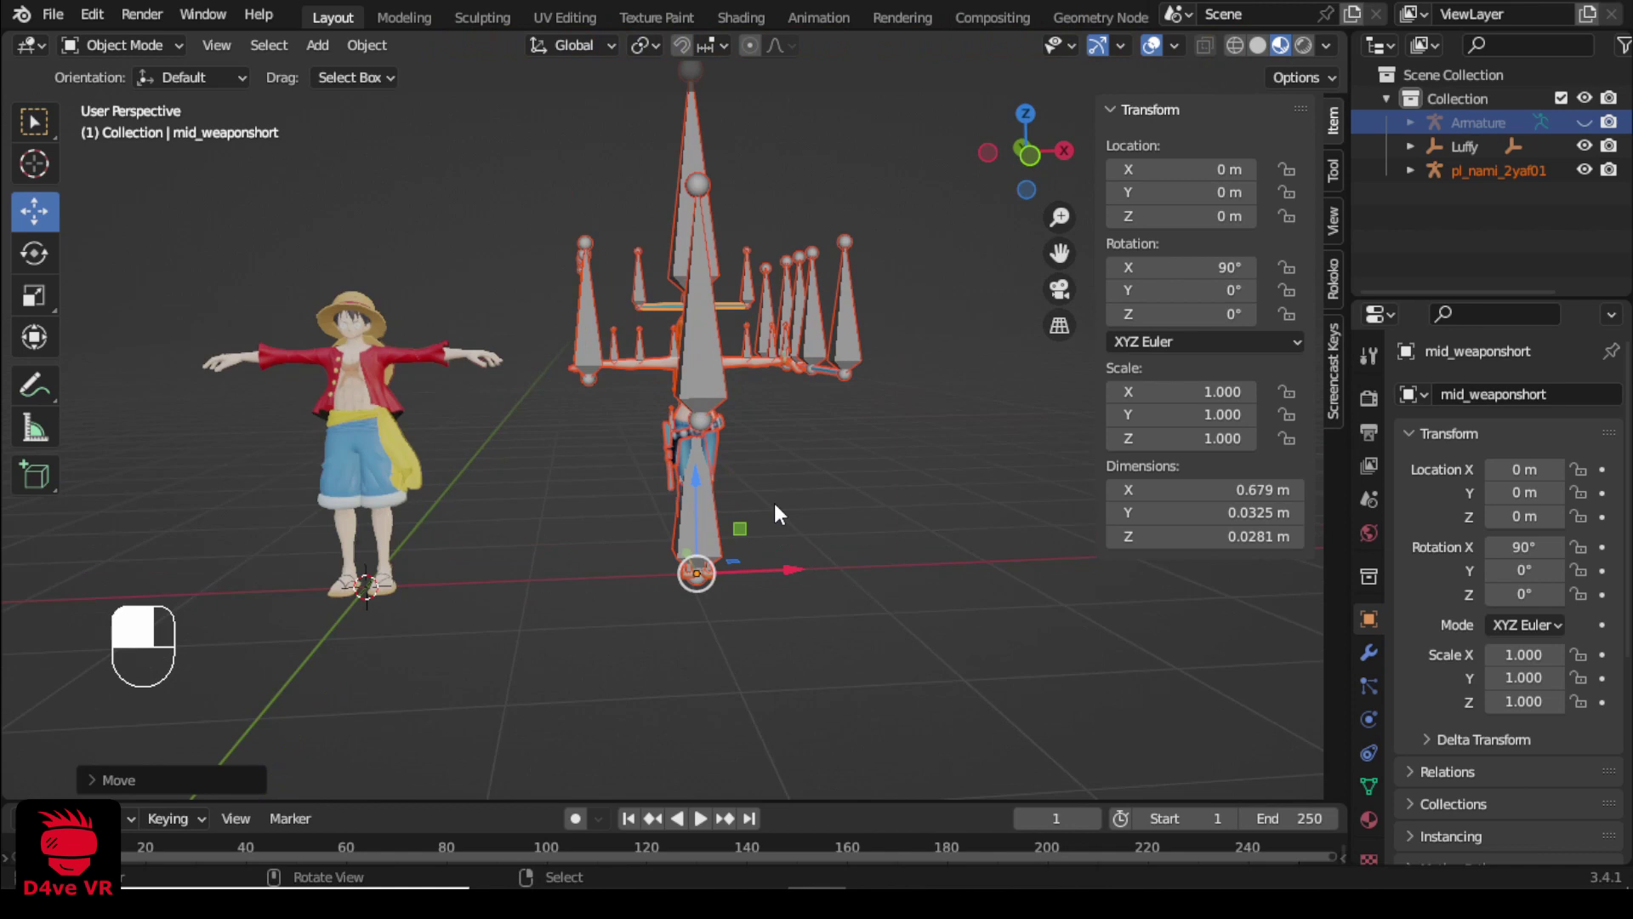
left_click(889, 323)
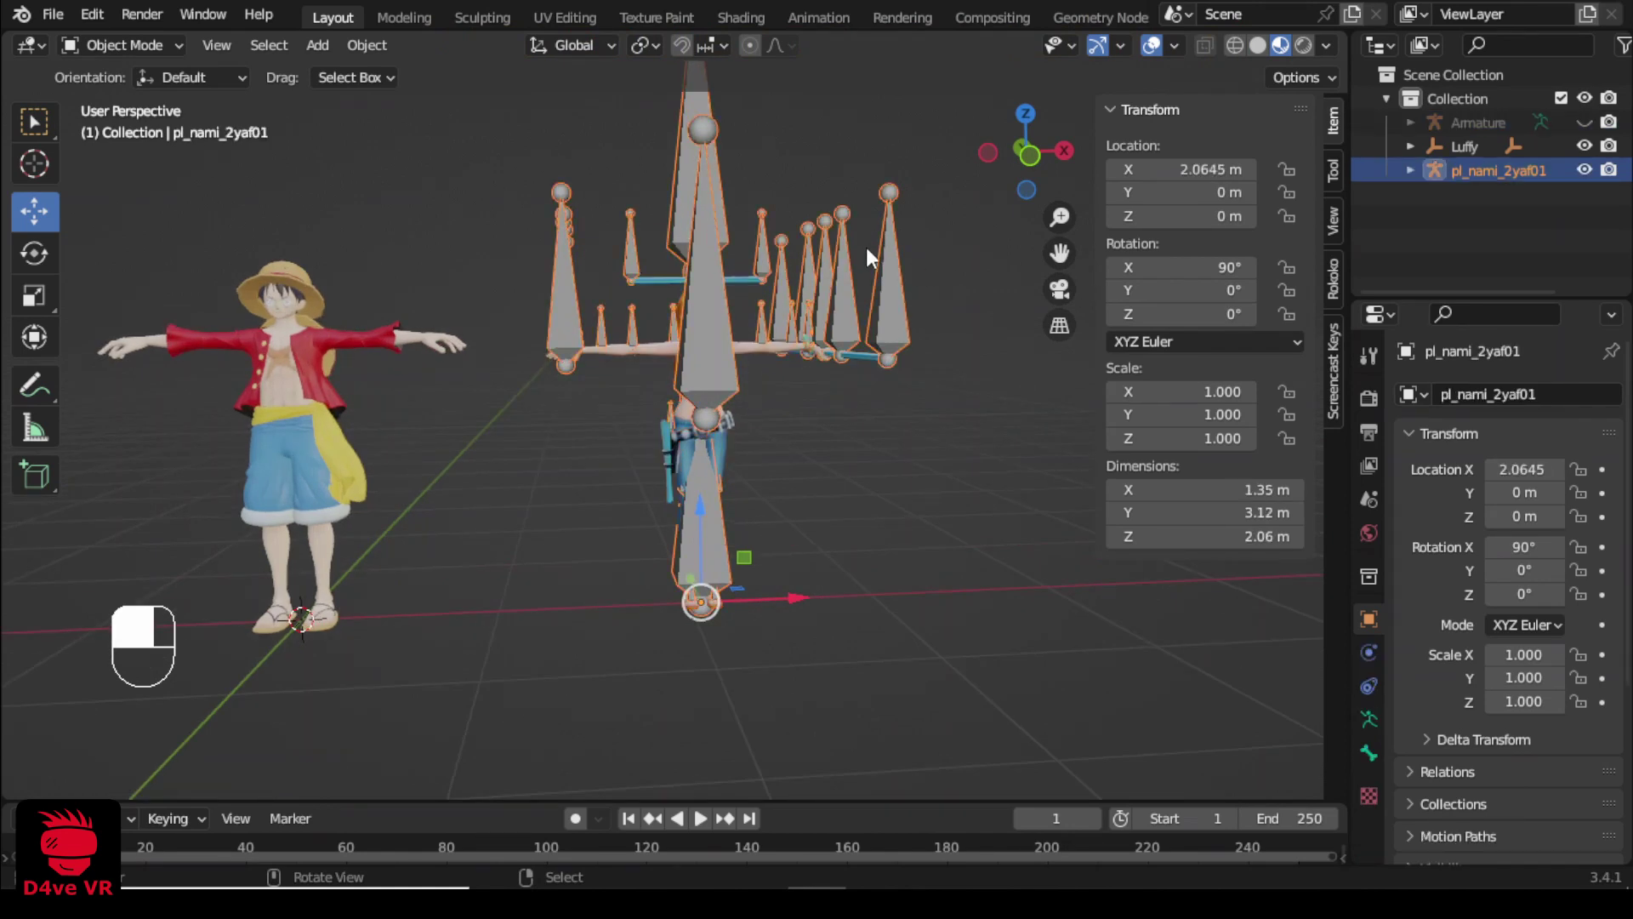
- Hide Nami's armature and centre the view on her body
key("h")
scroll(835, 263, "up", 3)
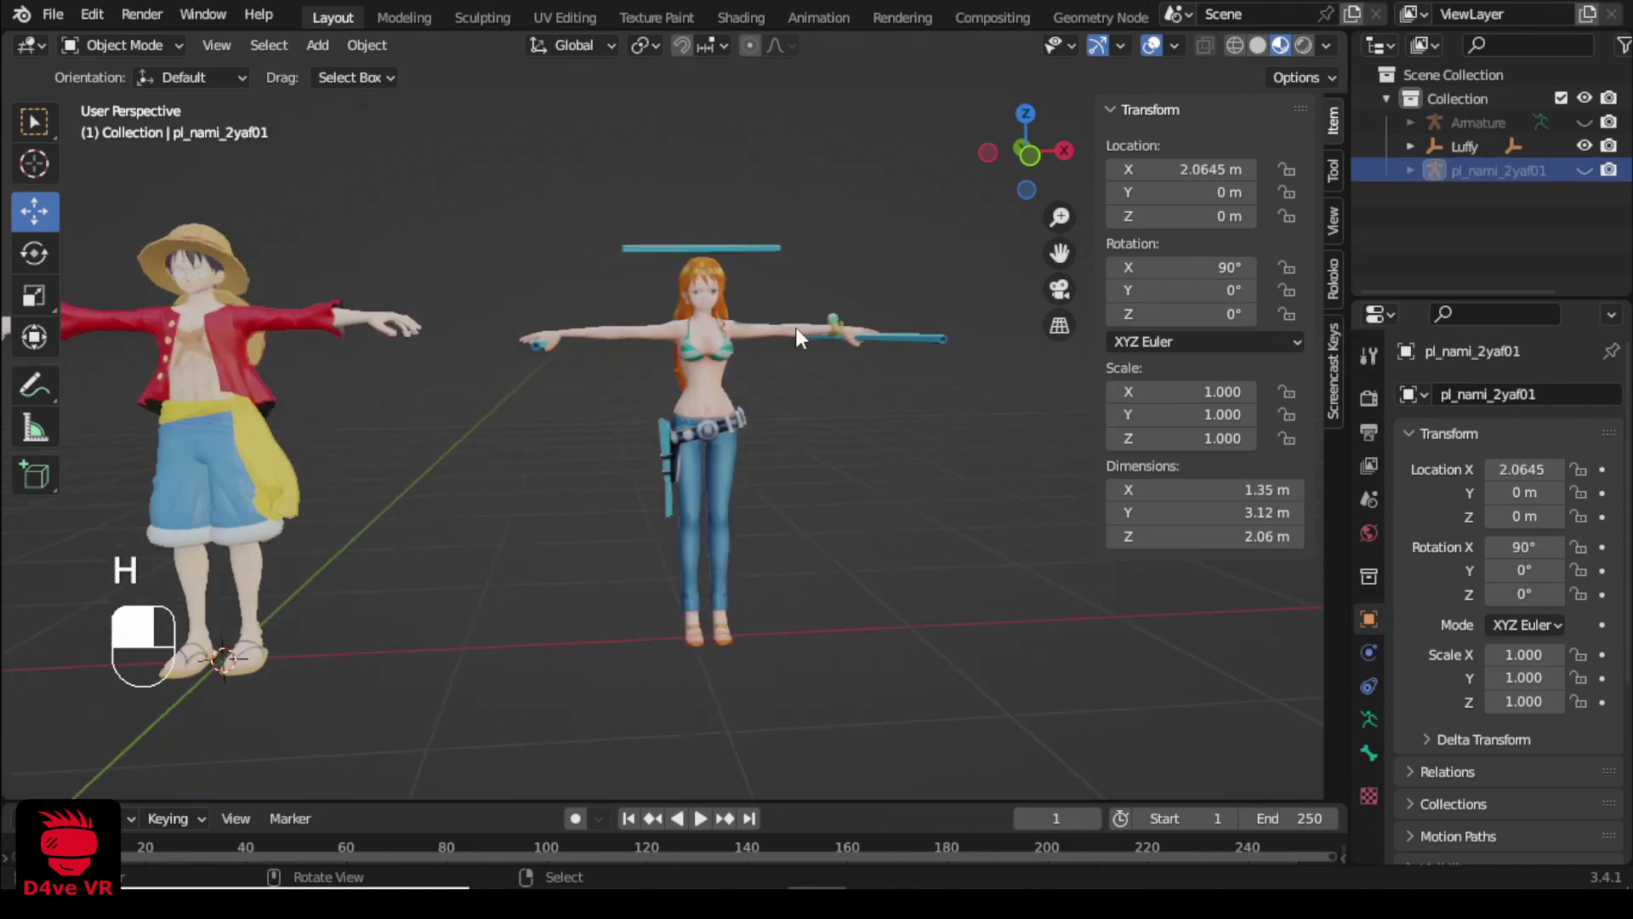
left_click(723, 355)
key("KP_Decimal")
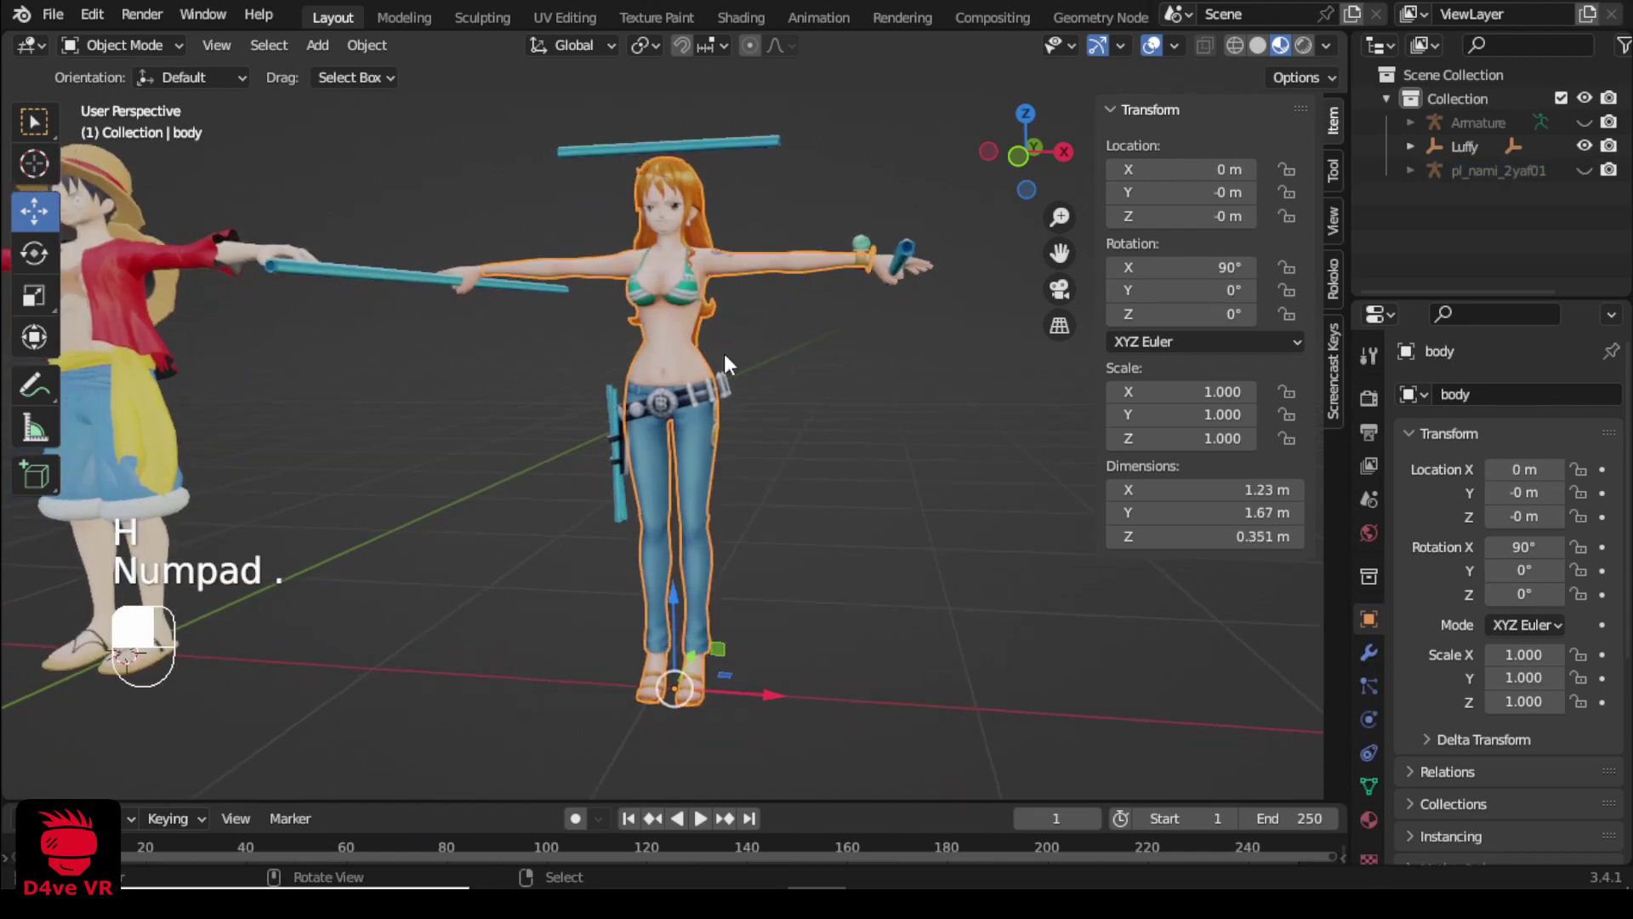
- Orbit in closer on Nami and select her face_normal face mesh
middle_click_drag(722, 355, 617, 487)
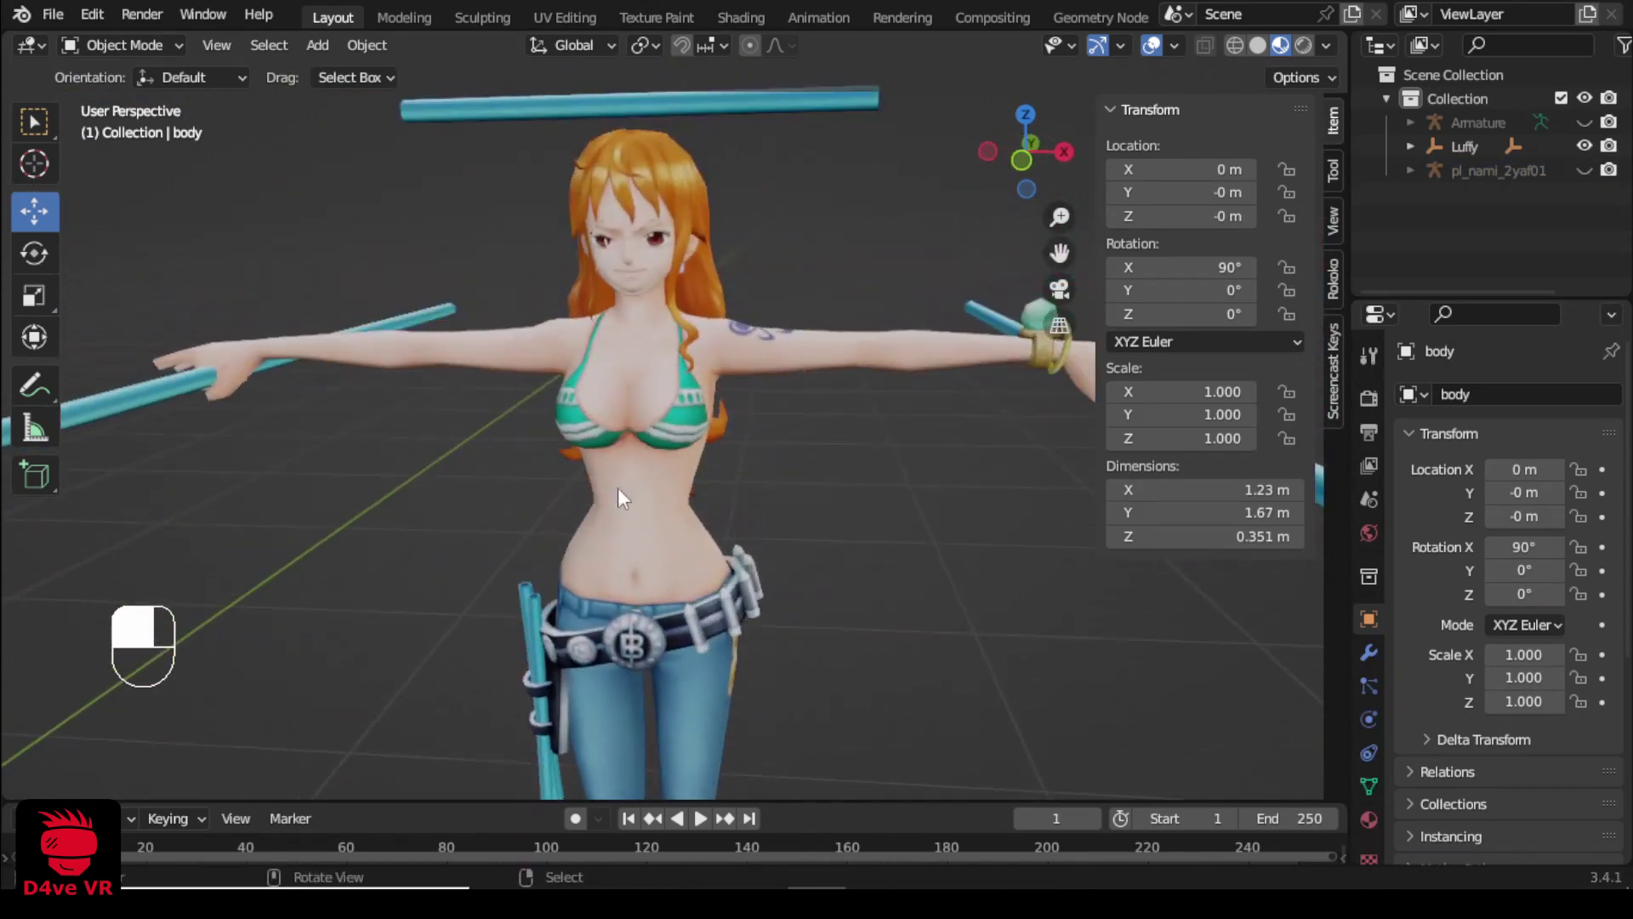
scroll(665, 443, "up", 3)
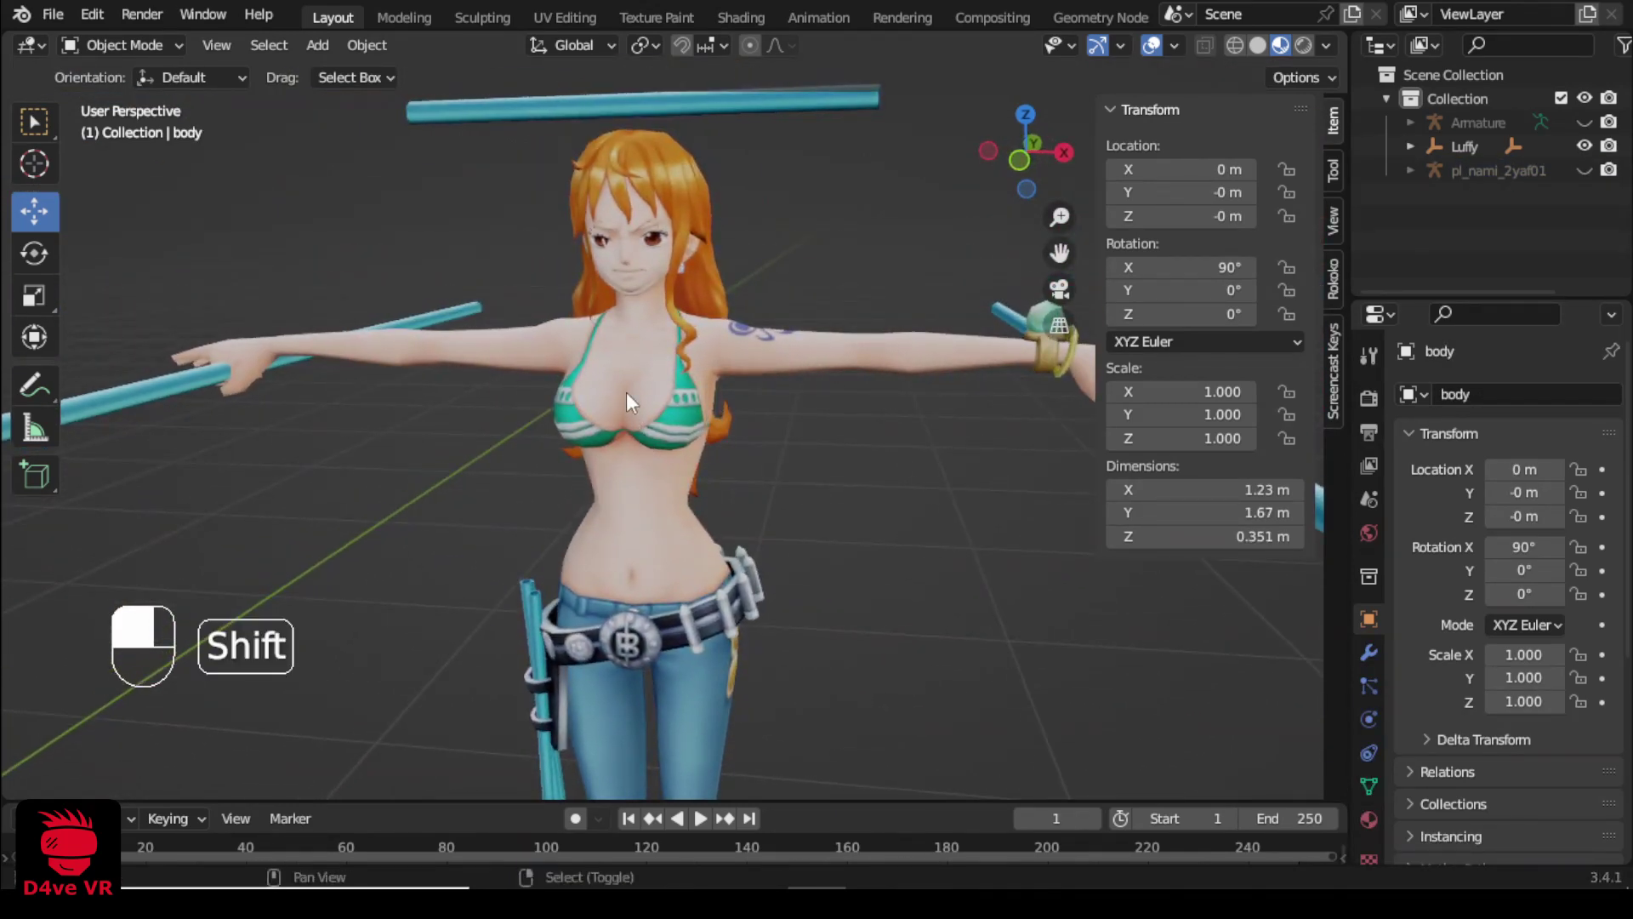
middle_click_drag(626, 391, 631, 425, "shift")
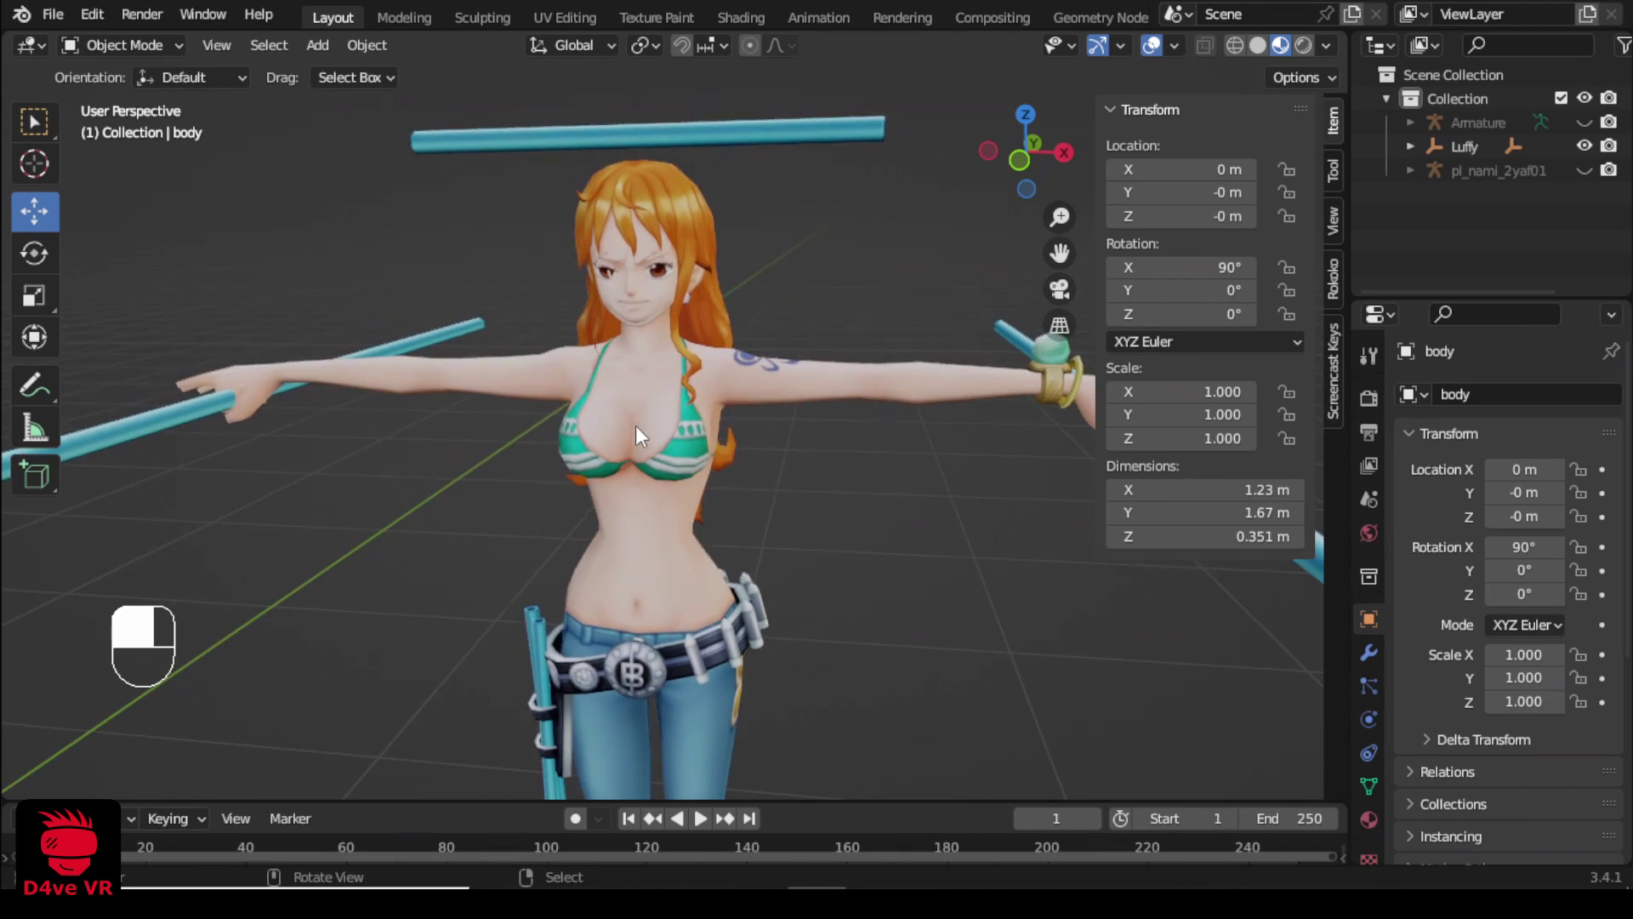
left_click(624, 282)
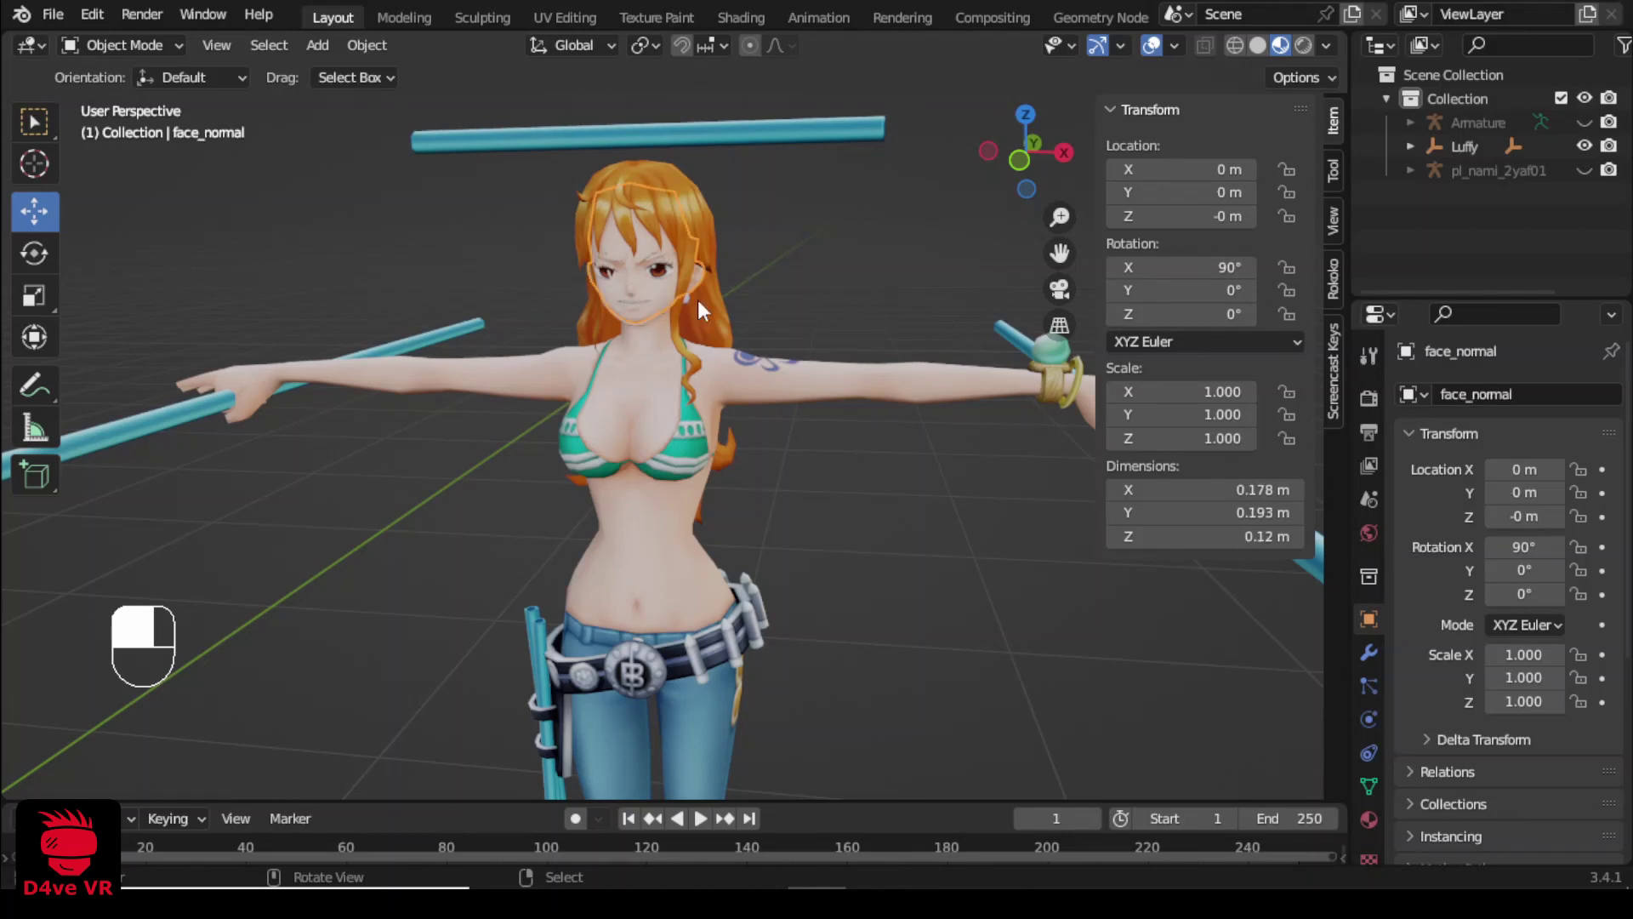
key("KP_Decimal")
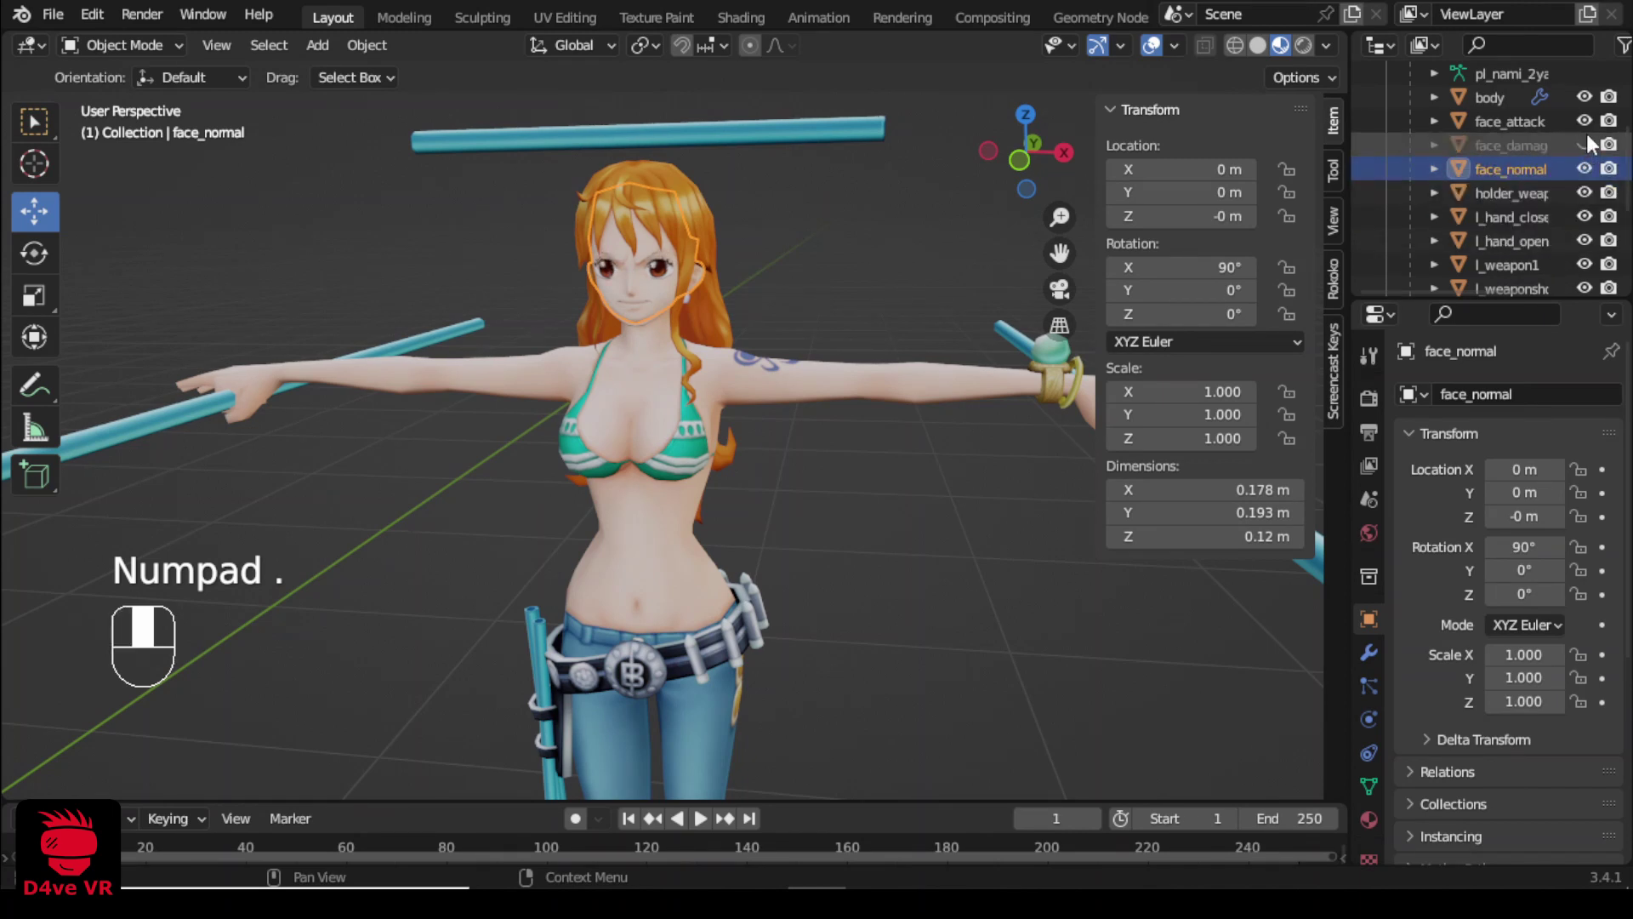
- Hide the face_damag and face_attack meshes in the Outliner and zoom toward Nami's face
left_click_drag(1585, 149, 1587, 128)
scroll(824, 240, "up", 4)
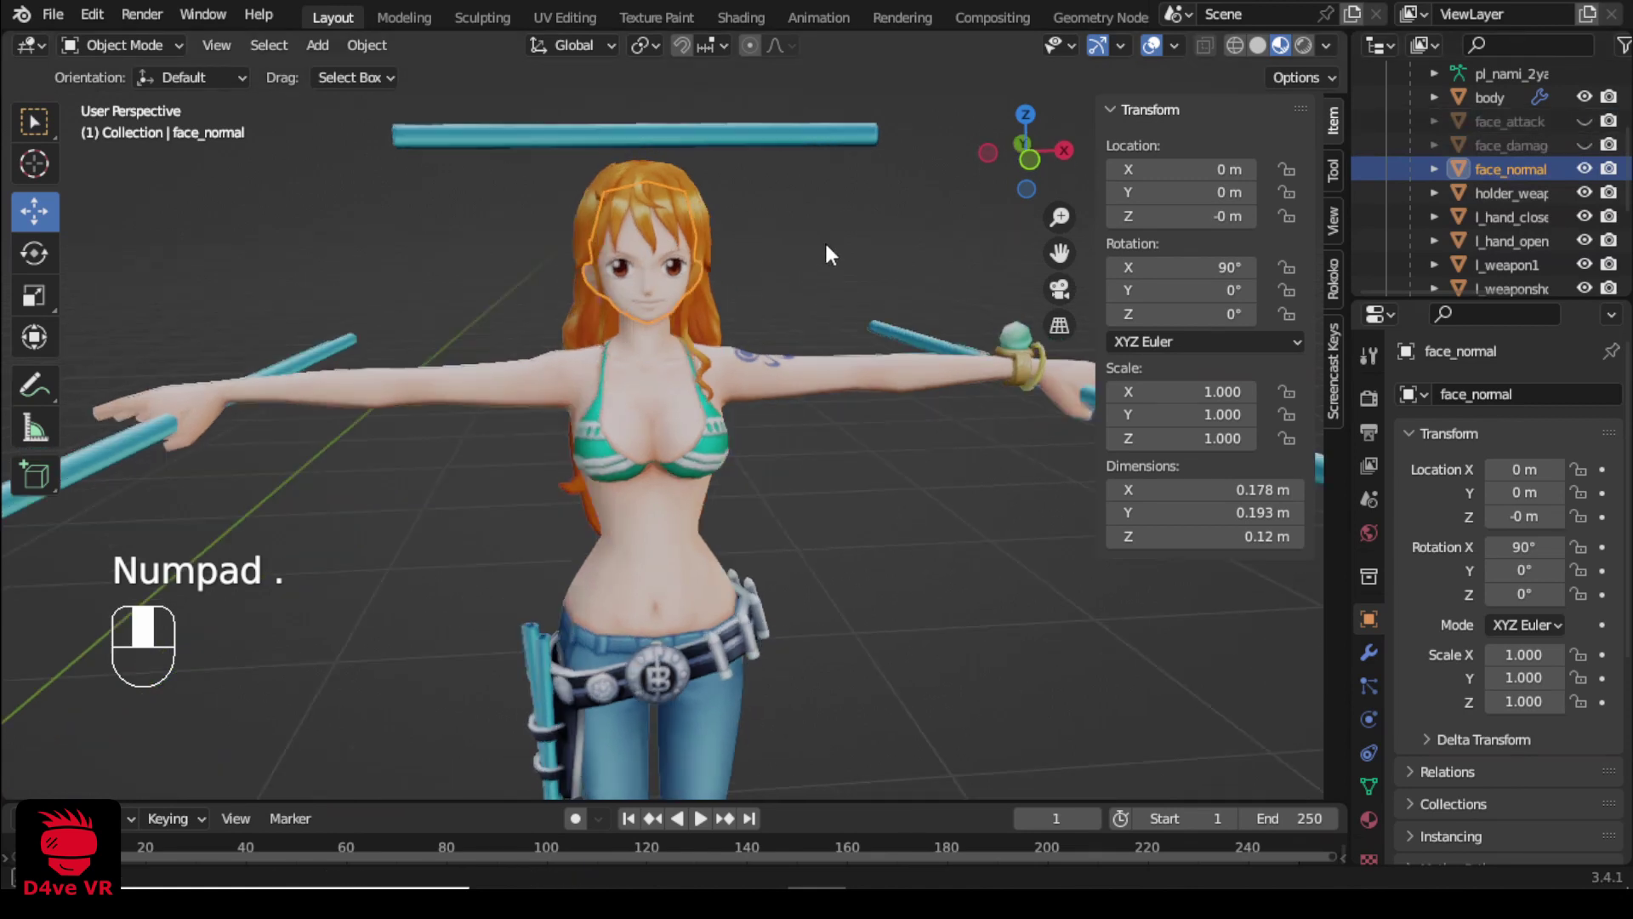
middle_click_drag(808, 357, 765, 346)
scroll(765, 383, "up", 5)
- Compare the wink and open-mouth faces, finish with only face_normal visible, and view Nami's full figure
left_click(1584, 168)
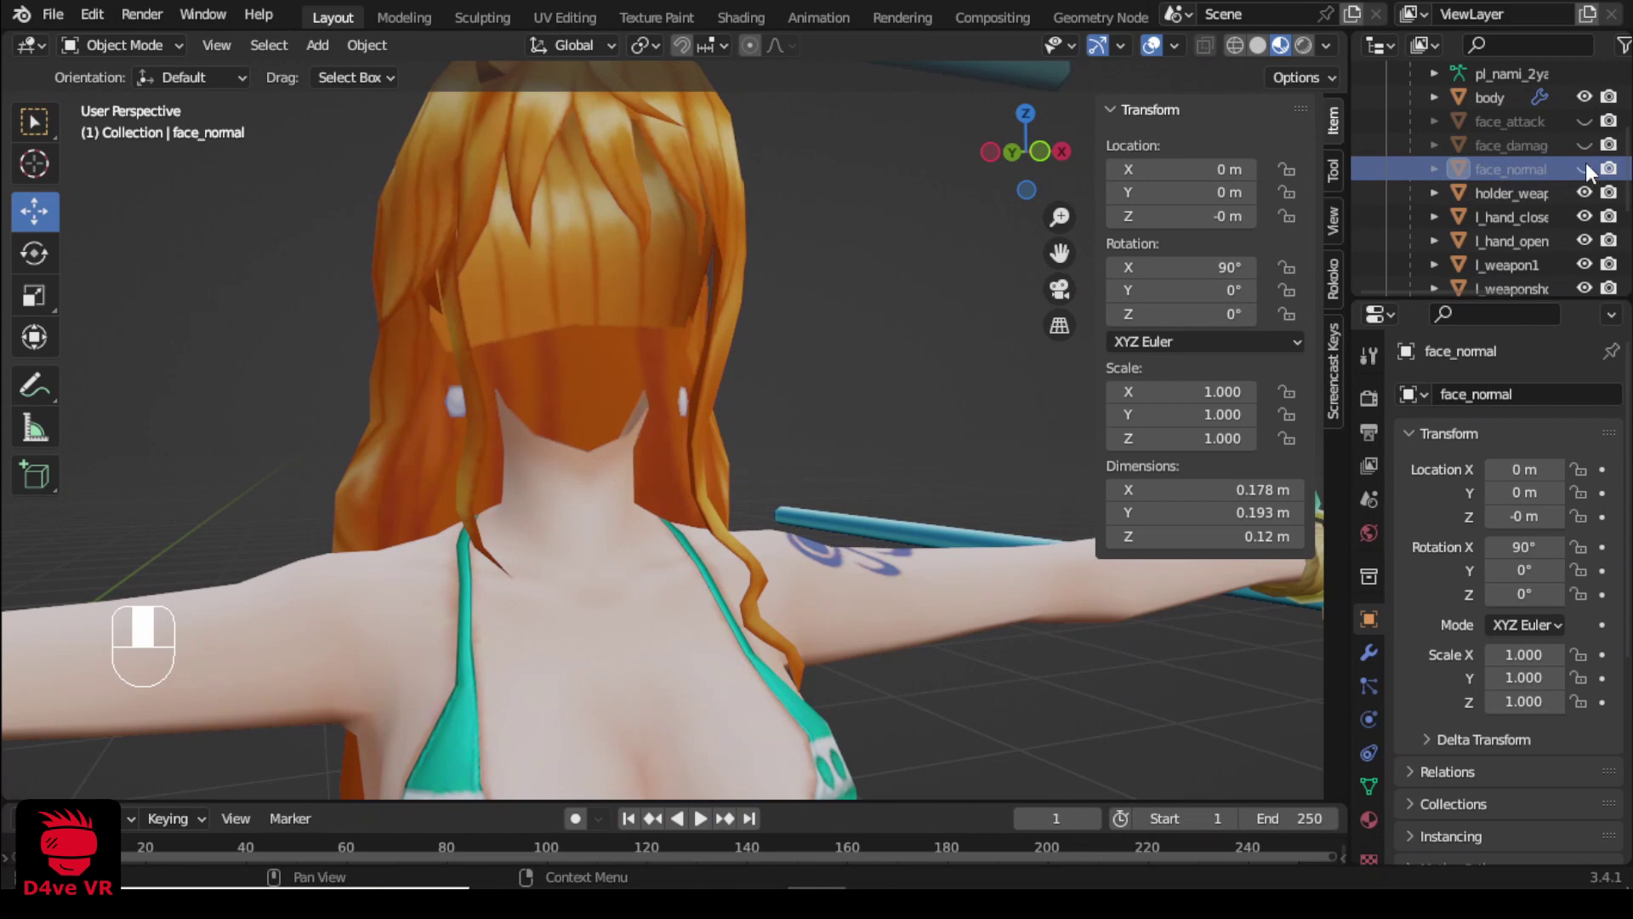
left_click(1585, 145)
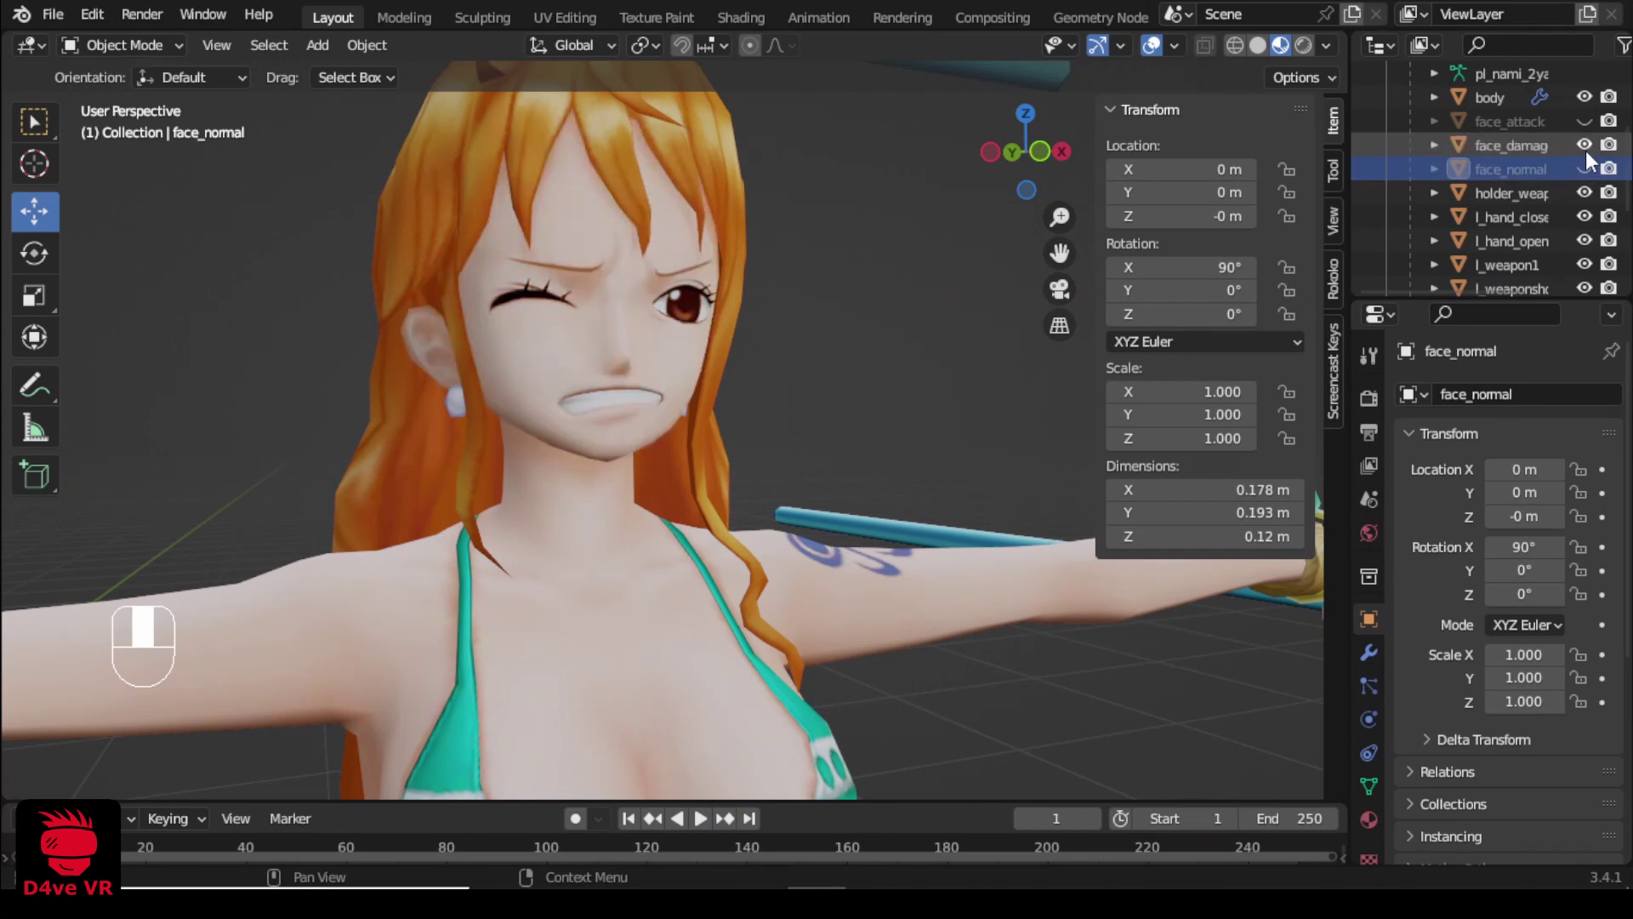
left_click(1585, 145)
left_click(1585, 121)
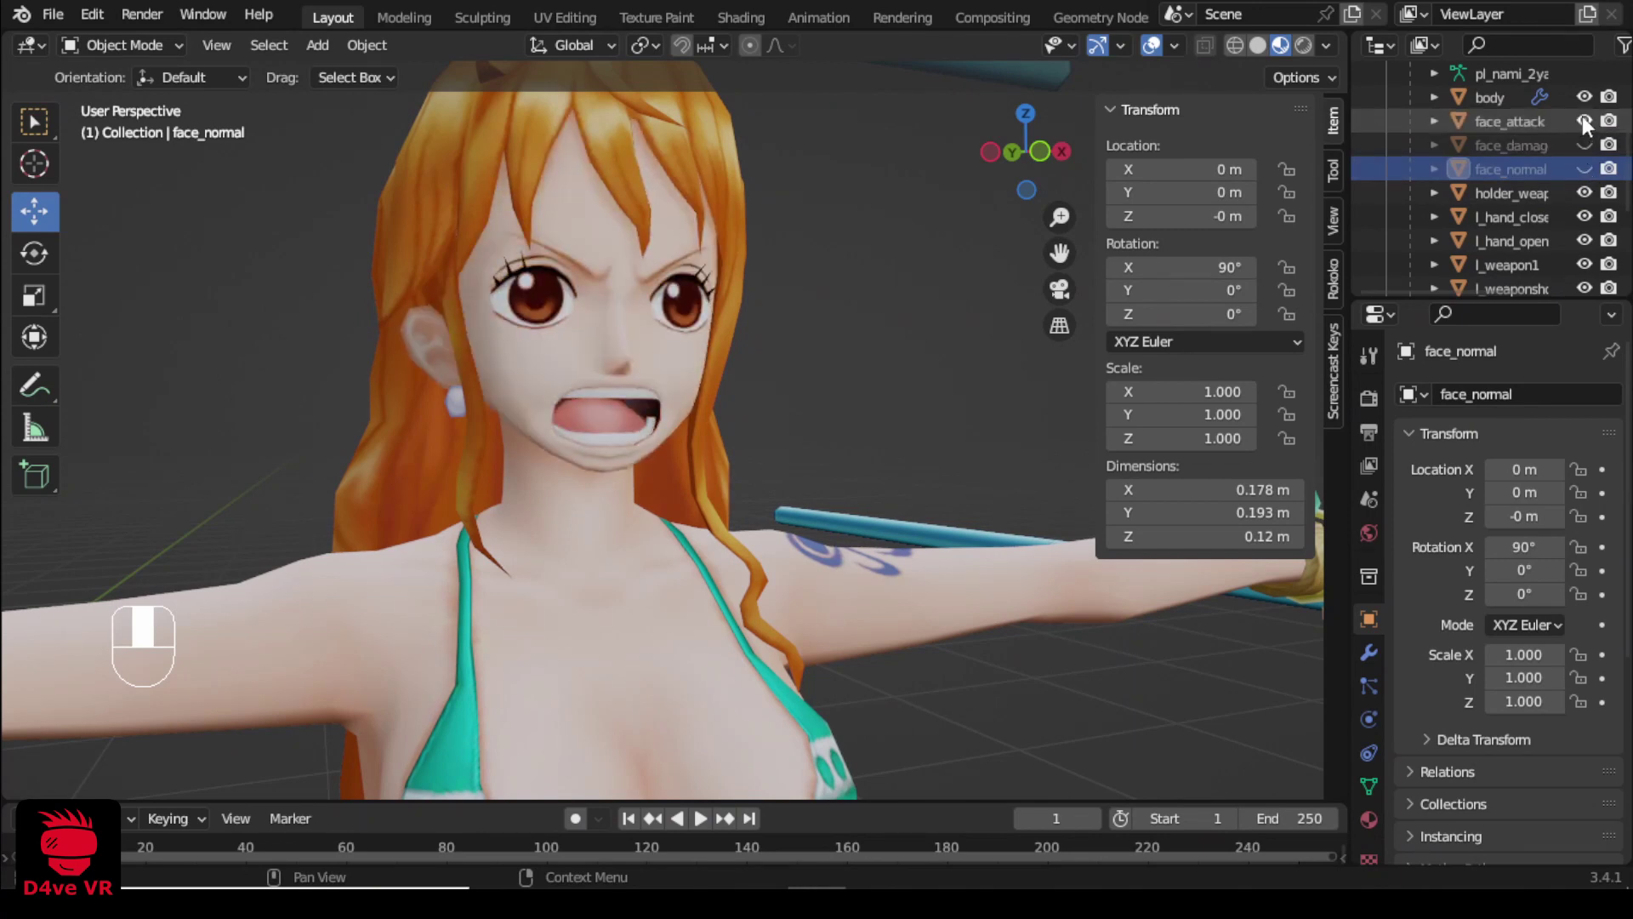
left_click(1584, 121)
left_click(1585, 169)
scroll(745, 309, "down", 5)
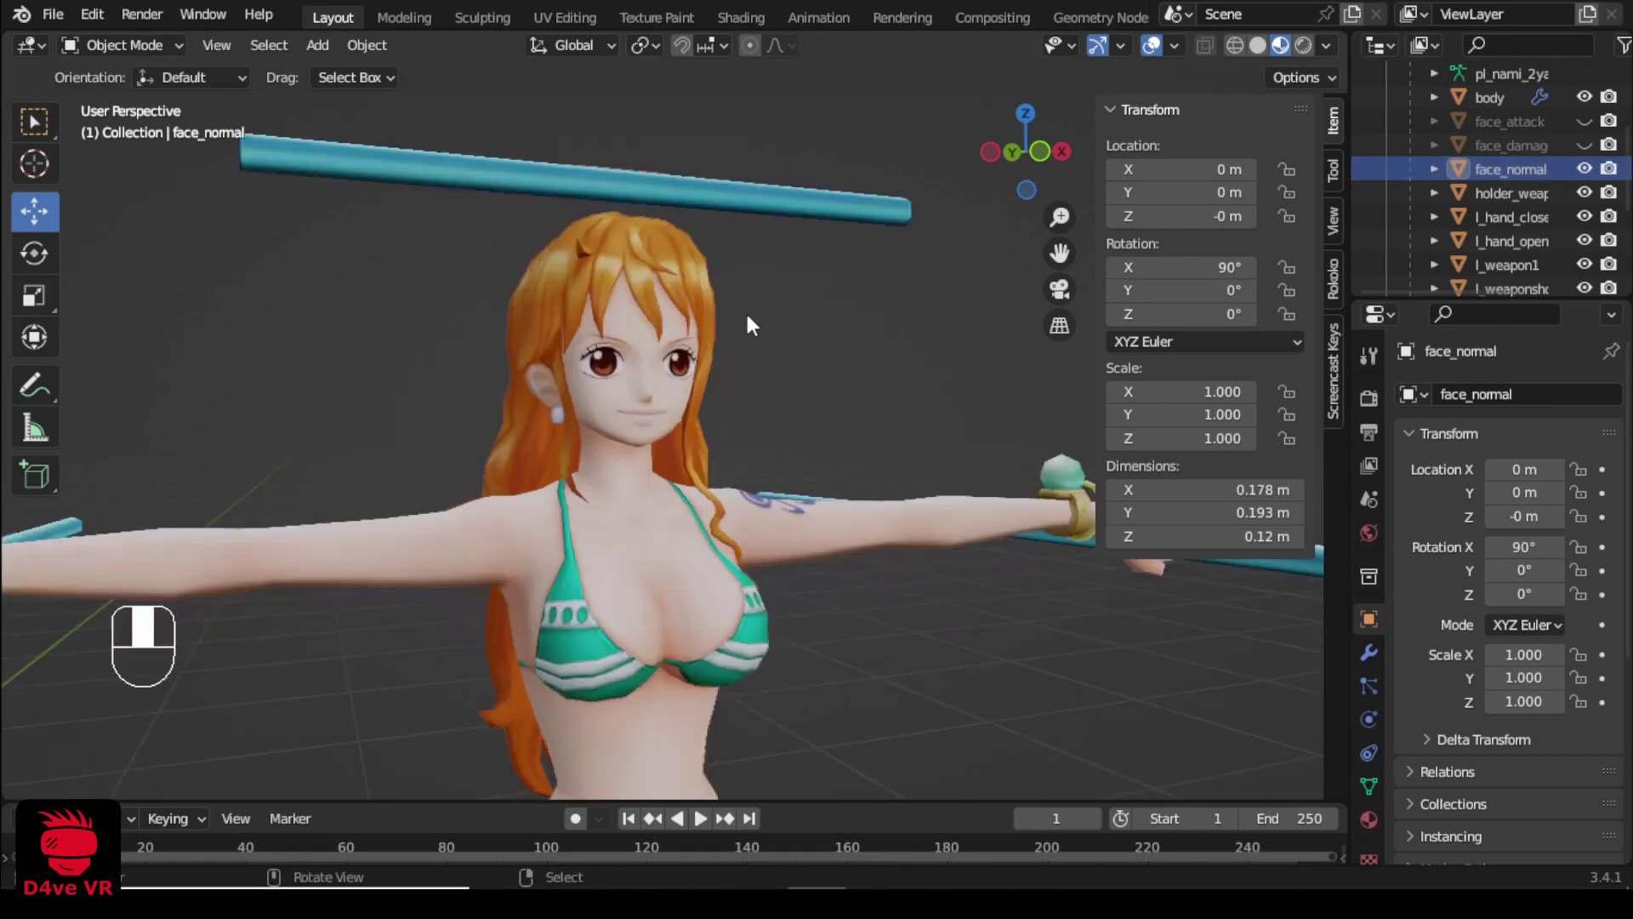
middle_click_drag(745, 310, 733, 359)
scroll(539, 343, "down", 4)
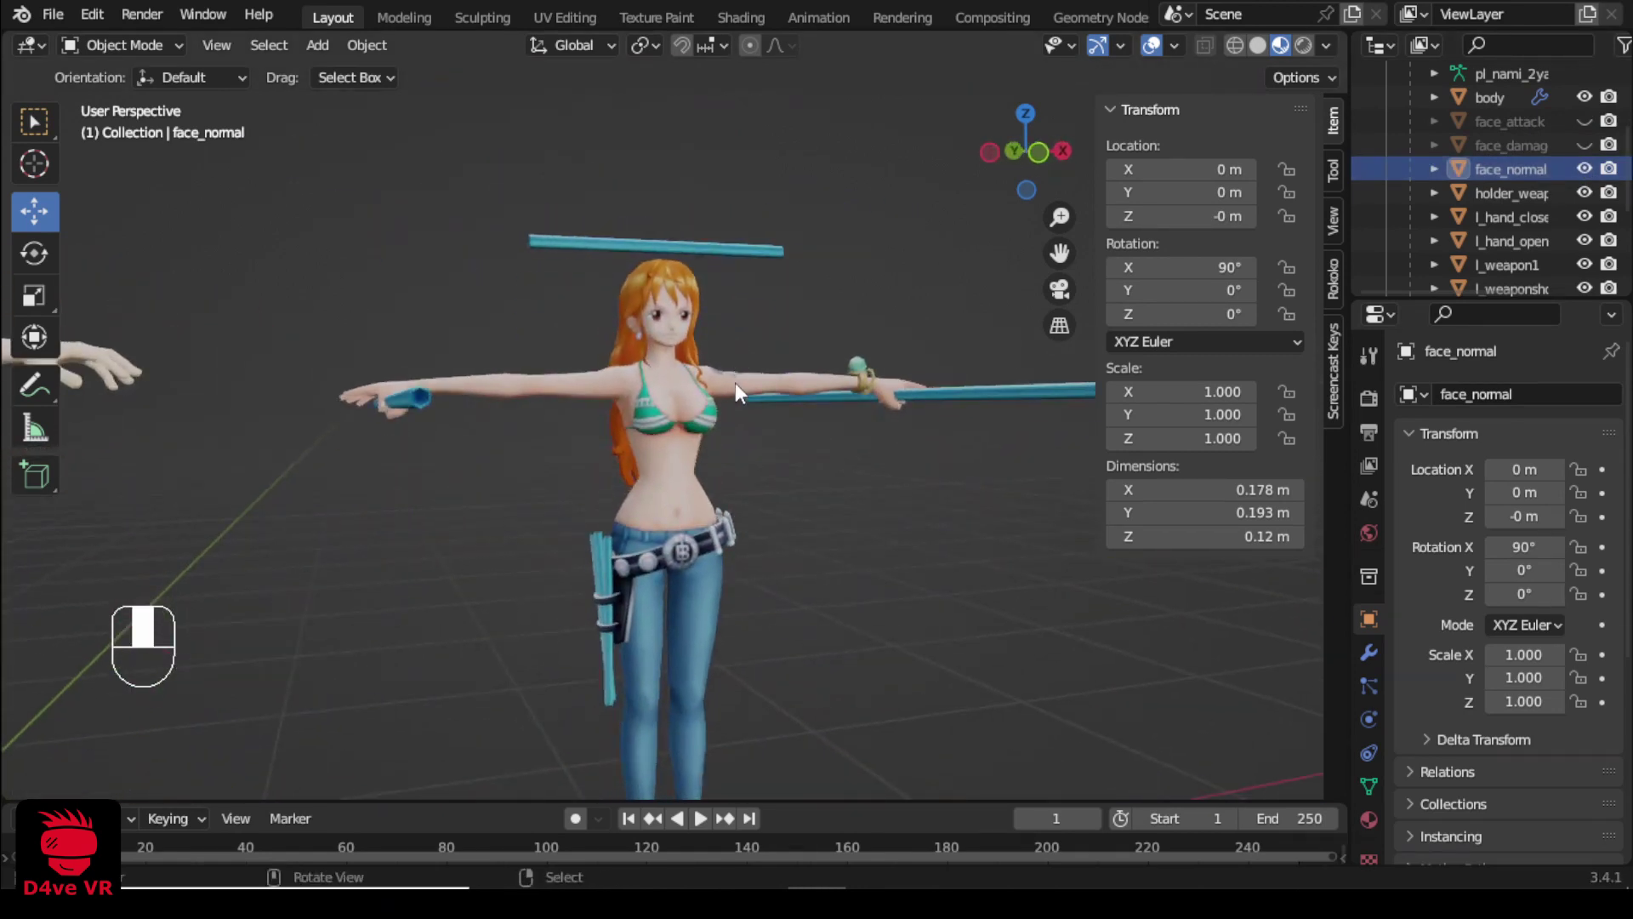
scroll(671, 405, "down", 4)
middle_click_drag(611, 432, 733, 401, "shift")
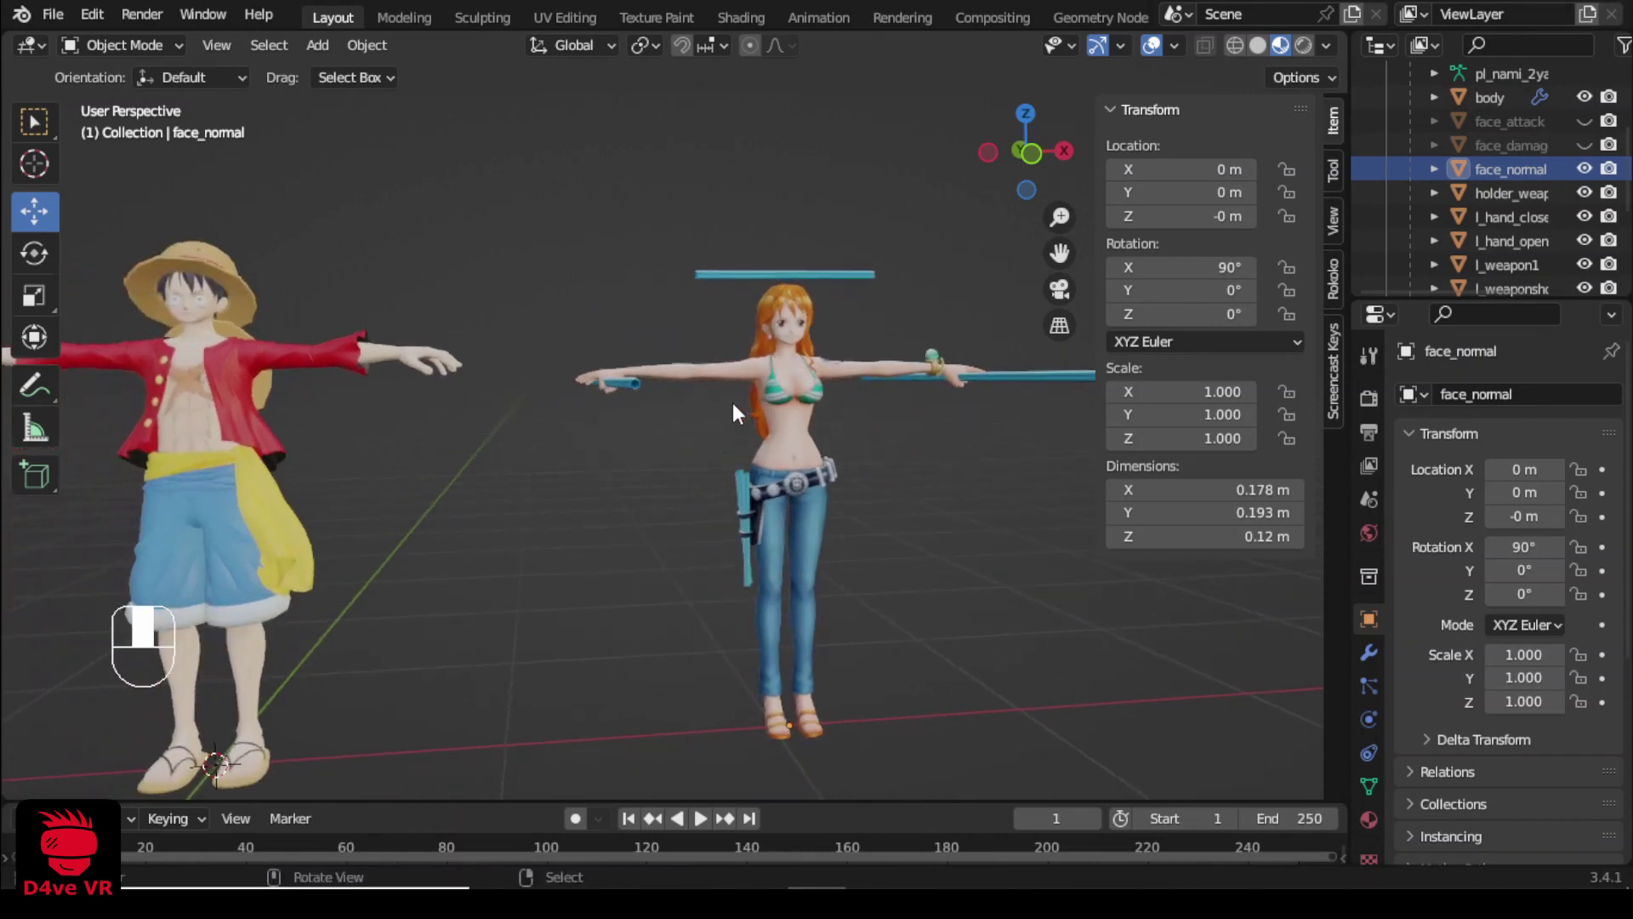